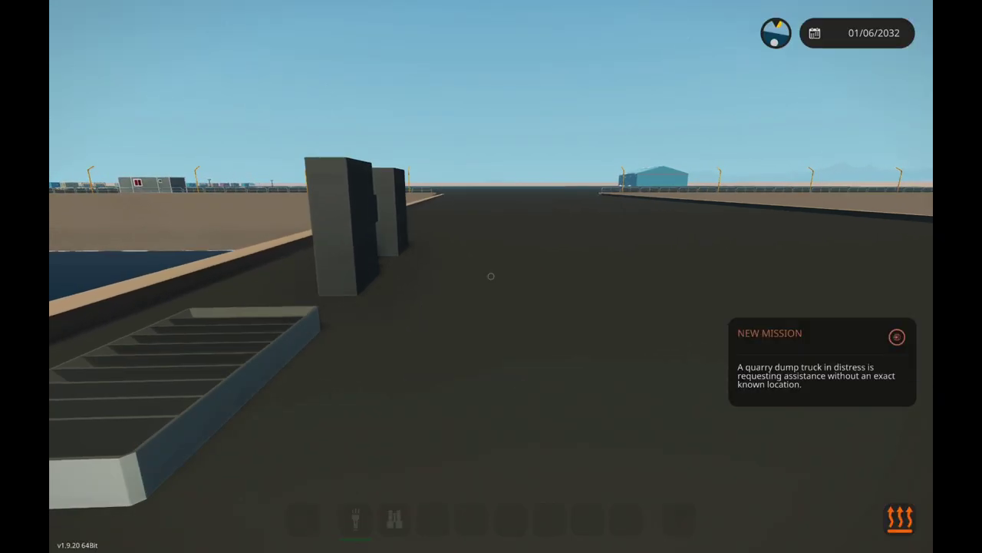
Open the vehicle editor from the workbench and turn on the red symmetry plane.
{"action": "key", "text": "w"}
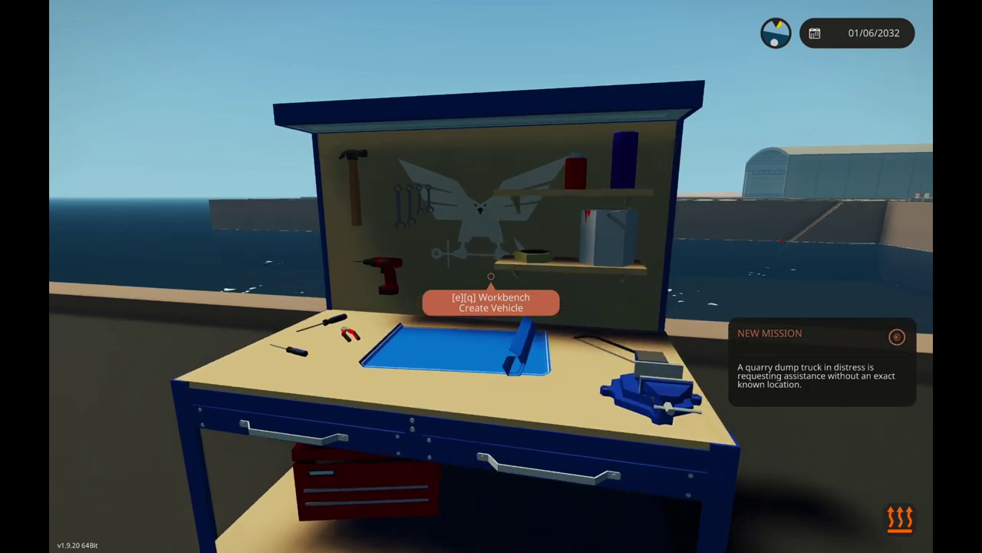
{"action": "key", "text": "e"}
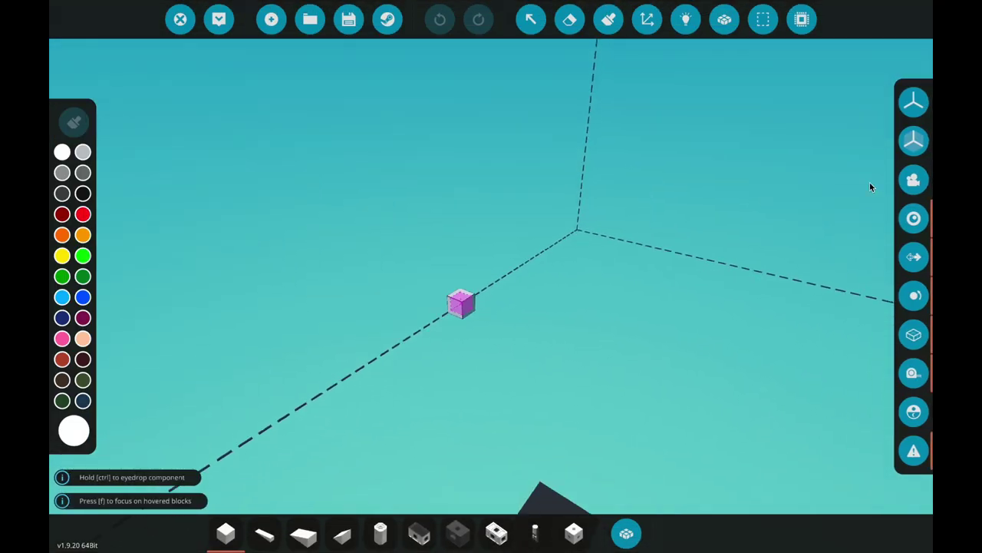
{"action": "left_click", "coordinate": [913, 103]}
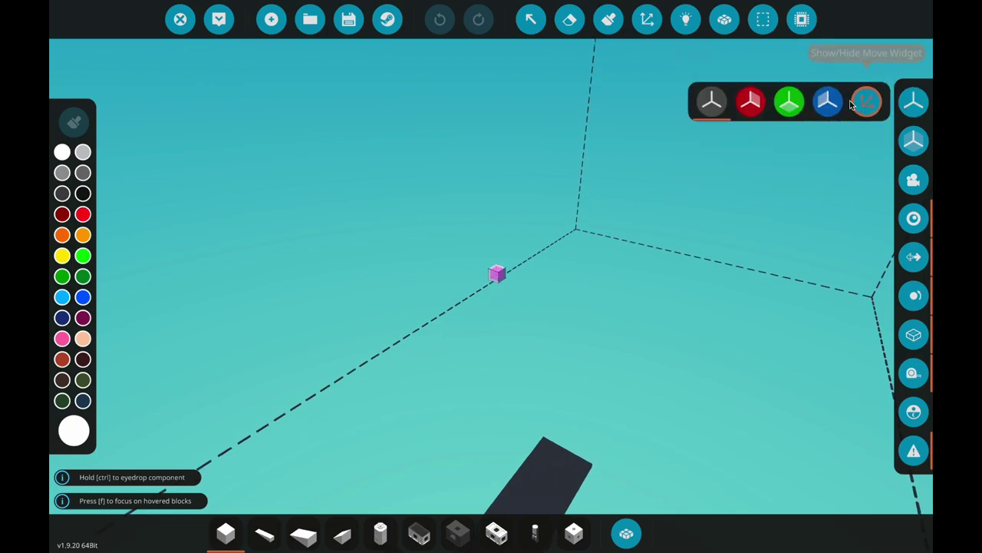
{"action": "left_click", "coordinate": [764, 95]}
{"action": "left_click", "coordinate": [912, 104]}
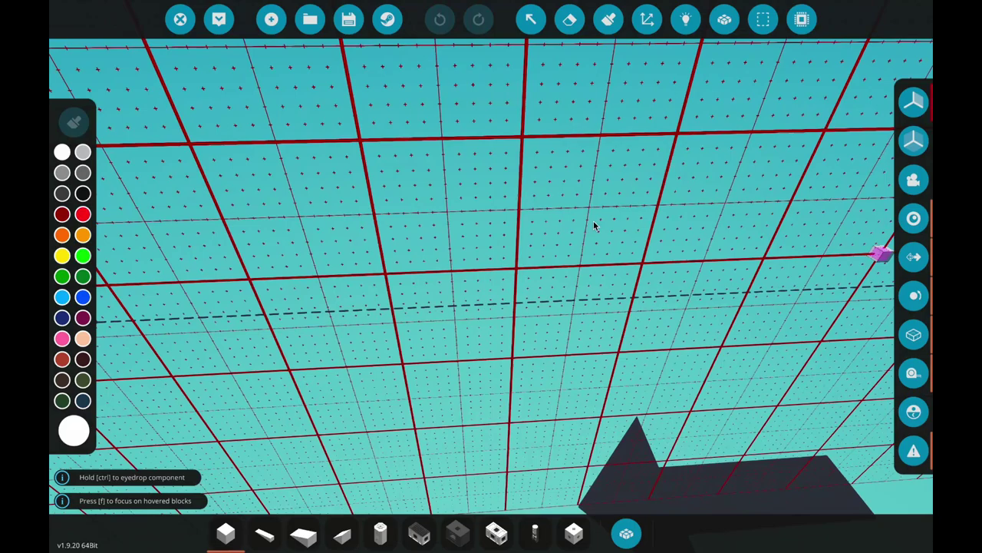
Lay a straight row of blocks along the red plane, extending both ways from the starting block.
{"action": "left_click_drag", "start_coordinate": [778, 261], "coordinate": [731, 261]}
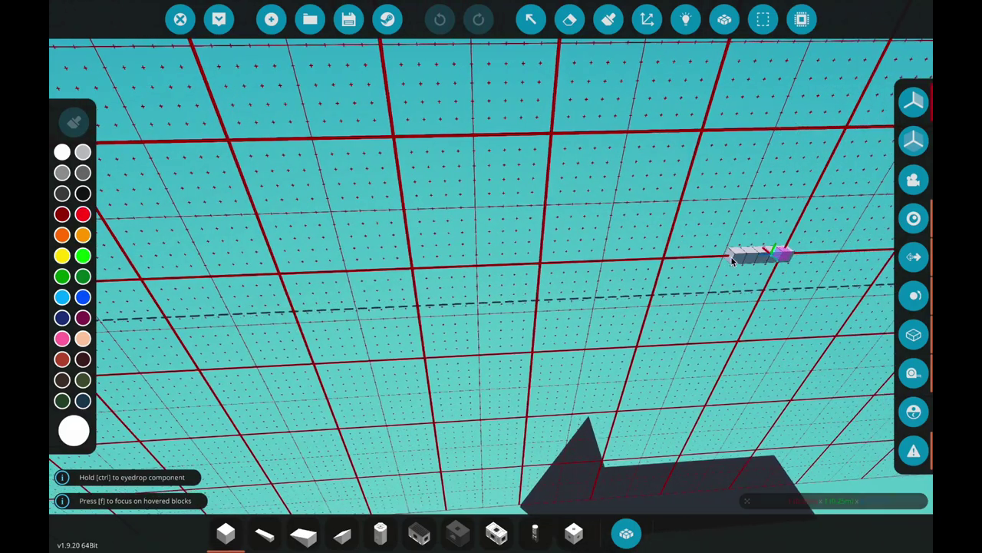
{"action": "left_click_drag", "start_coordinate": [572, 265], "coordinate": [574, 265]}
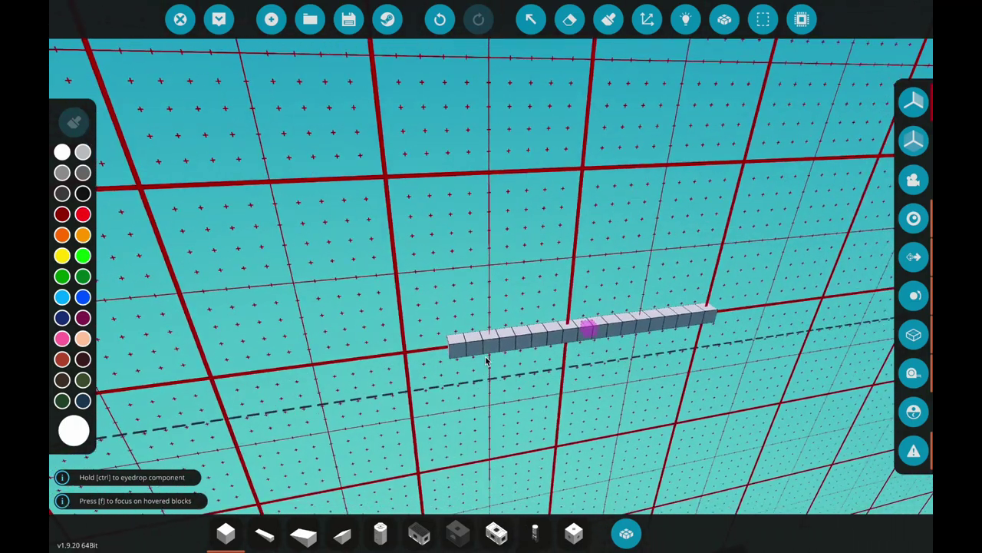
{"action": "key", "text": "q"}
{"action": "key", "text": "q"}
{"action": "key", "text": "super+shift+5"}
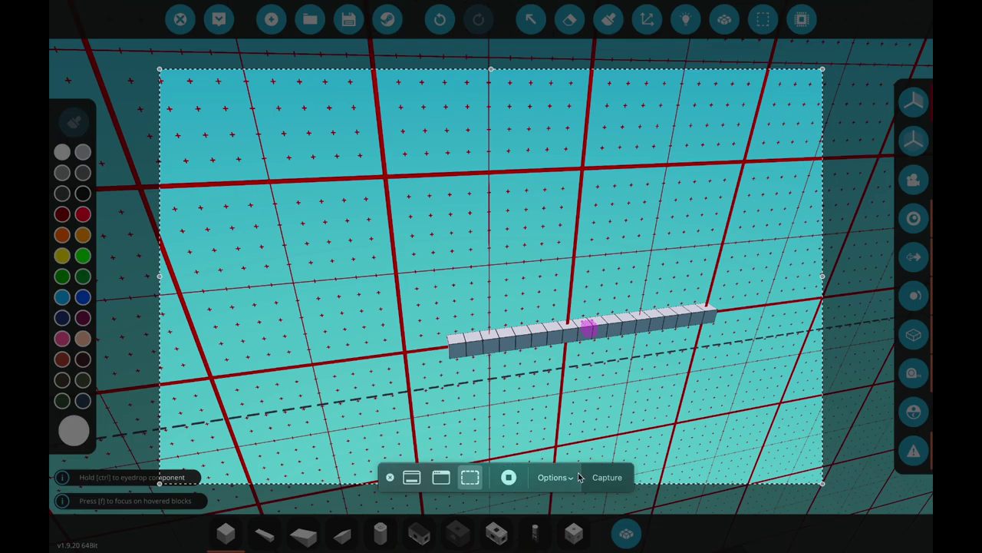
{"action": "key", "text": "Escape"}
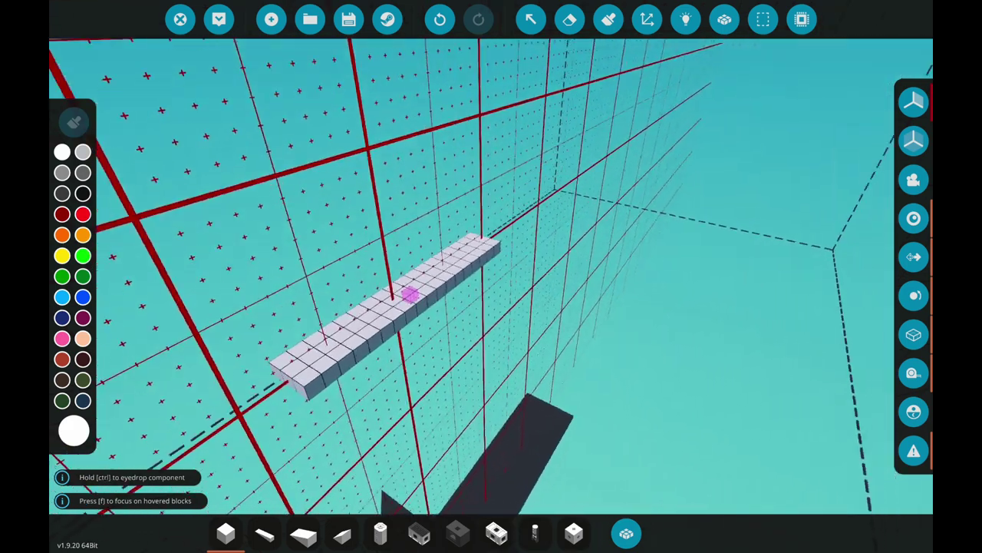
Search the component inventory for "pilot" and place a pilot seat on the middle of the block platform.
{"action": "type", "text": "q"}
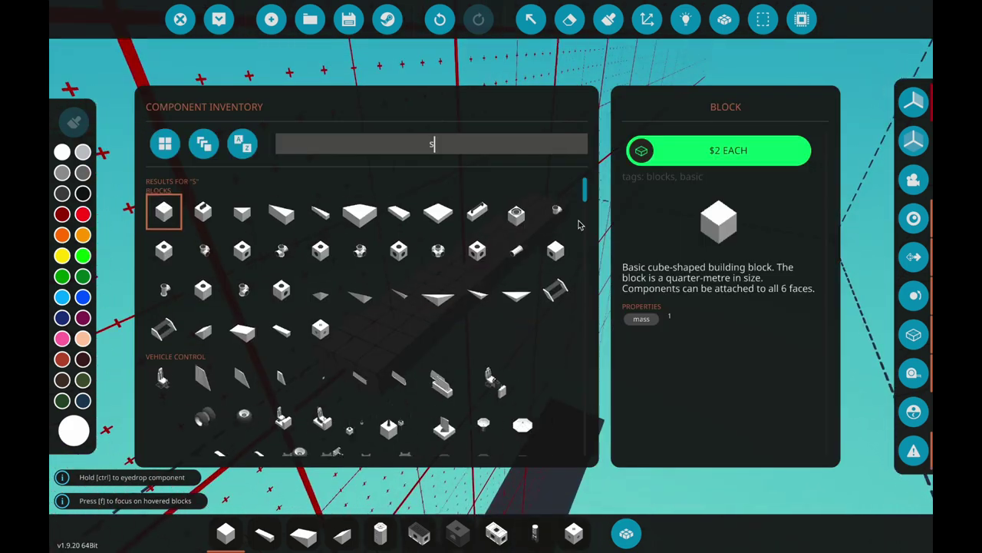
{"action": "type", "text": "pilot"}
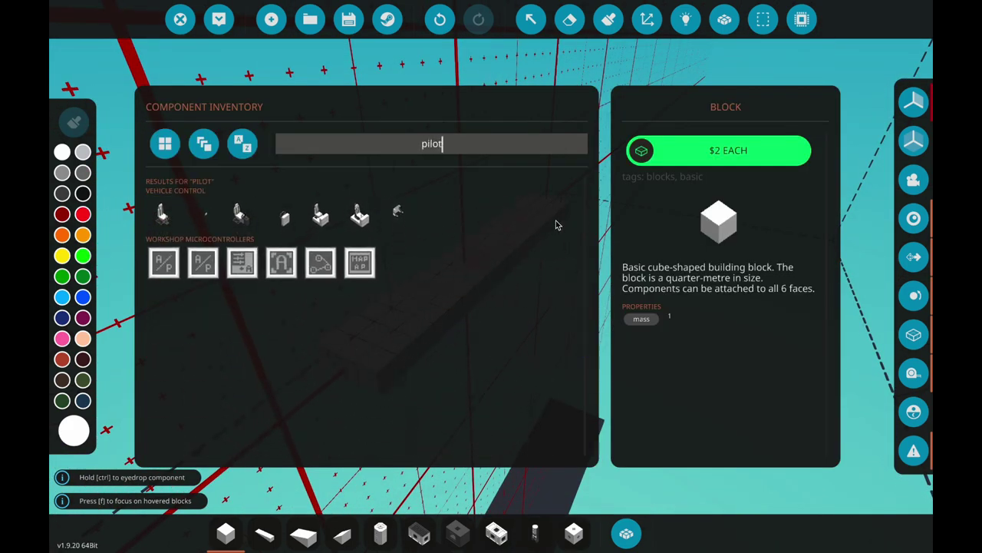
{"action": "left_click", "coordinate": [358, 217]}
{"action": "key", "text": "q"}
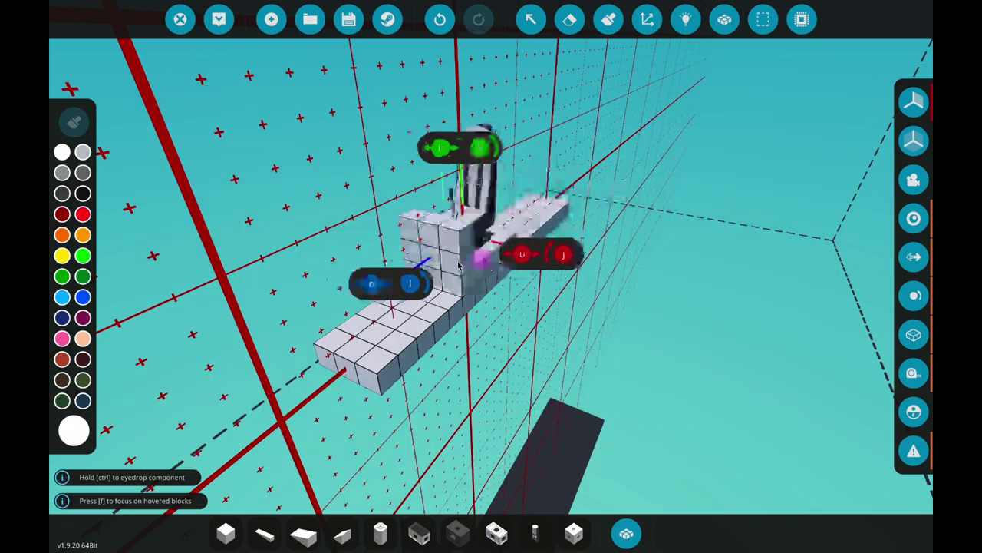
{"action": "left_click_drag", "start_coordinate": [459, 265], "coordinate": [501, 305]}
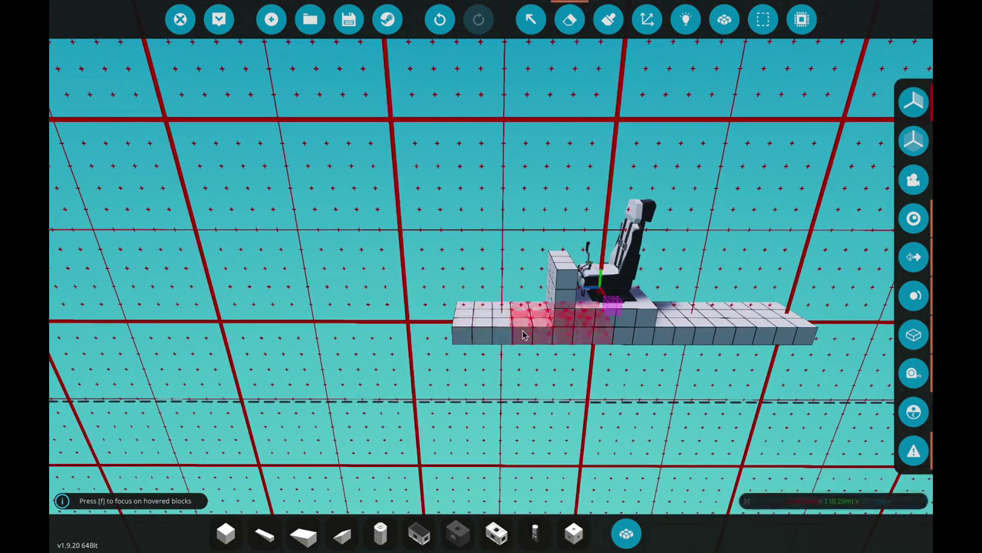
Undo the wrong deletion, then erase the surplus platform blocks in front of and behind the pilot seat.
{"action": "left_click", "coordinate": [440, 19]}
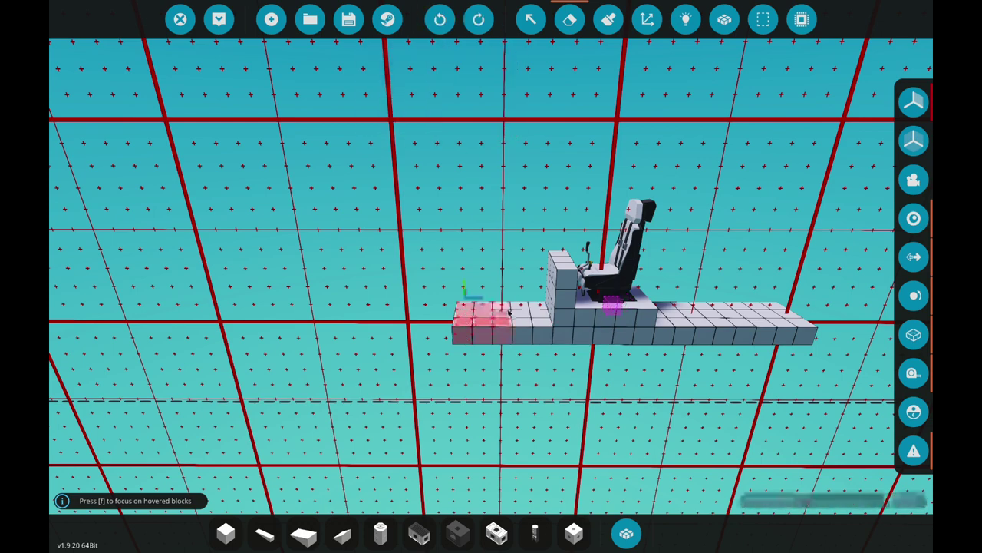
{"action": "key", "text": "r"}
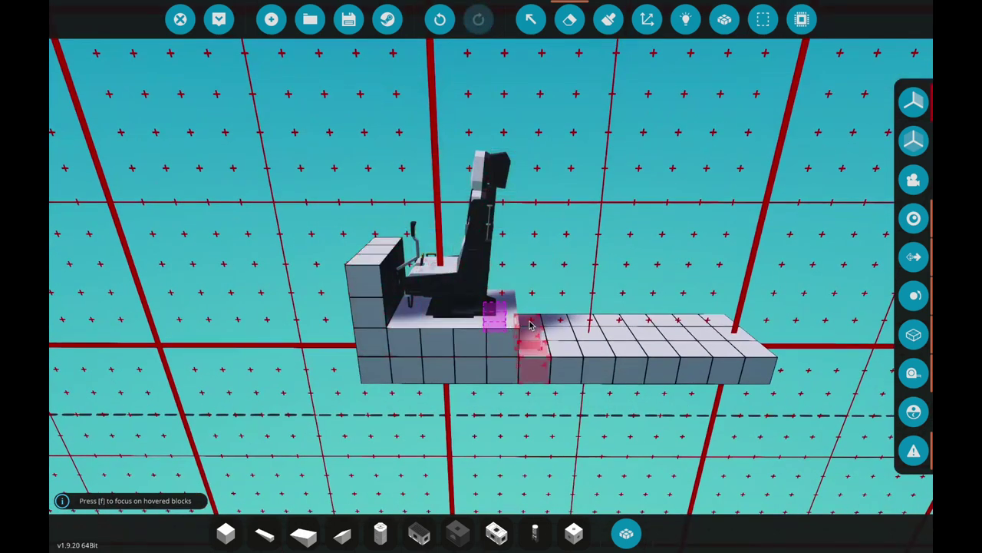
{"action": "left_click", "coordinate": [744, 346]}
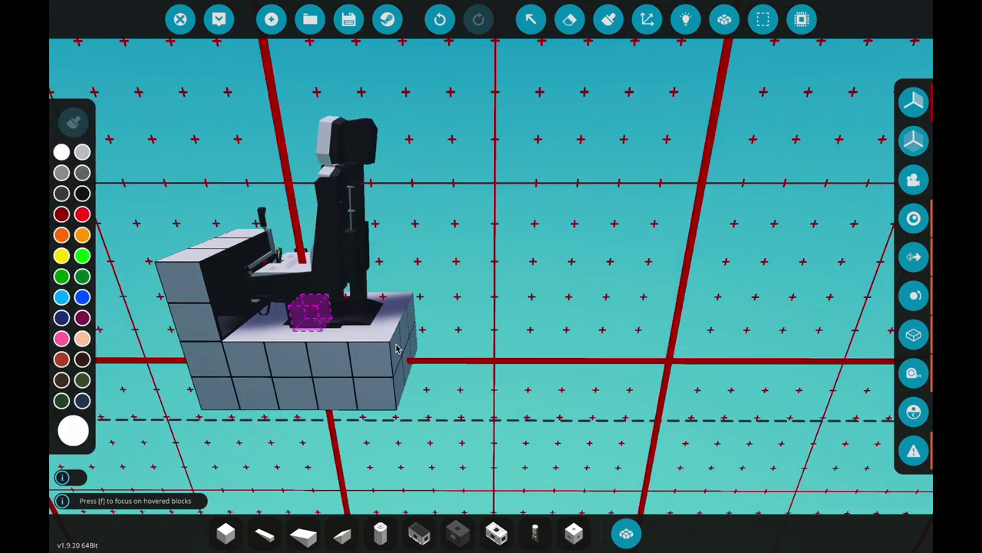
Extend the floor behind the pilot seat with blocks.
{"action": "key", "text": "1"}
{"action": "left_click", "coordinate": [396, 345]}
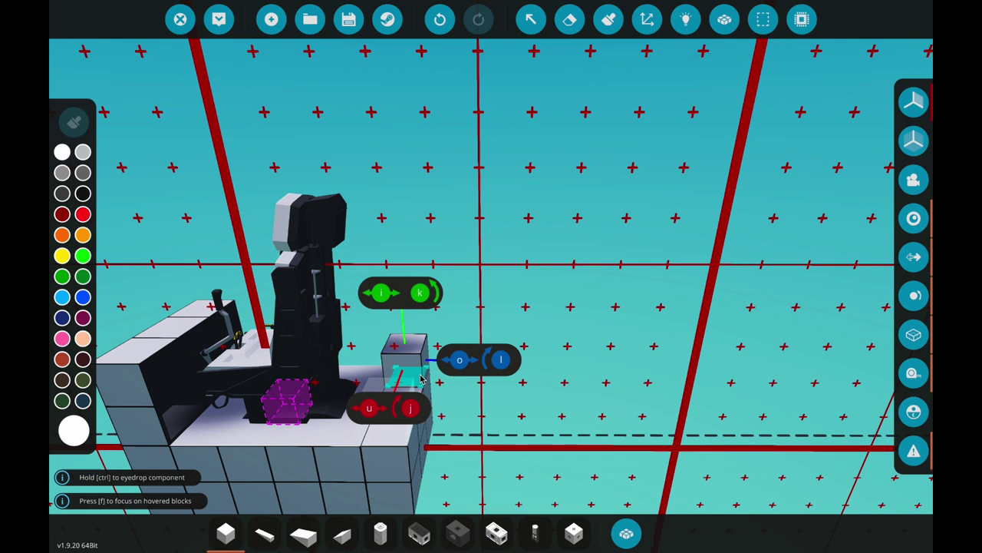
{"action": "key", "text": "d"}
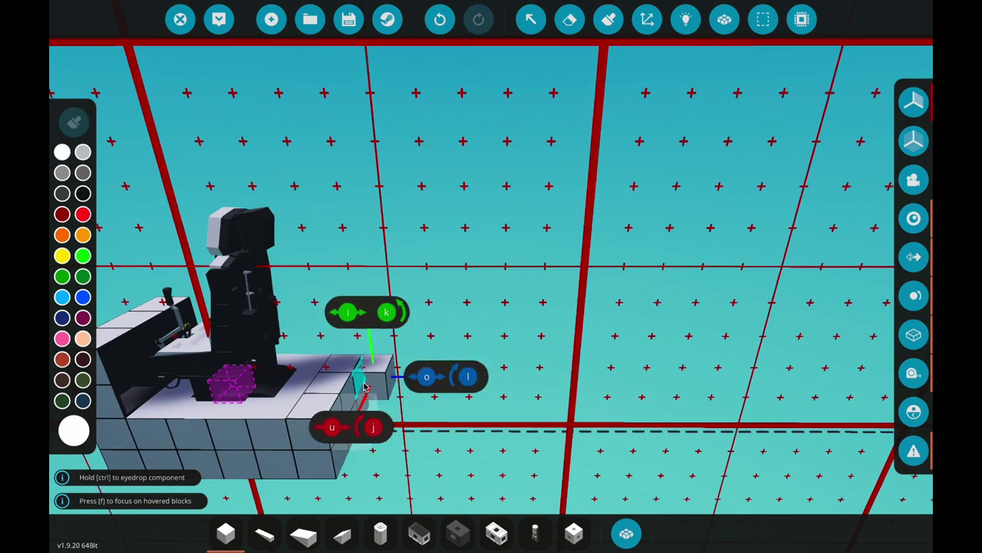
Search the inventory for "par" and place an Outfit Inventory (Parachute) on the floor directly behind the pilot seat.
{"action": "type", "text": "q"}
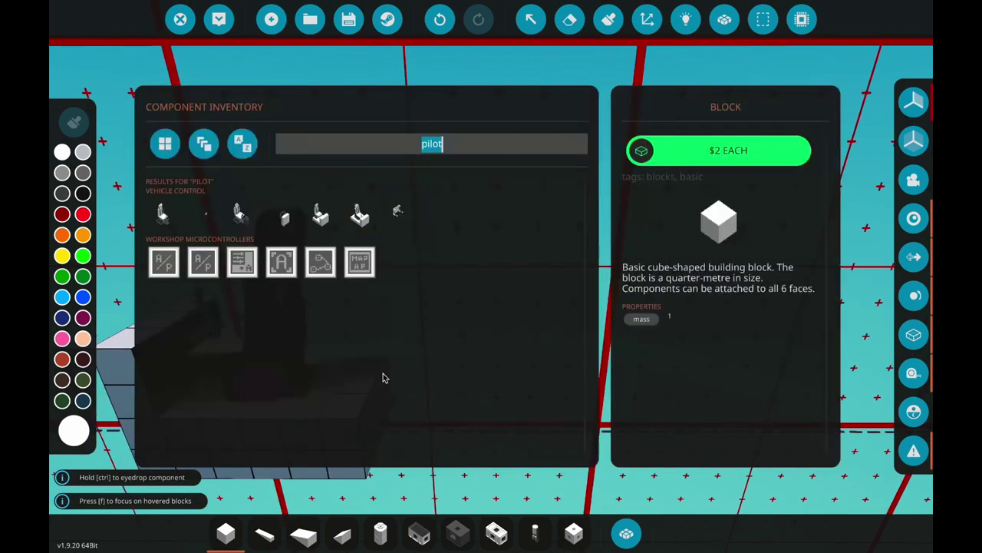
{"action": "type", "text": "par"}
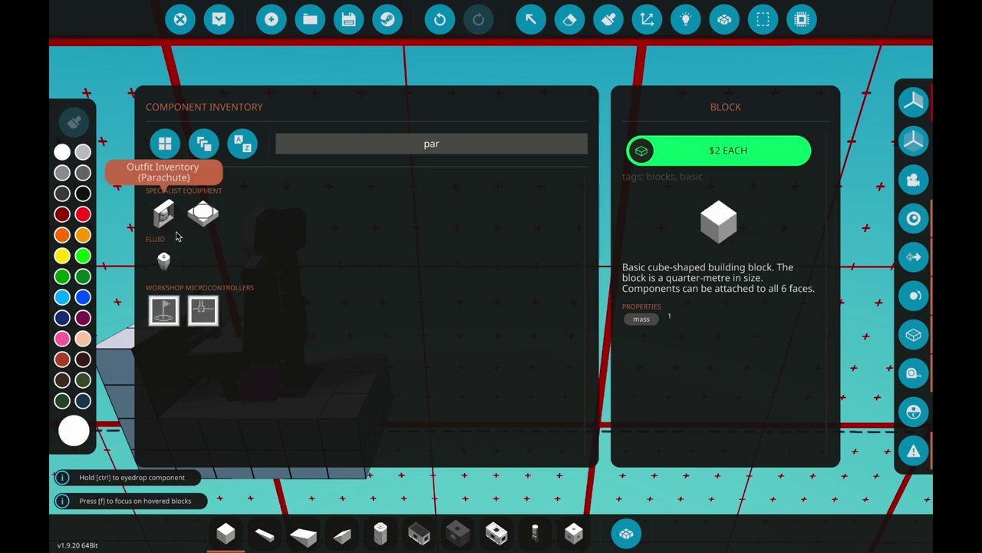
{"action": "left_click", "coordinate": [174, 224]}
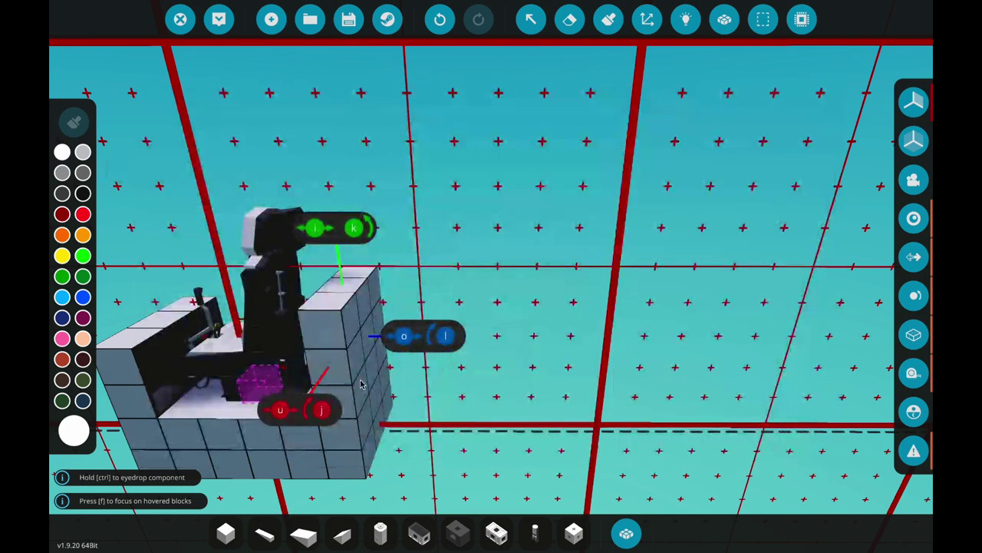
{"action": "right_click", "coordinate": [367, 376]}
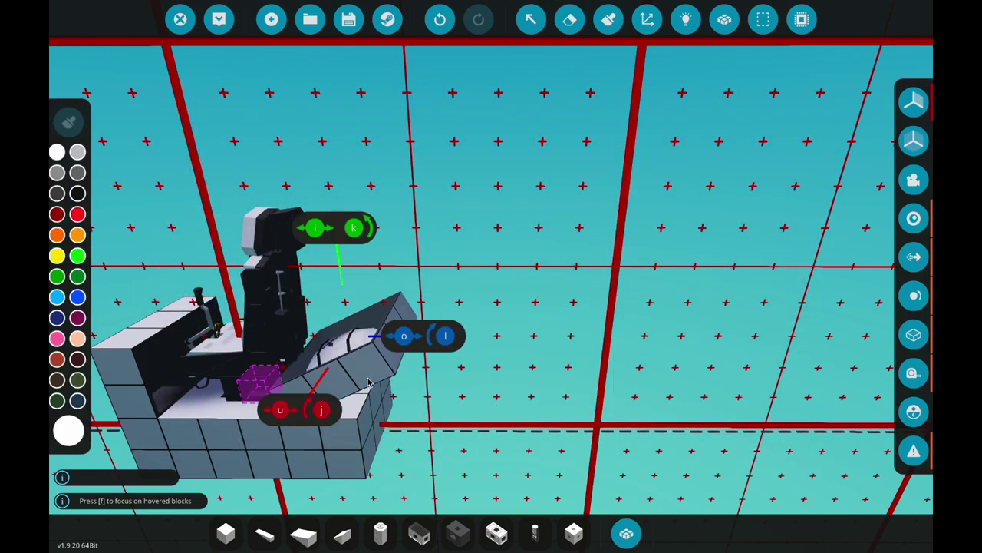
{"action": "key", "text": "q"}
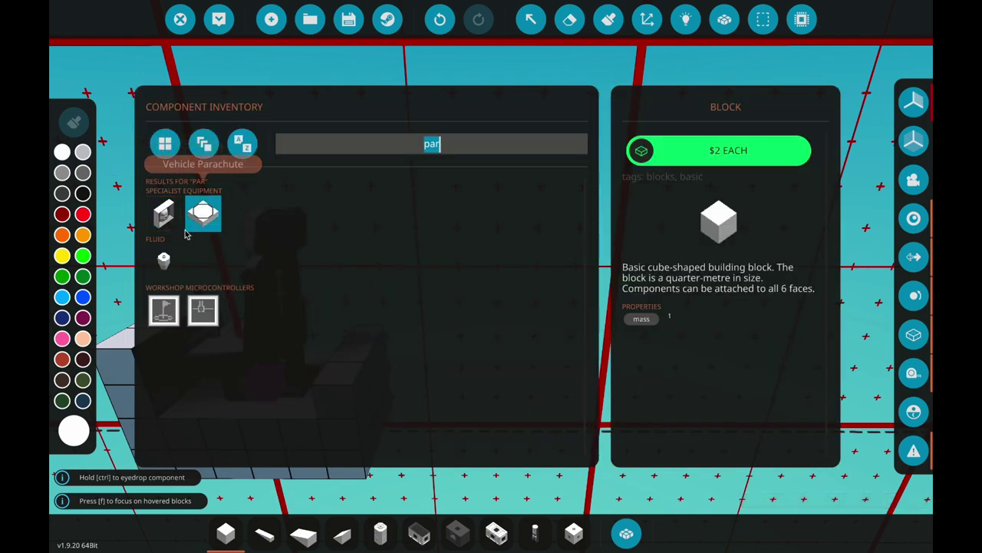
{"action": "left_click", "coordinate": [164, 215]}
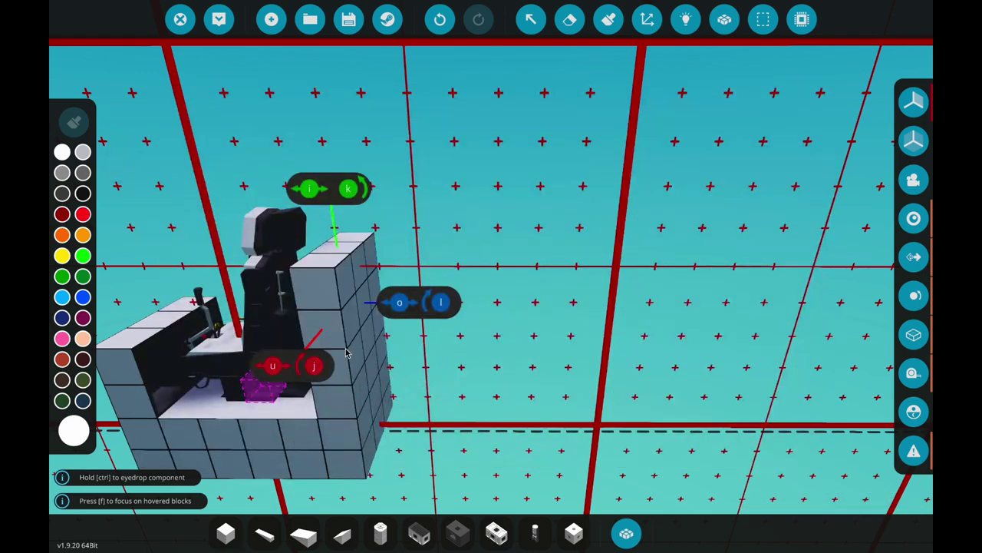
{"action": "left_click_drag", "start_coordinate": [345, 353], "coordinate": [431, 234]}
Build block side walls around the seat and cap the rear corners beside the parachute inventory with wedges.
{"action": "key", "text": "f"}
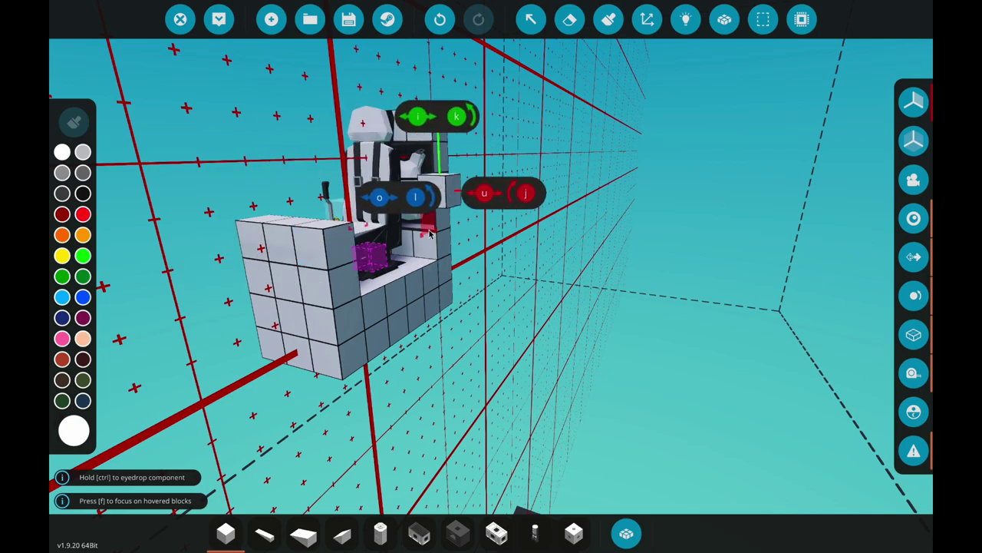
{"action": "left_click", "coordinate": [443, 231]}
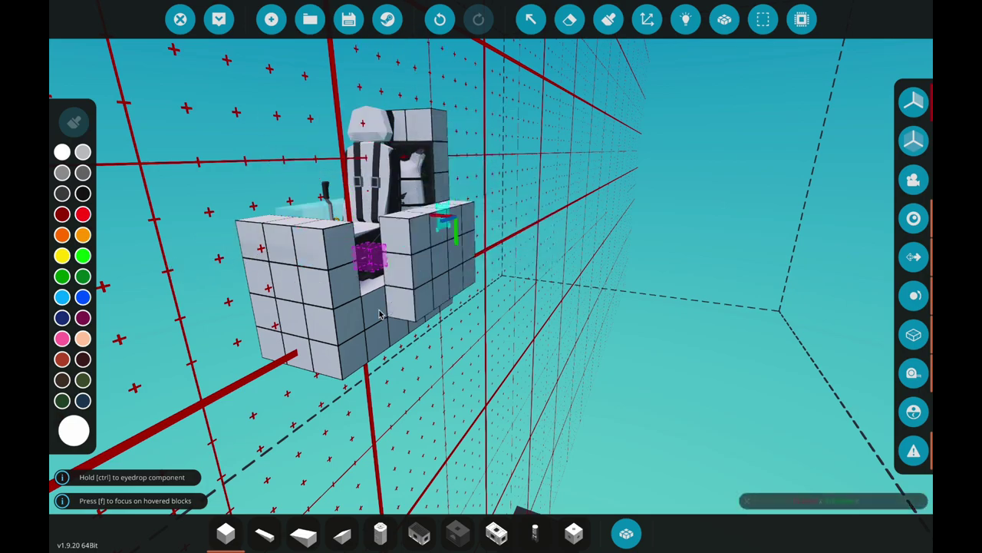
{"action": "left_click_drag", "start_coordinate": [363, 355], "coordinate": [672, 376]}
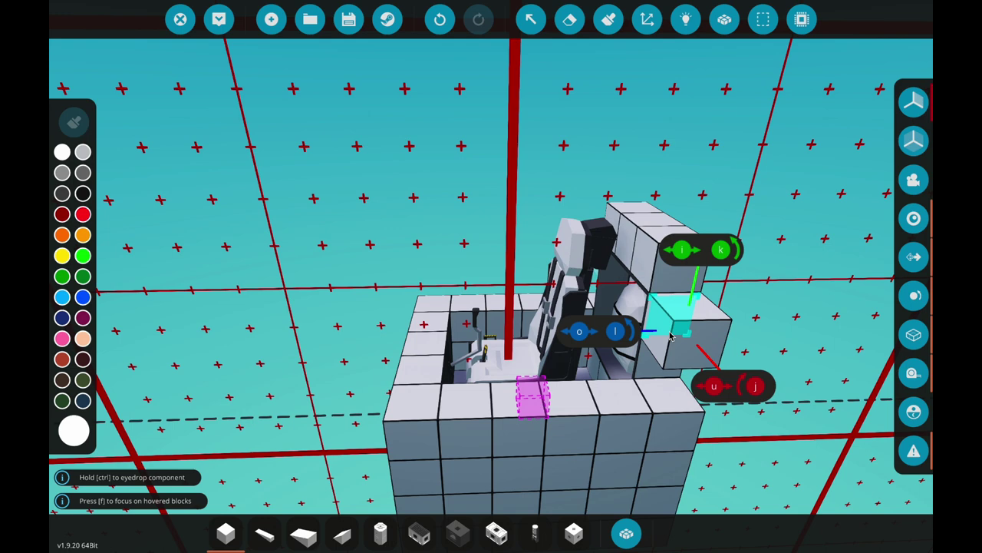
{"action": "left_click", "coordinate": [670, 335]}
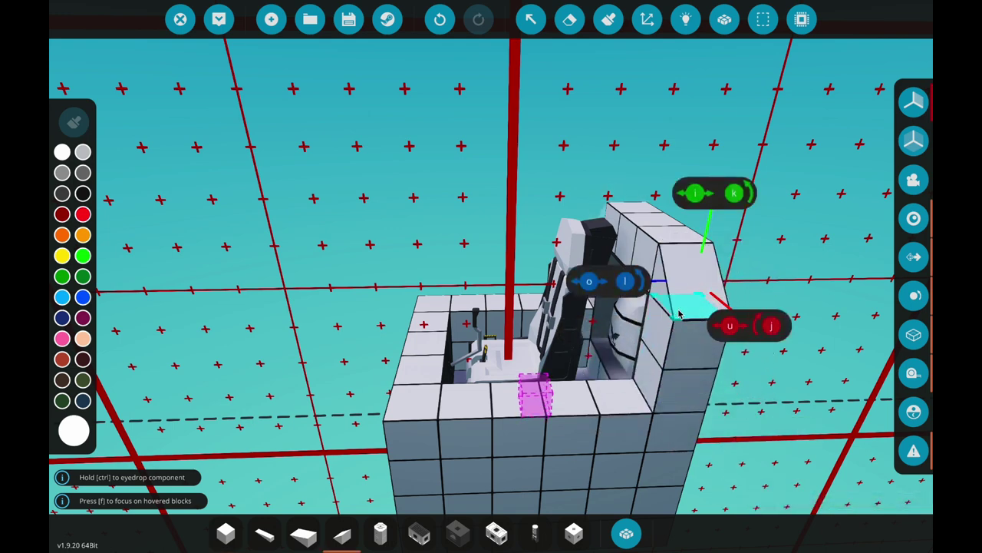
{"action": "left_click_drag", "start_coordinate": [686, 299], "coordinate": [590, 217]}
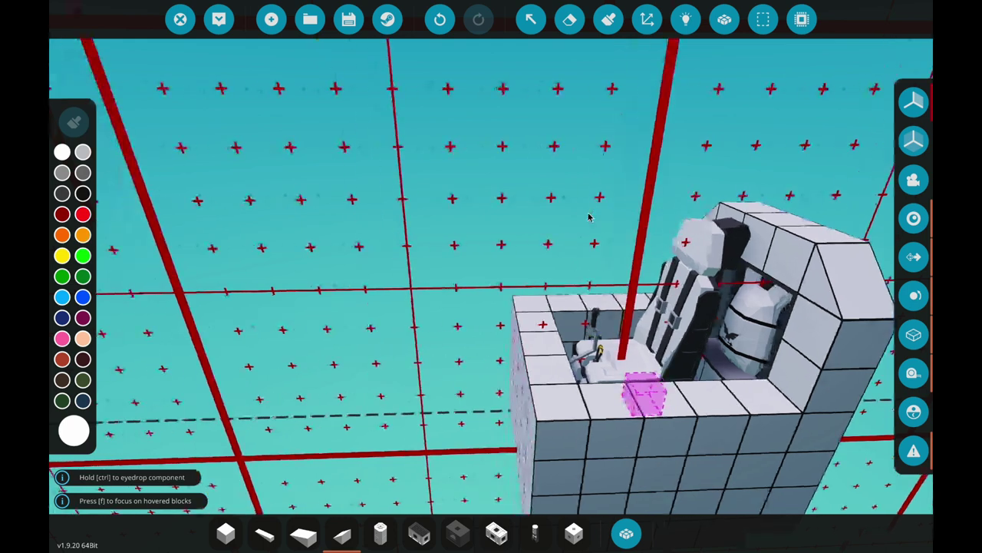
Try to fit a Window Angle 1x3x3 as a windscreen on the cockpit's front wall.
{"action": "type", "text": "qwindo"}
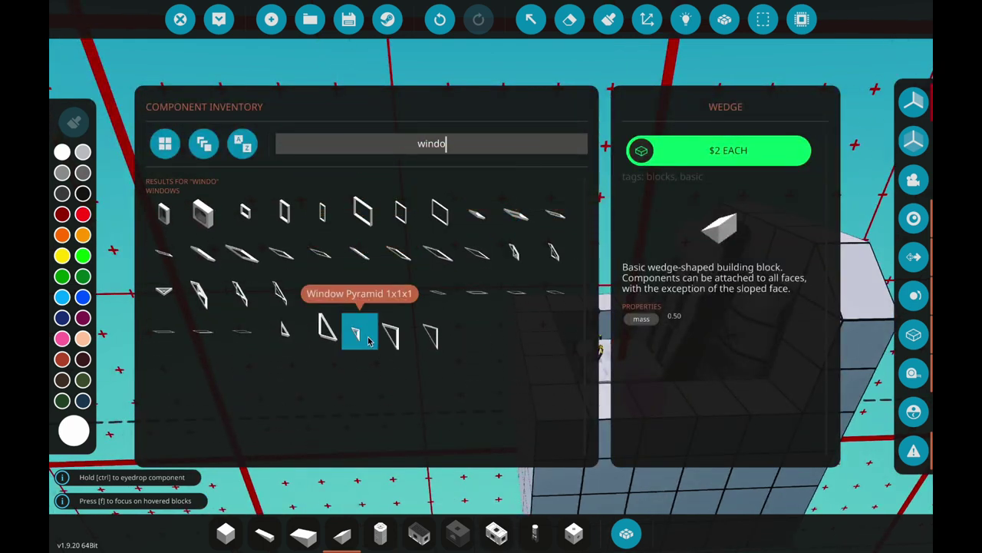
{"action": "left_click", "coordinate": [516, 214]}
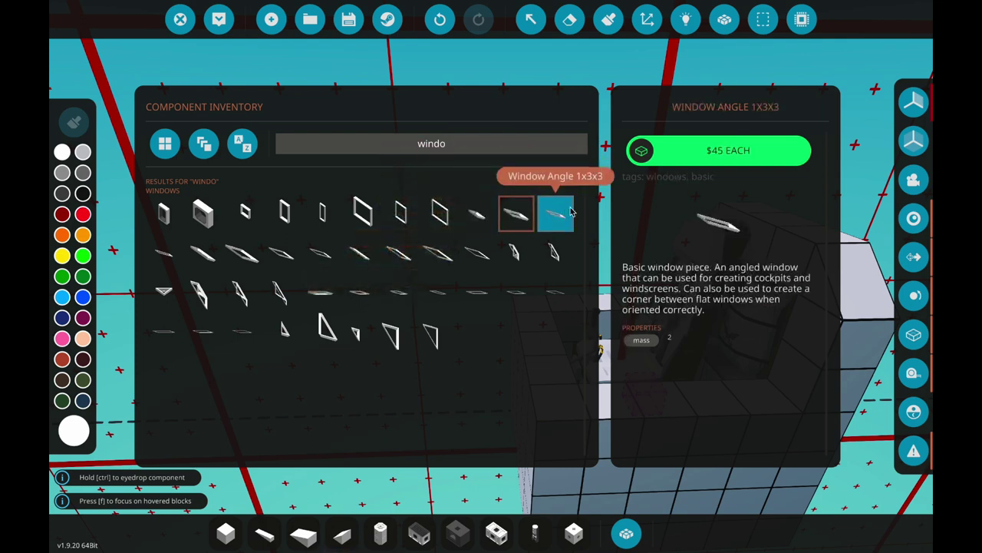
{"action": "left_click", "coordinate": [568, 212]}
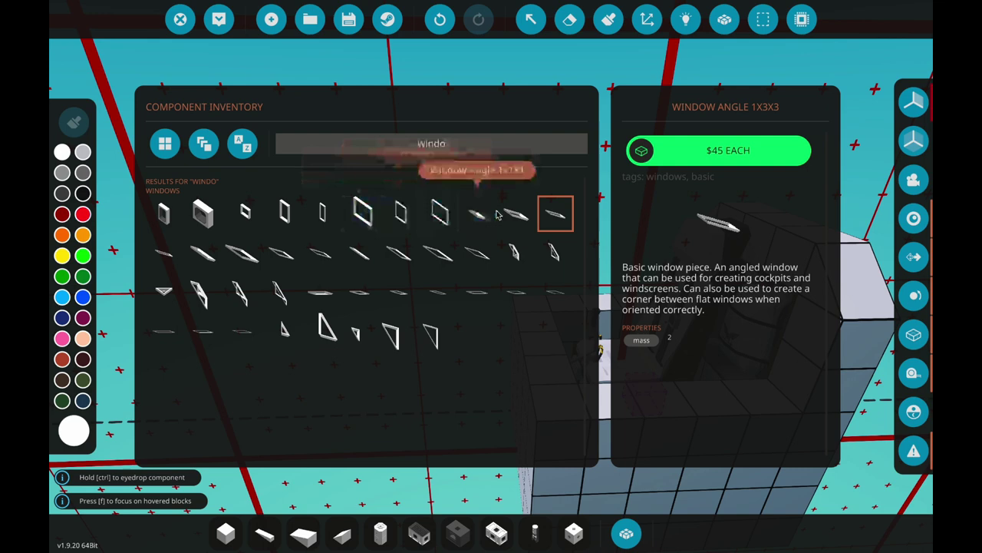
{"action": "left_click", "coordinate": [558, 221]}
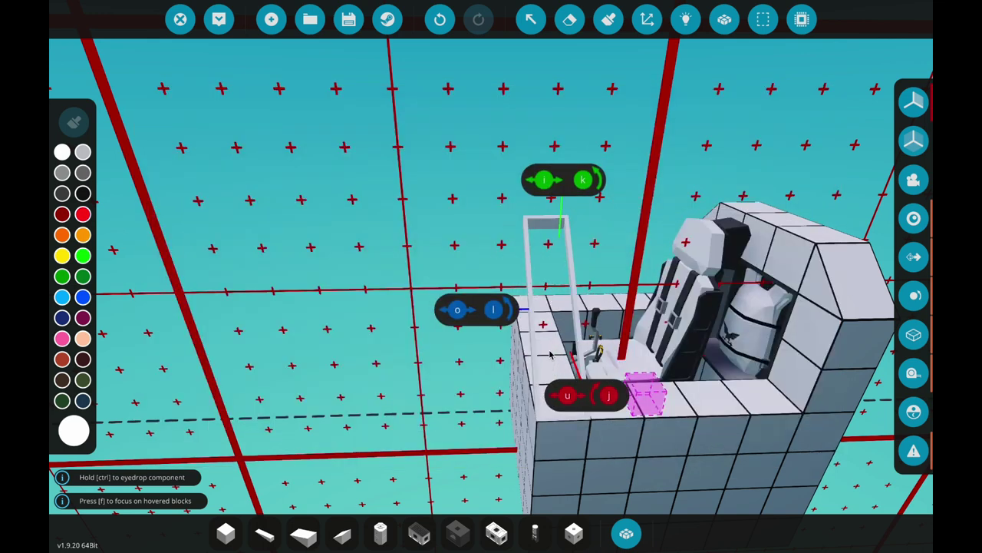
{"action": "key", "text": "u"}
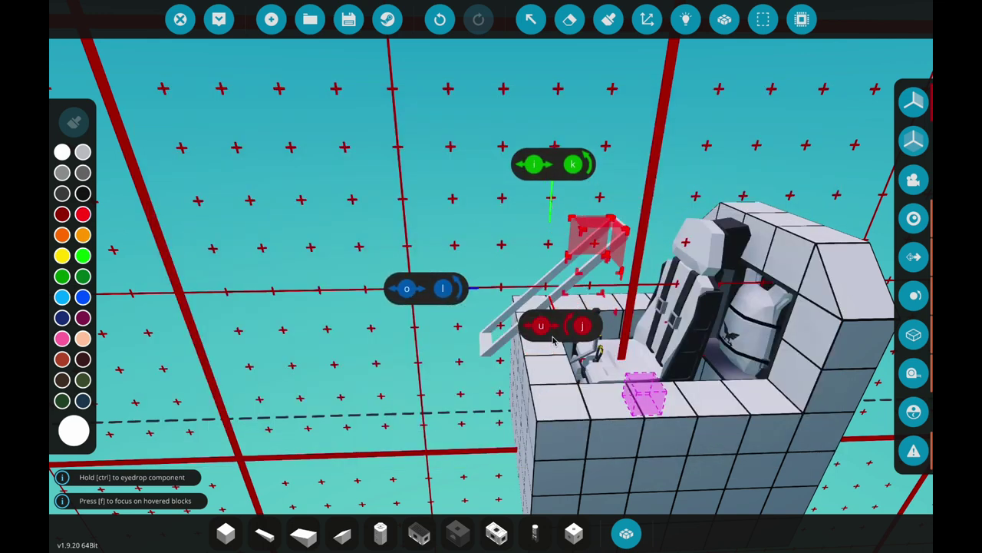
Extend the top of the cockpit's front wall forward with blocks to form an overhanging nose.
{"action": "key", "text": "a"}
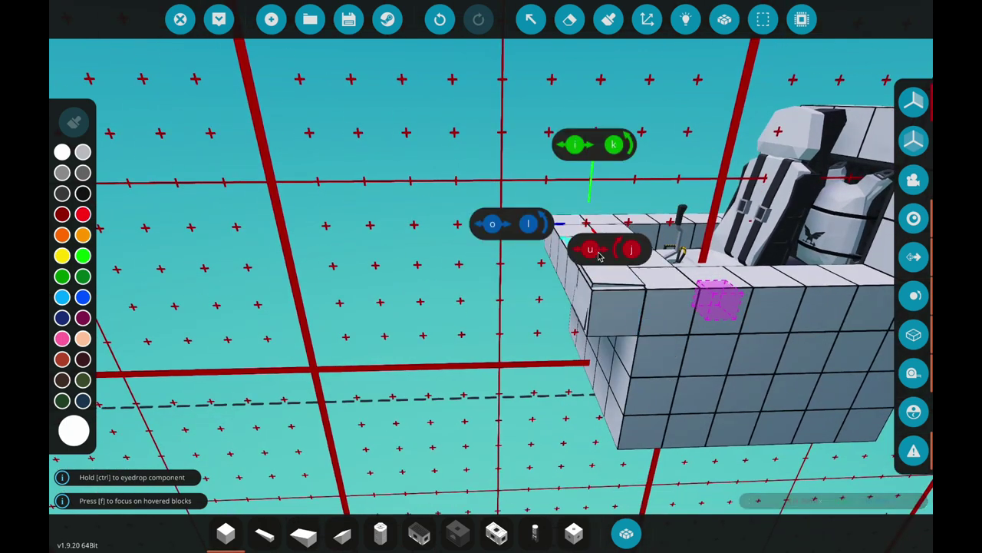
{"action": "key", "text": "a"}
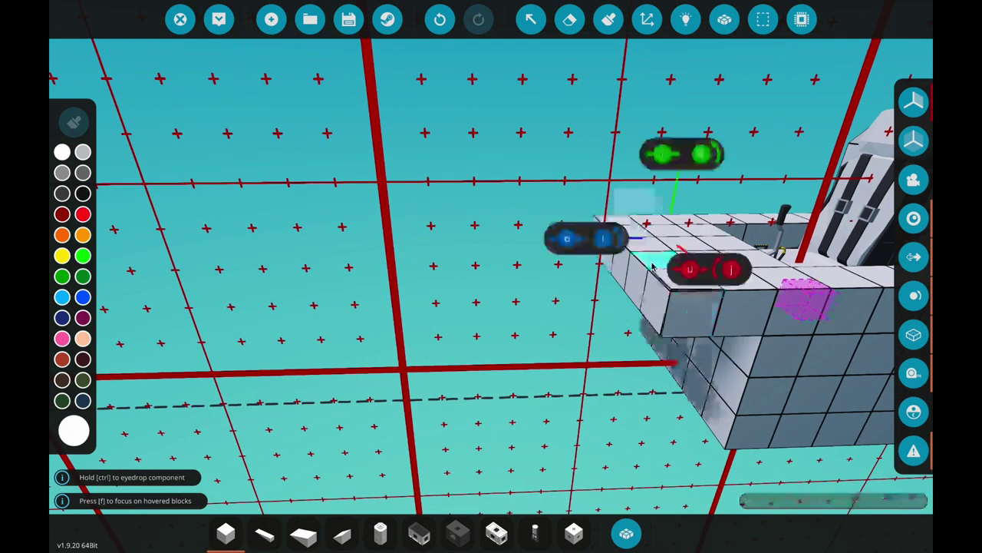
Place a Window Angle 1x3x3 on the nose as a windscreen sloping up towards the pilot seat.
{"action": "key", "text": "q"}
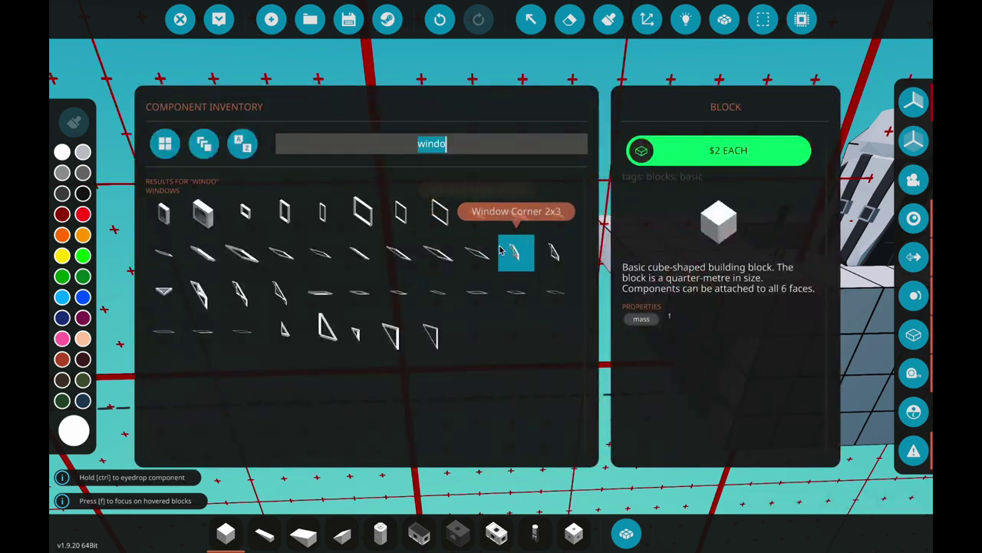
{"action": "left_click", "coordinate": [556, 215]}
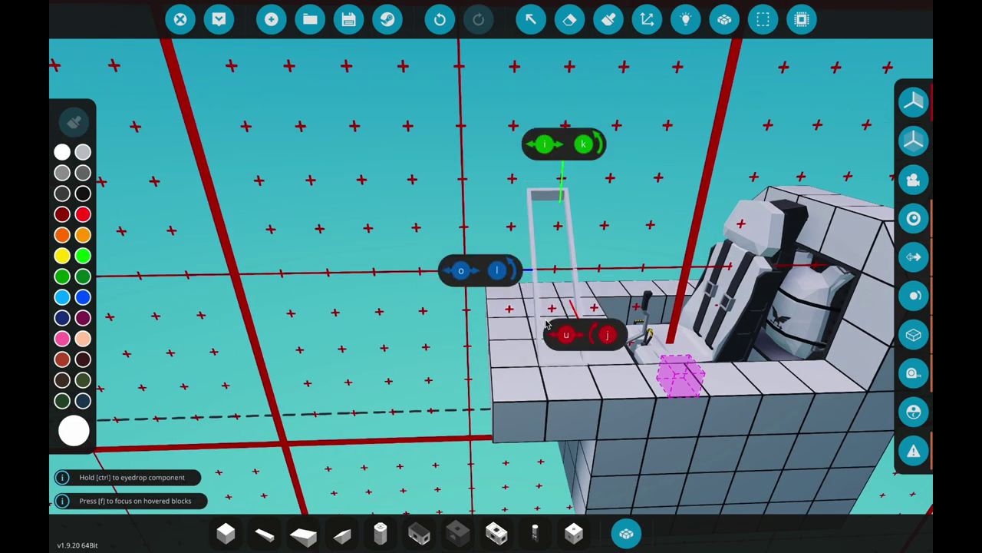
{"action": "key", "text": "i"}
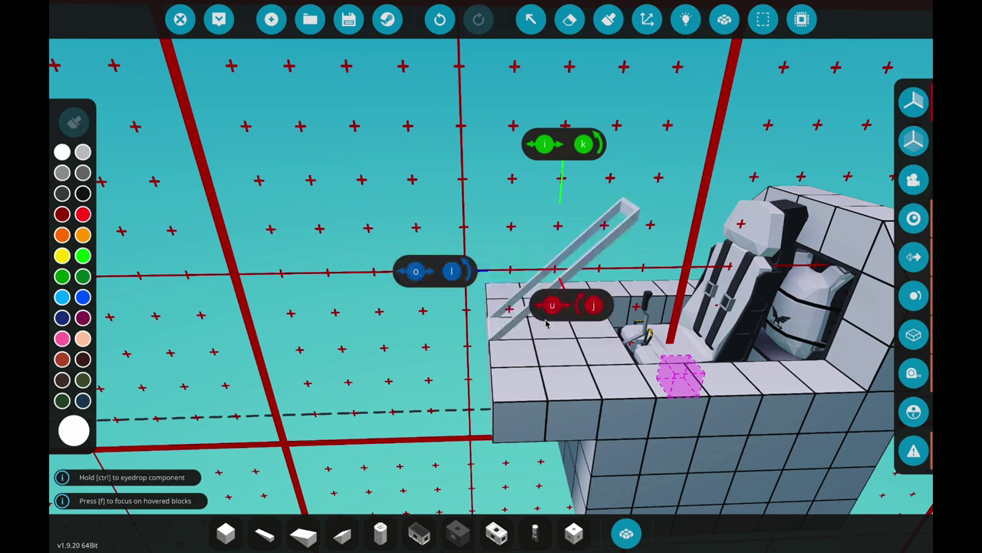
{"action": "key", "text": "u"}
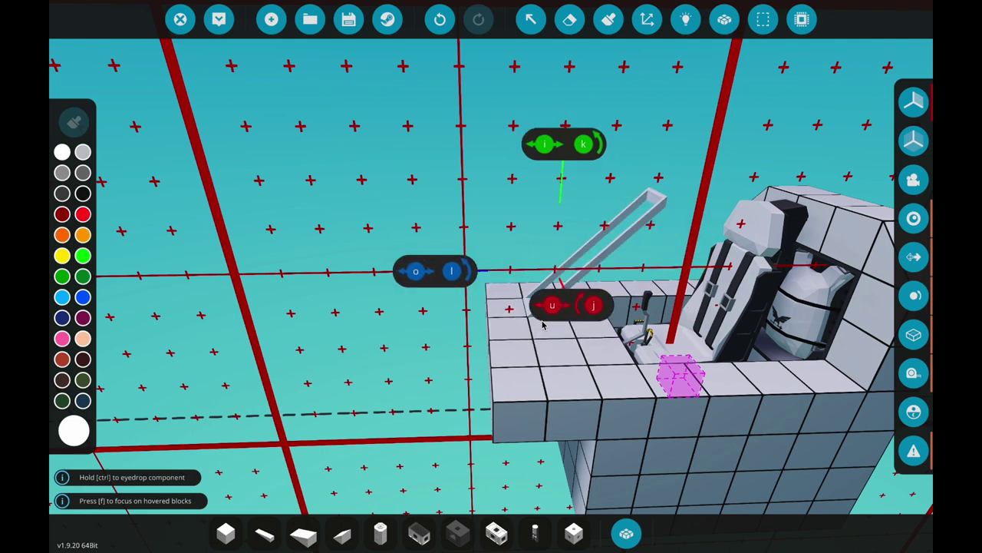
{"action": "key", "text": "u"}
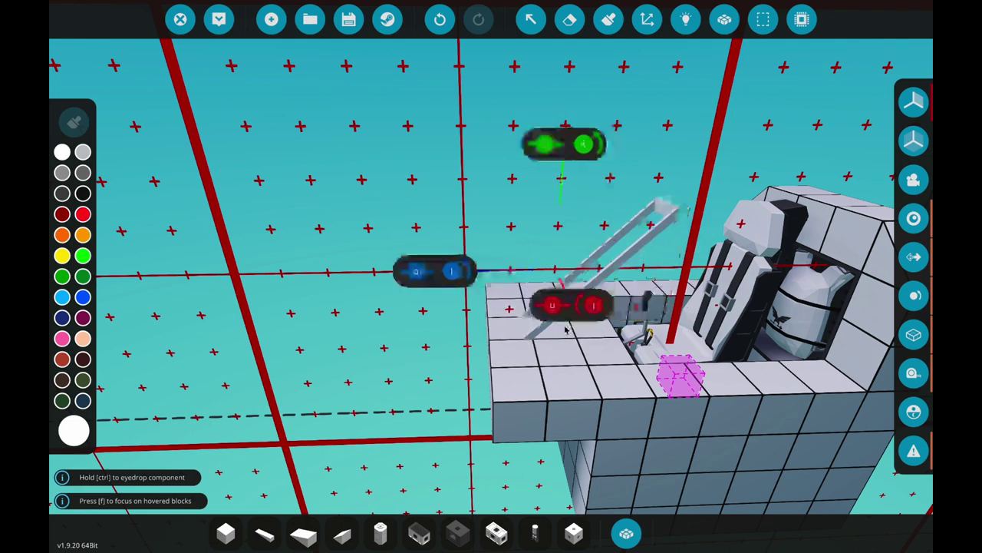
{"action": "left_click_drag", "start_coordinate": [567, 330], "coordinate": [547, 170]}
Try a Window 1x1 laid flat against the upper edge of the rear wall behind the seat.
{"action": "key", "text": "q"}
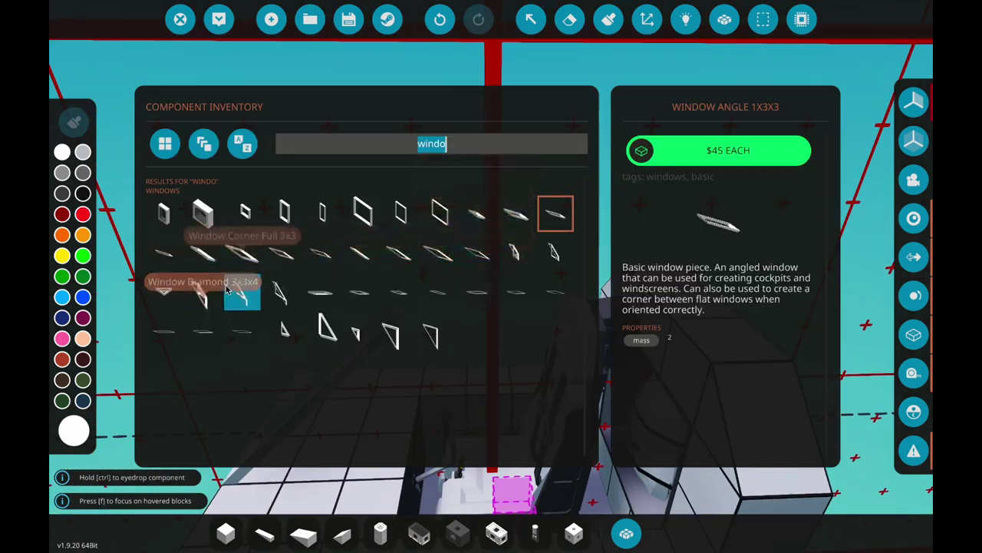
{"action": "left_click", "coordinate": [175, 289]}
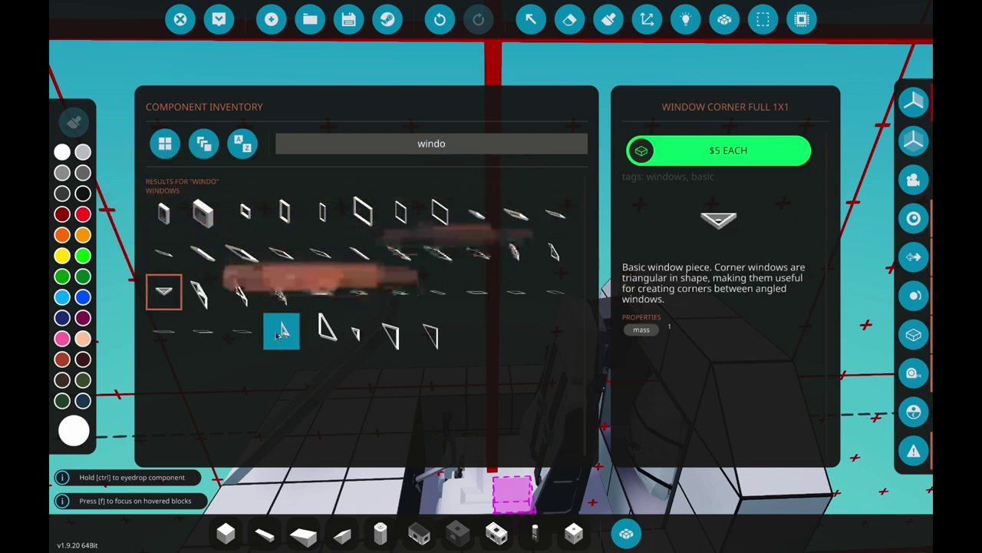
{"action": "left_click", "coordinate": [242, 213]}
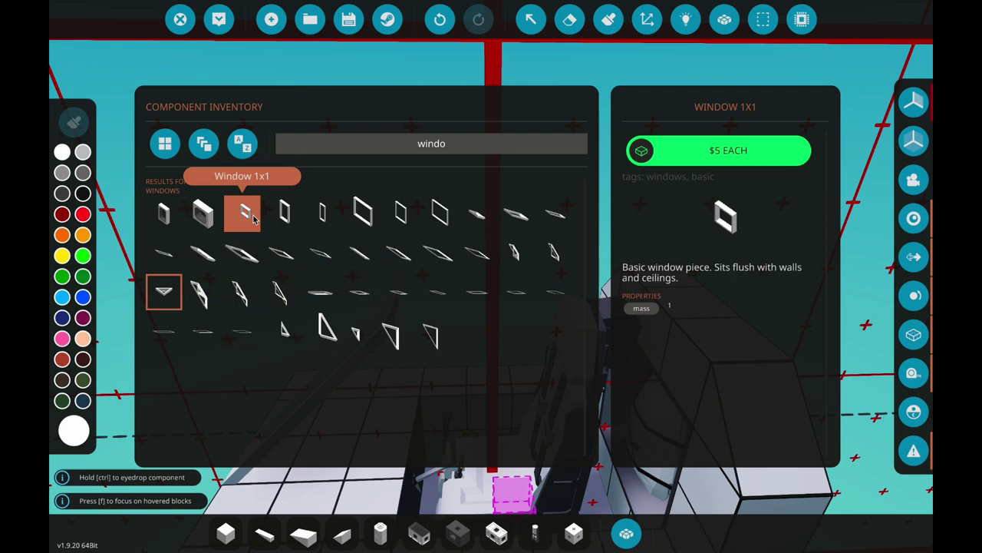
{"action": "key", "text": "q"}
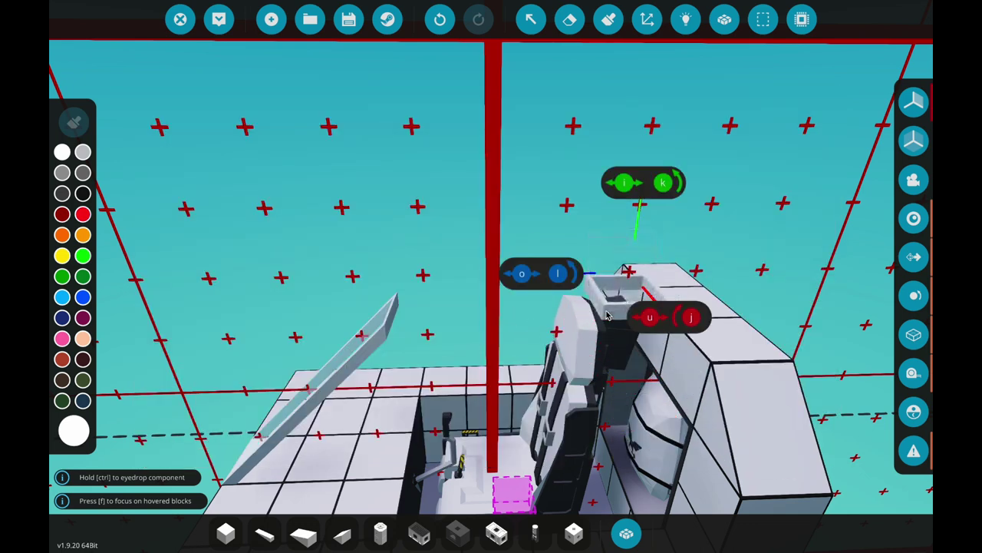
{"action": "left_click", "coordinate": [607, 315]}
{"action": "scroll", "coordinate": [398, 315], "scroll_direction": "down", "scroll_amount": 5}
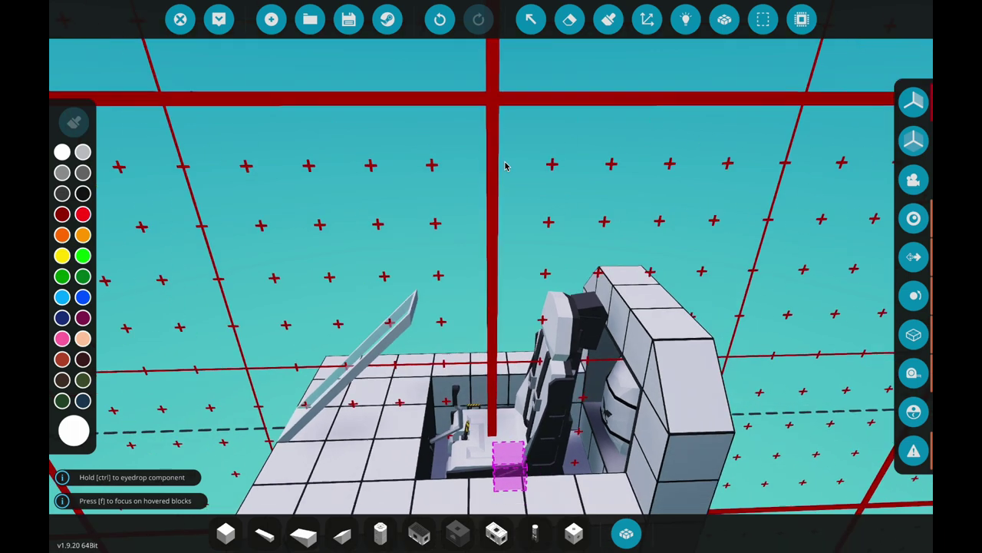
Try a longer one-block-wide angled window on the nose in place of the Window Angle 1x3x3.
{"action": "key", "text": "q"}
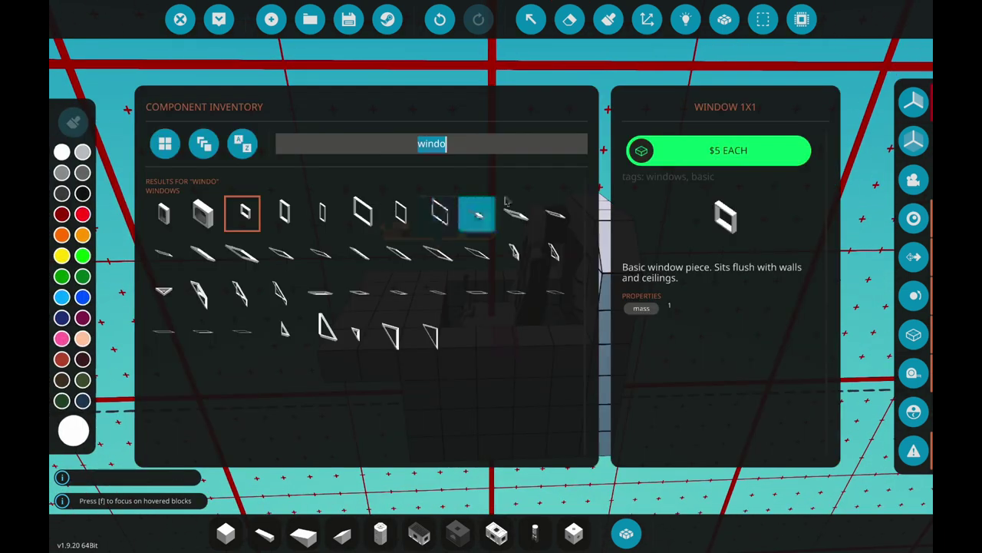
{"action": "left_click", "coordinate": [164, 251]}
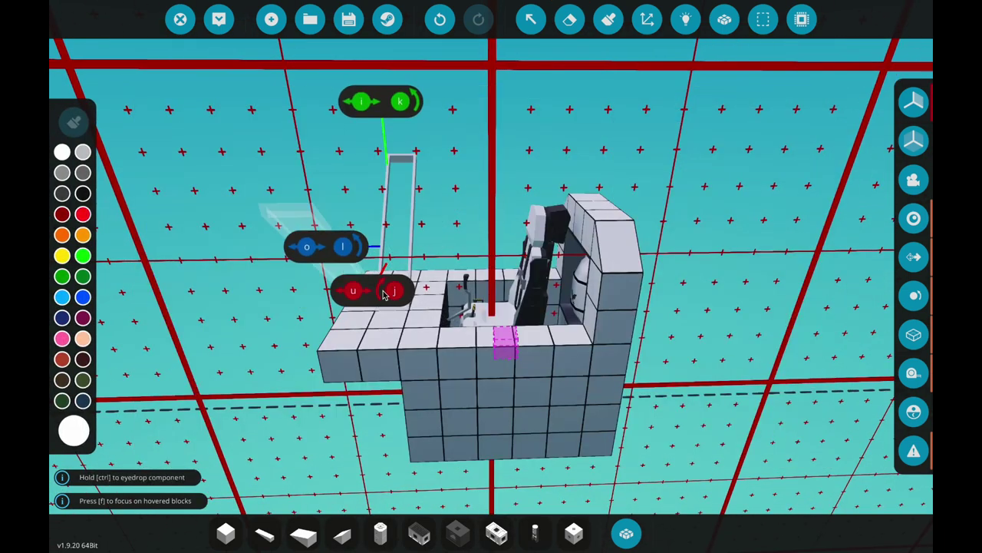
{"action": "key", "text": "j"}
{"action": "key", "text": "j"}
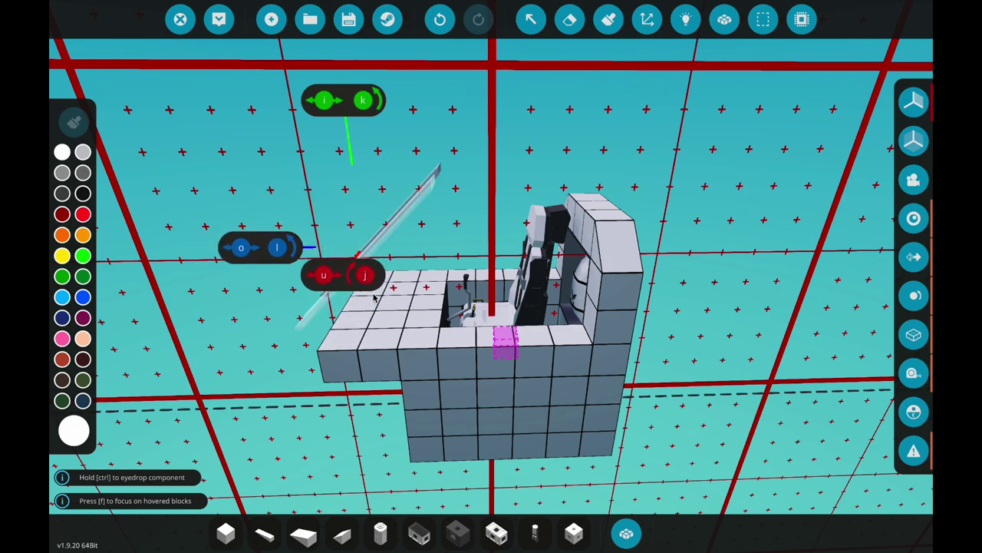
Extend the nose forward by one more row of blocks and mount the longer angled window on it as the windscreen.
{"action": "key", "text": "a"}
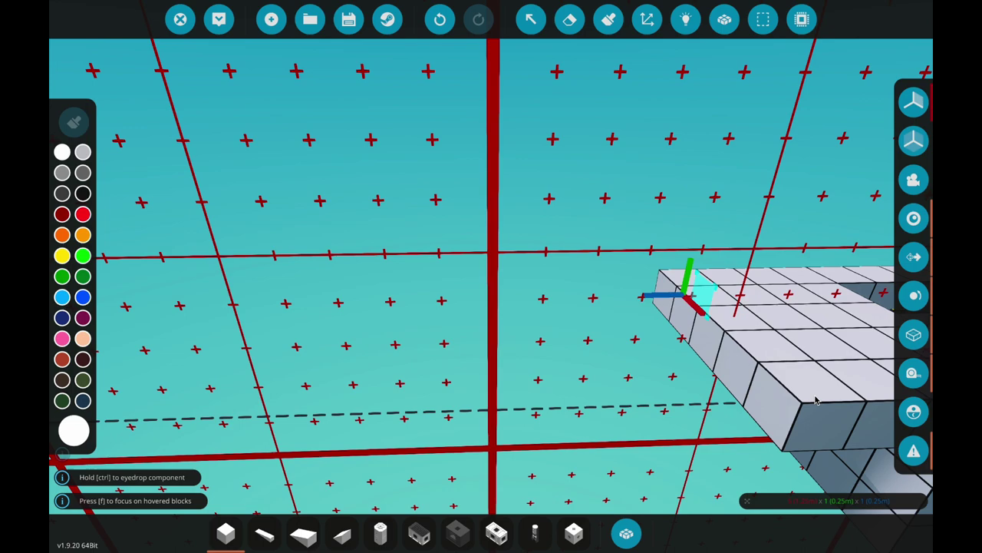
{"action": "key", "text": "f"}
{"action": "key", "text": "q"}
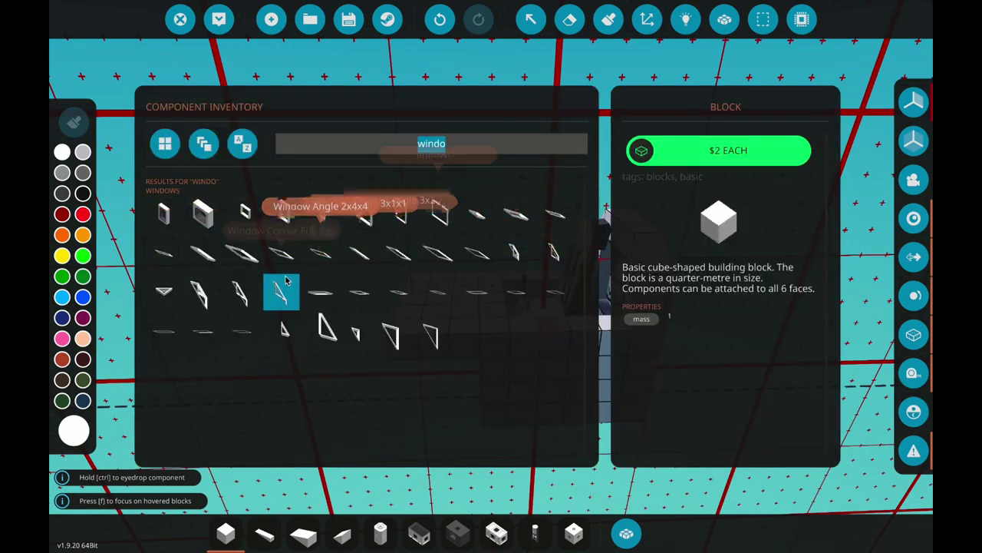
{"action": "left_click", "coordinate": [360, 292]}
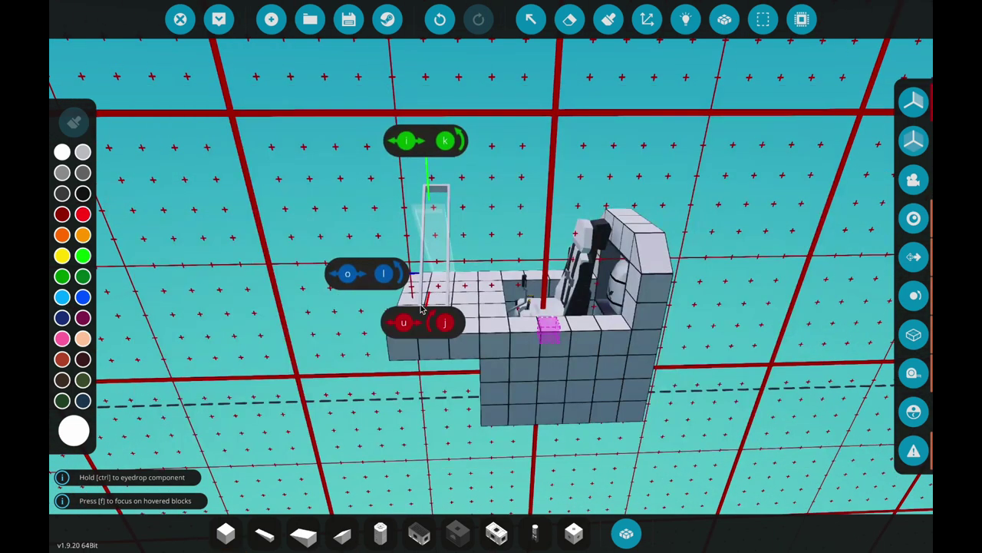
{"action": "key", "text": "i"}
{"action": "key", "text": "u"}
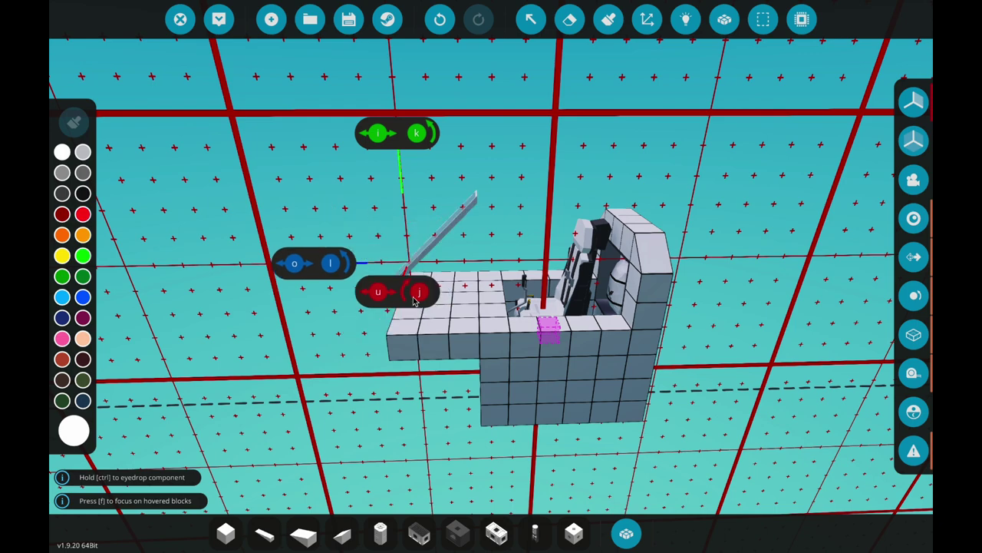
{"action": "left_click_drag", "start_coordinate": [415, 307], "coordinate": [266, 369]}
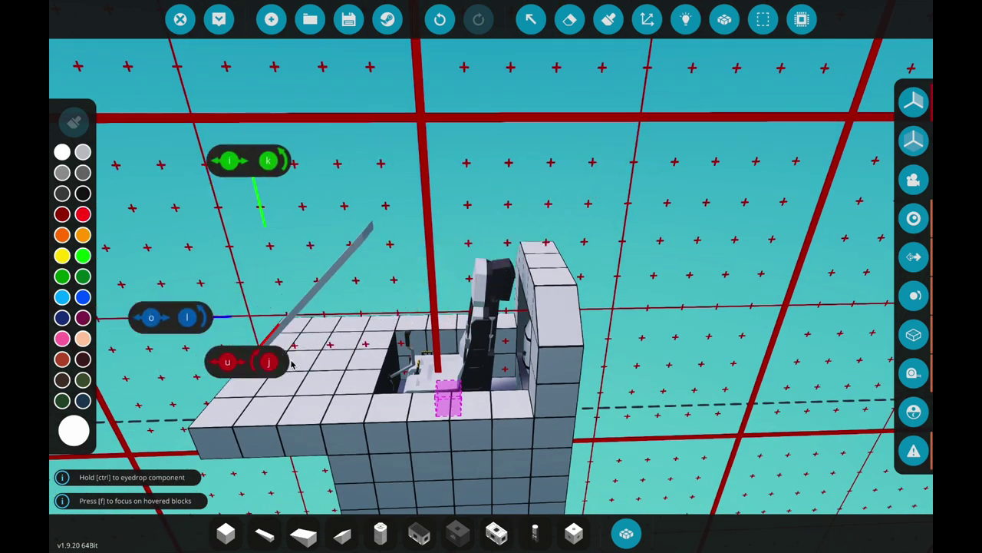
{"action": "left_click_drag", "start_coordinate": [292, 365], "coordinate": [568, 245]}
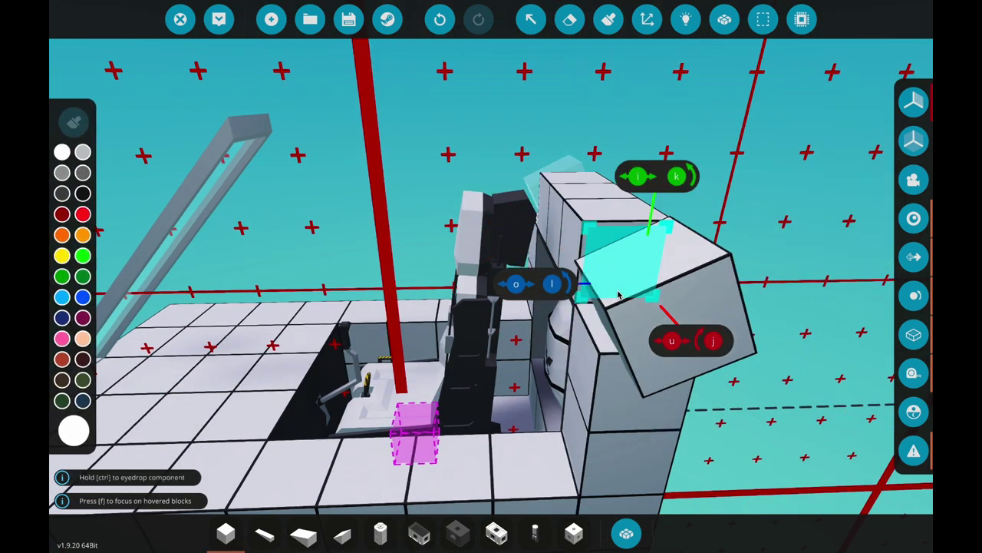
Raise the rear wall behind the seat by one block layer, capping its outer corners with wedges.
{"action": "left_click_drag", "start_coordinate": [618, 293], "coordinate": [685, 430]}
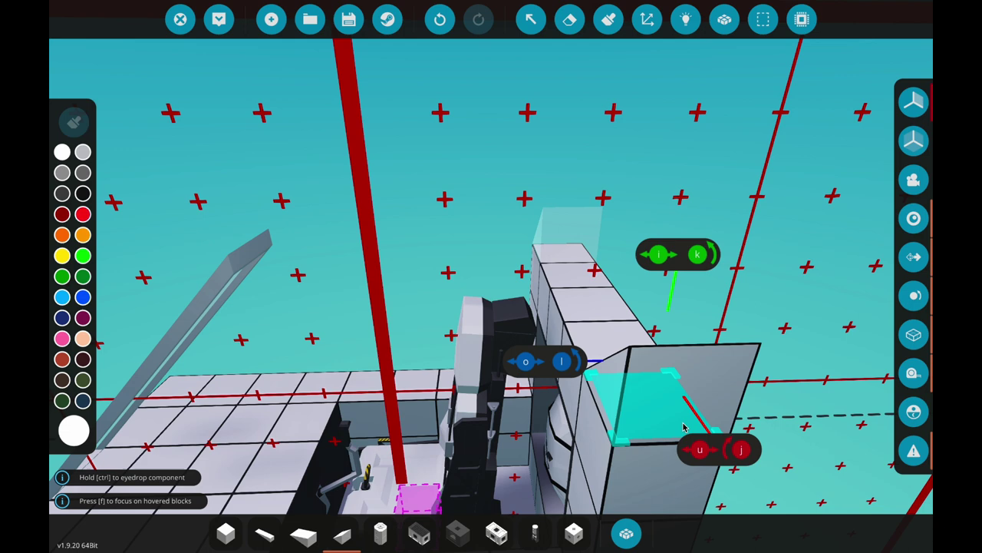
{"action": "left_click", "coordinate": [685, 429]}
{"action": "left_click", "coordinate": [561, 223]}
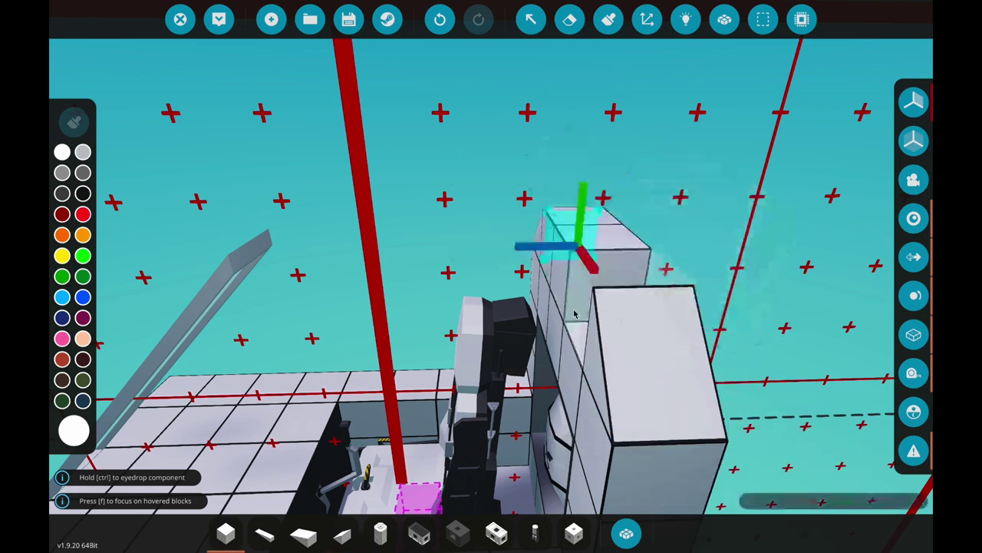
Try a Window 1x3 laid flat as a roof panel behind the windscreen's upper edge.
{"action": "key", "text": "q"}
{"action": "left_click", "coordinate": [320, 212]}
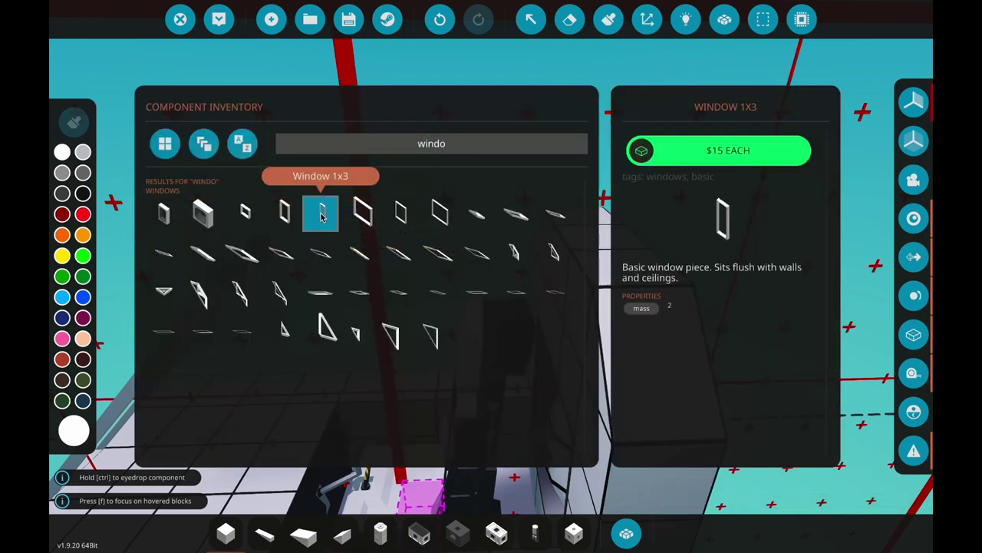
{"action": "key", "text": "l"}
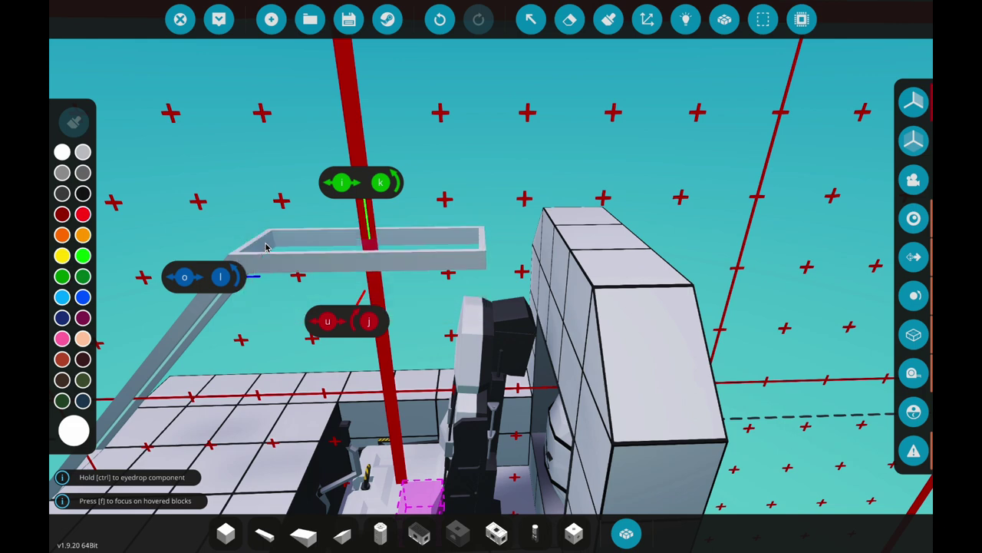
Bridge the gap between the windscreen's upper edge and the rear wall with two flat Window 1x2 panels.
{"action": "key", "text": "q"}
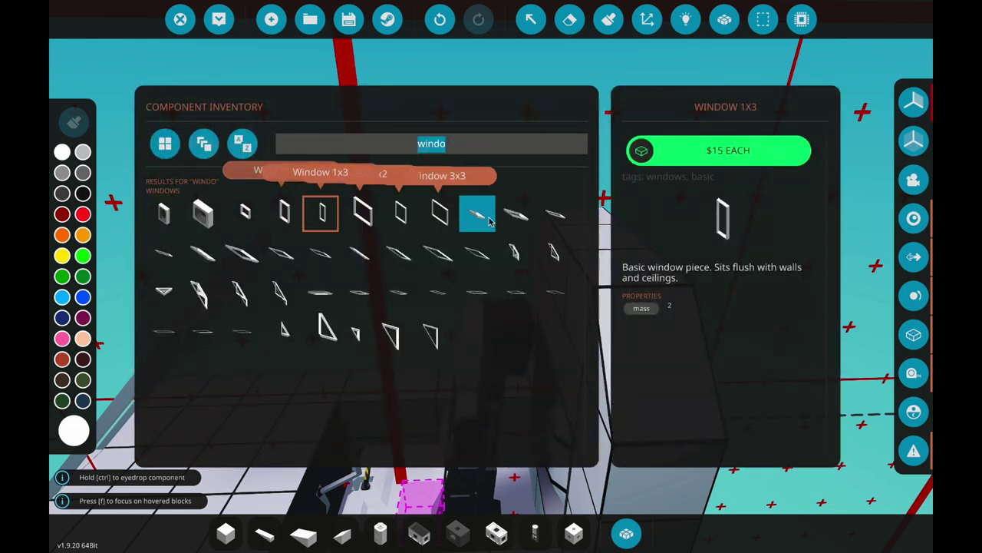
{"action": "left_click", "coordinate": [282, 213]}
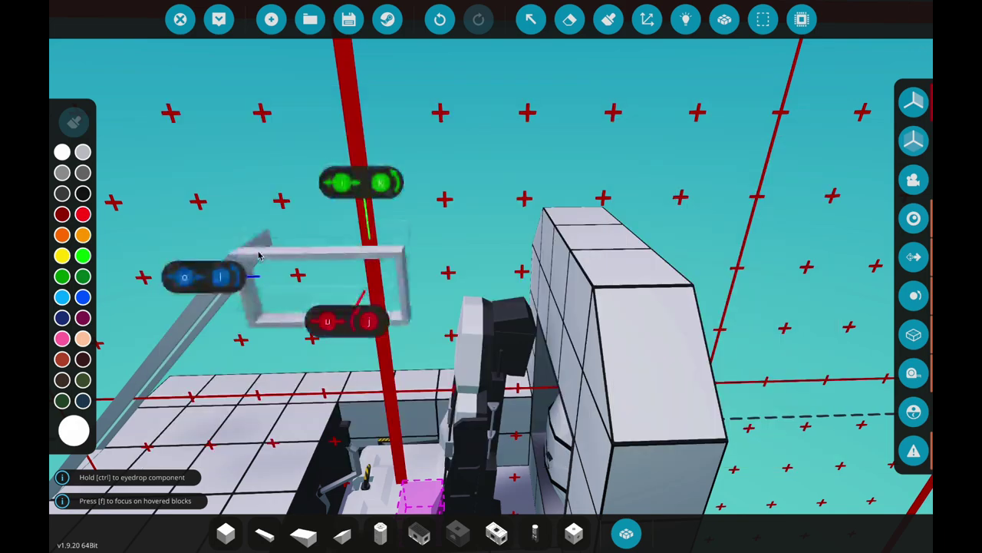
{"action": "left_click", "coordinate": [388, 247]}
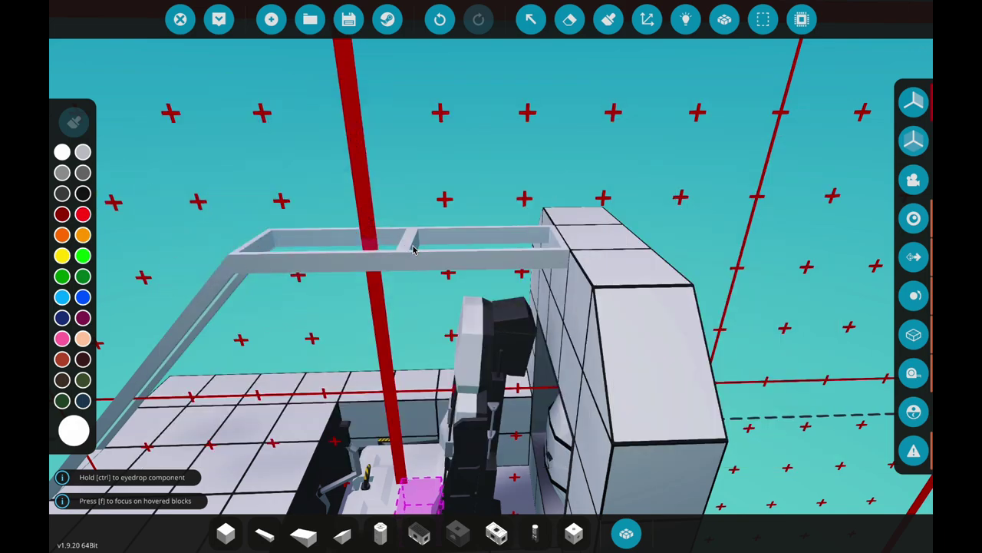
Place a Window Corner 3x4 beside the windscreen, sloping down to the cockpit's side wall.
{"action": "left_click_drag", "start_coordinate": [413, 249], "coordinate": [550, 180]}
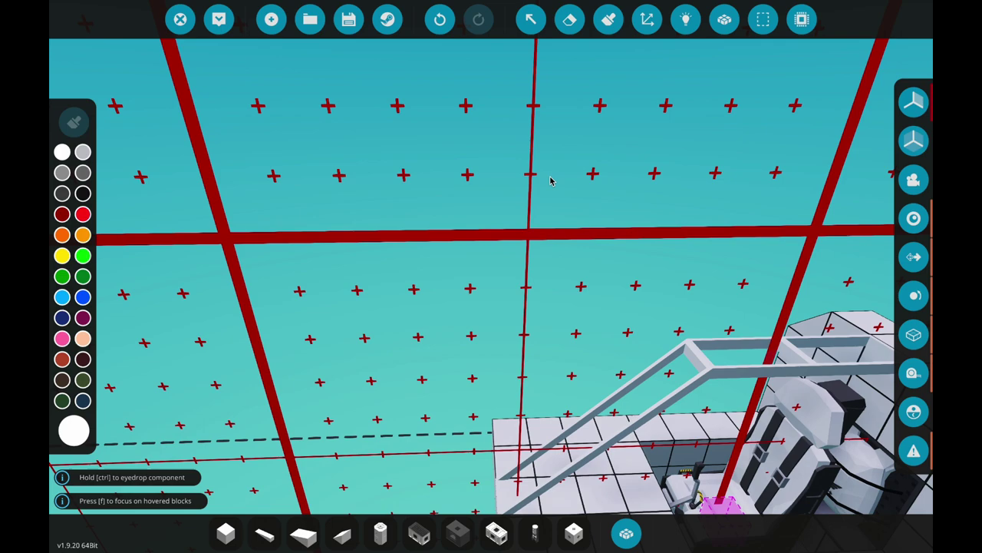
{"action": "key", "text": "q"}
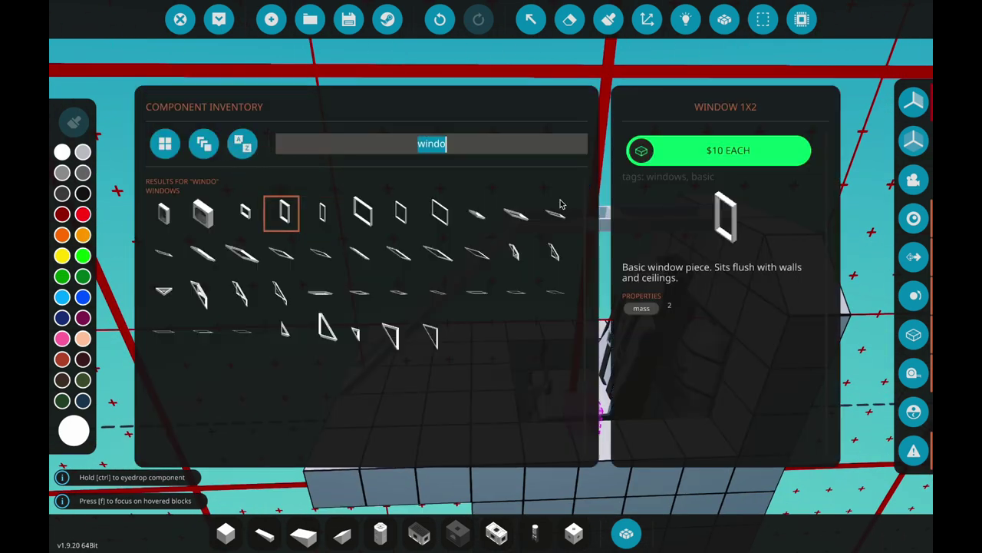
{"action": "left_click", "coordinate": [411, 332]}
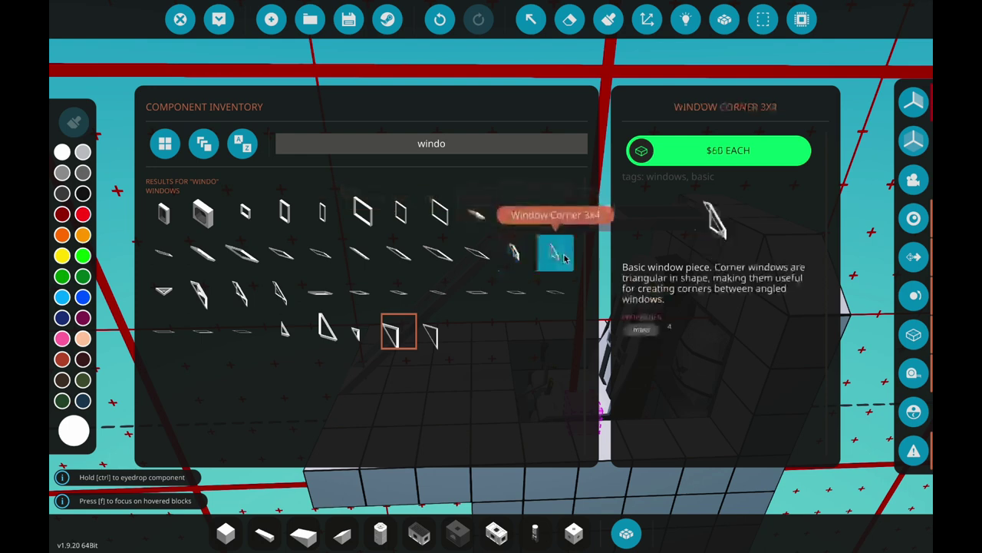
{"action": "key", "text": "q"}
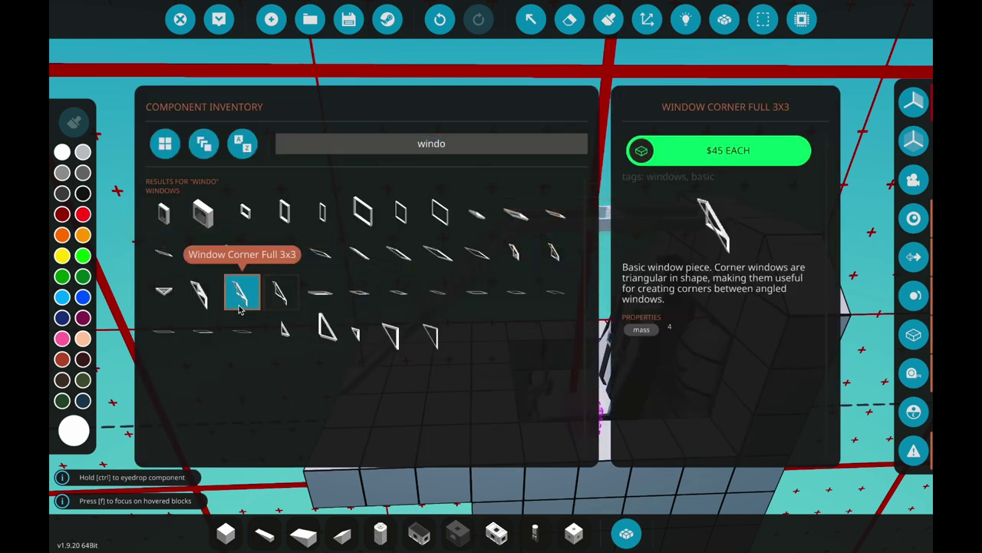
{"action": "left_click", "coordinate": [281, 299]}
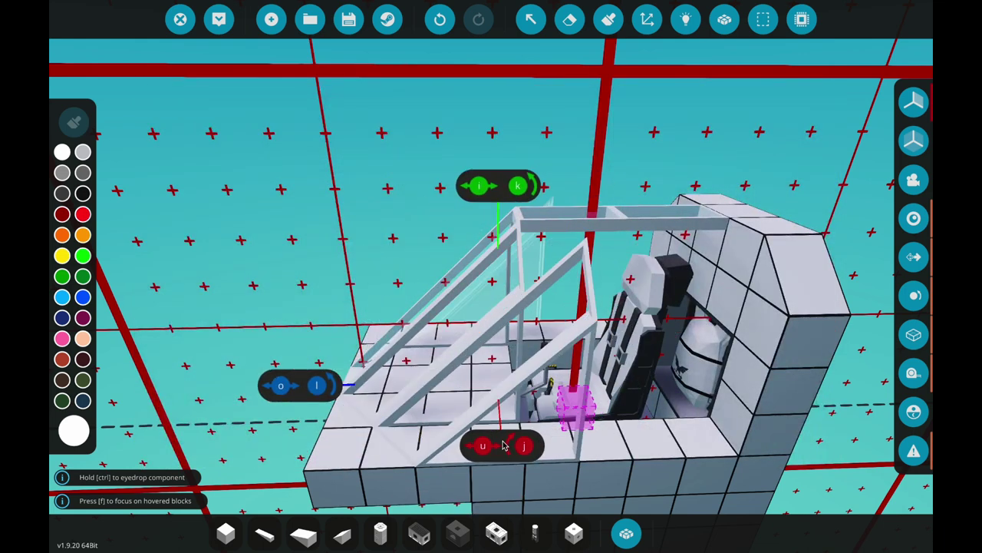
Try a Window Corner 2x3, and add a second slanted corner window outside the first, reaching the cockpit side wall's outer edge.
{"action": "key", "text": "q"}
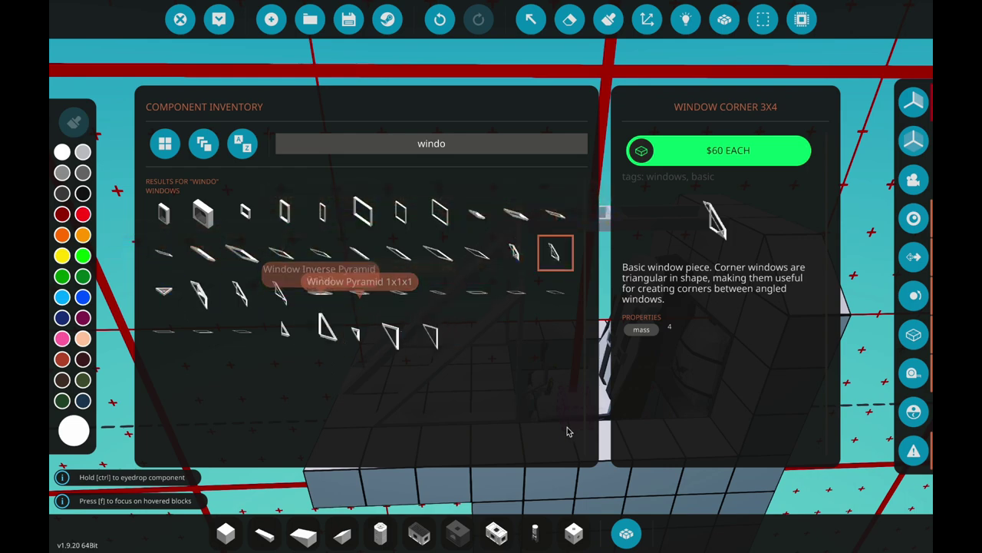
{"action": "left_click", "coordinate": [355, 332]}
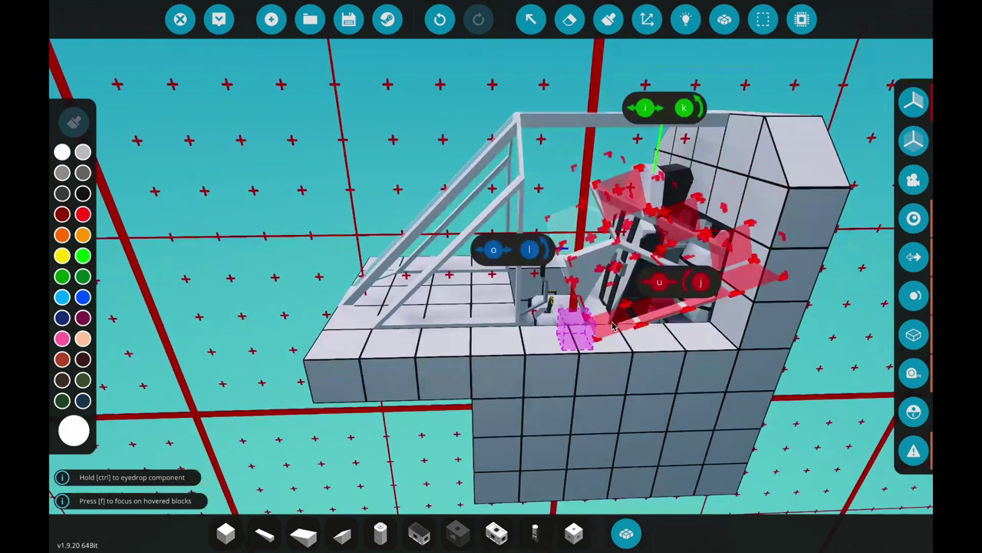
{"action": "key", "text": "q"}
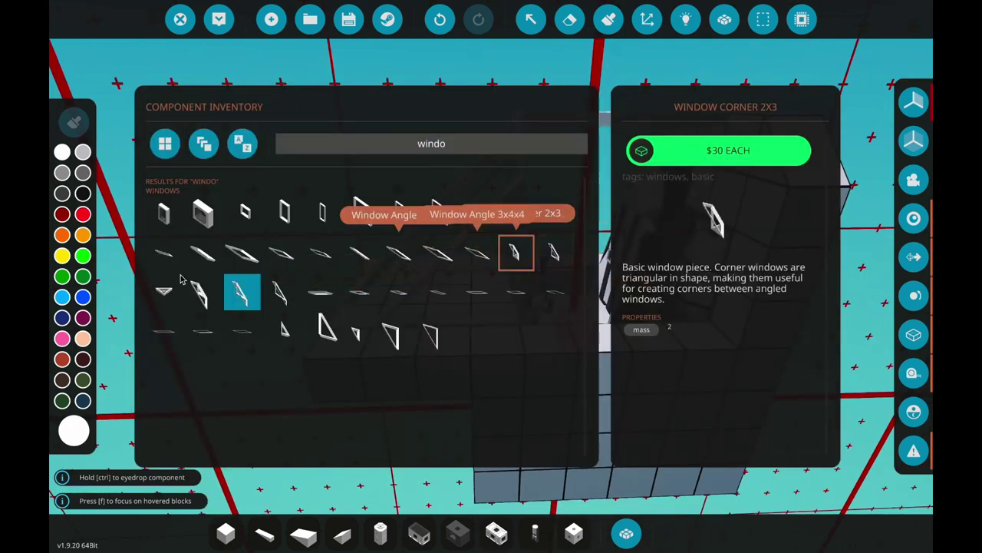
{"action": "left_click", "coordinate": [283, 292]}
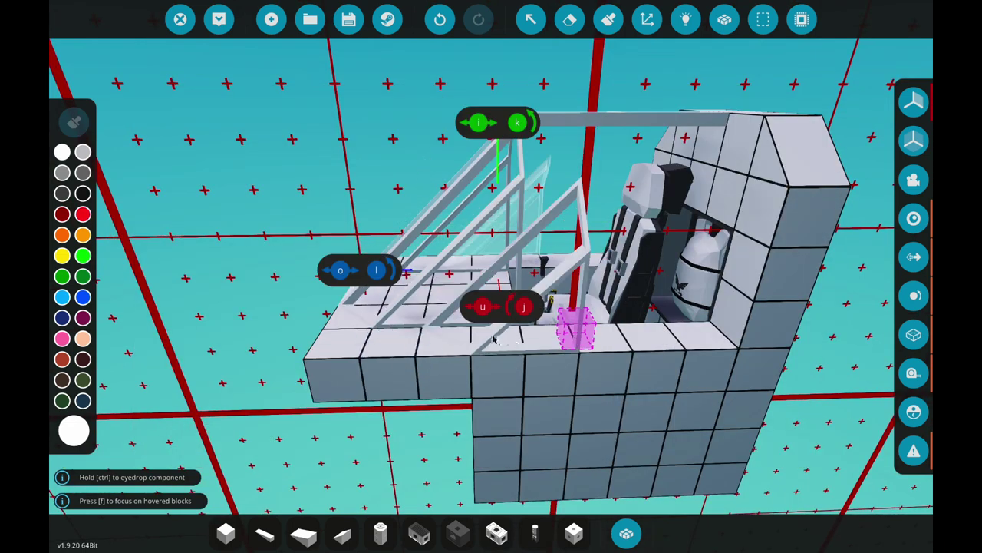
{"action": "scroll", "coordinate": [471, 338], "scroll_direction": "down", "scroll_amount": 3}
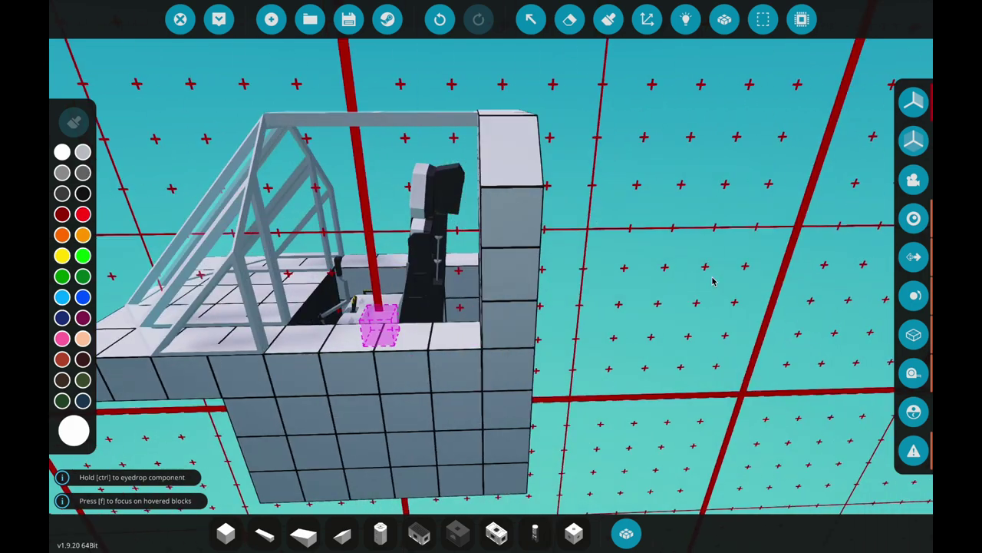
Reshape the rear wall's outer edges into a two-block-high slope by erasing the corner pieces and adding a wedge on each step.
{"action": "scroll", "coordinate": [664, 257], "scroll_direction": "up", "scroll_amount": 3}
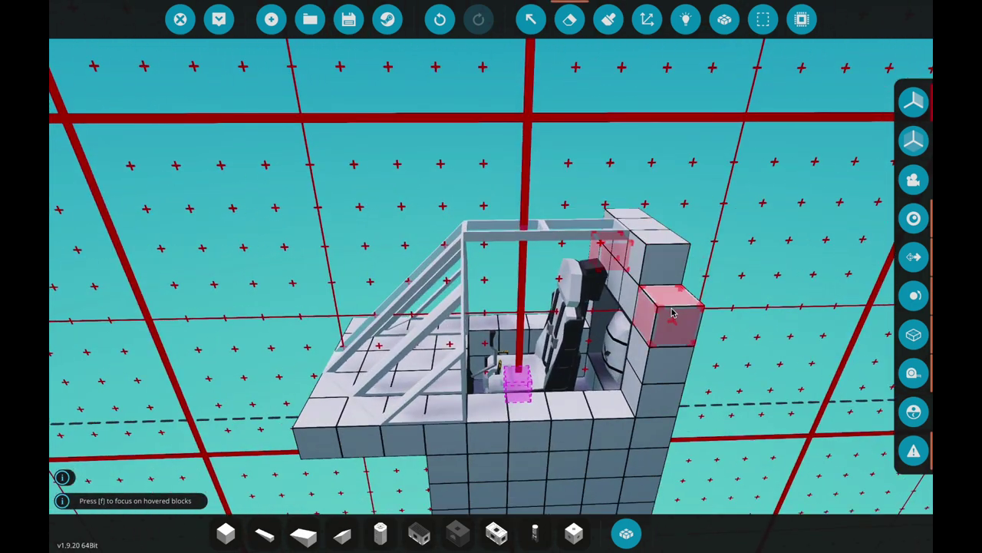
{"action": "scroll", "coordinate": [673, 313], "scroll_direction": "up", "scroll_amount": 2}
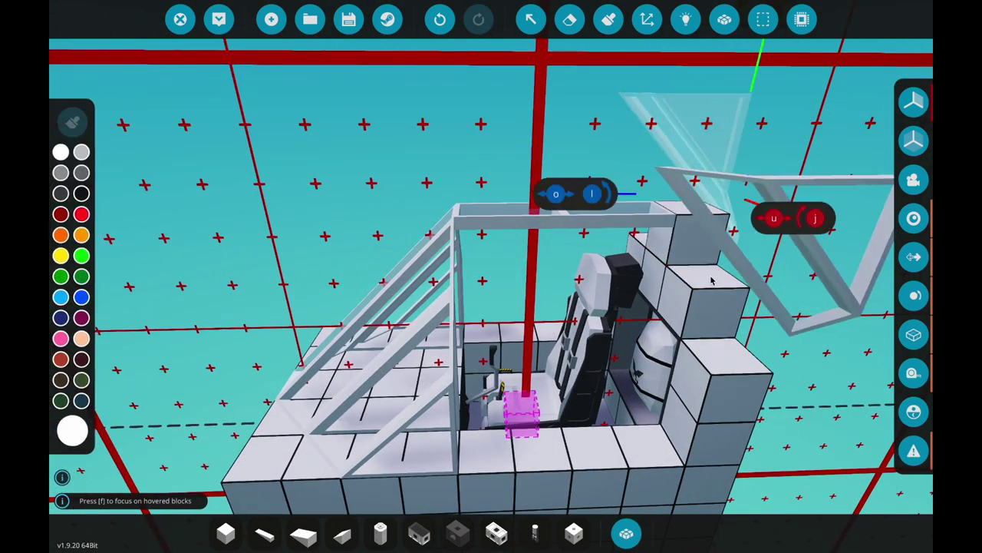
{"action": "key", "text": "3"}
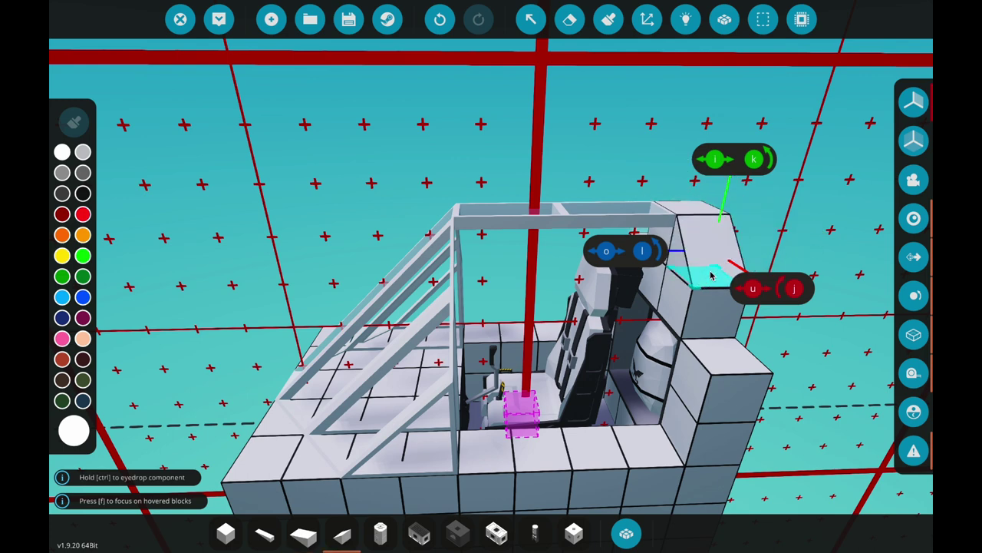
{"action": "left_click", "coordinate": [711, 276]}
{"action": "key", "text": "ctrl+z"}
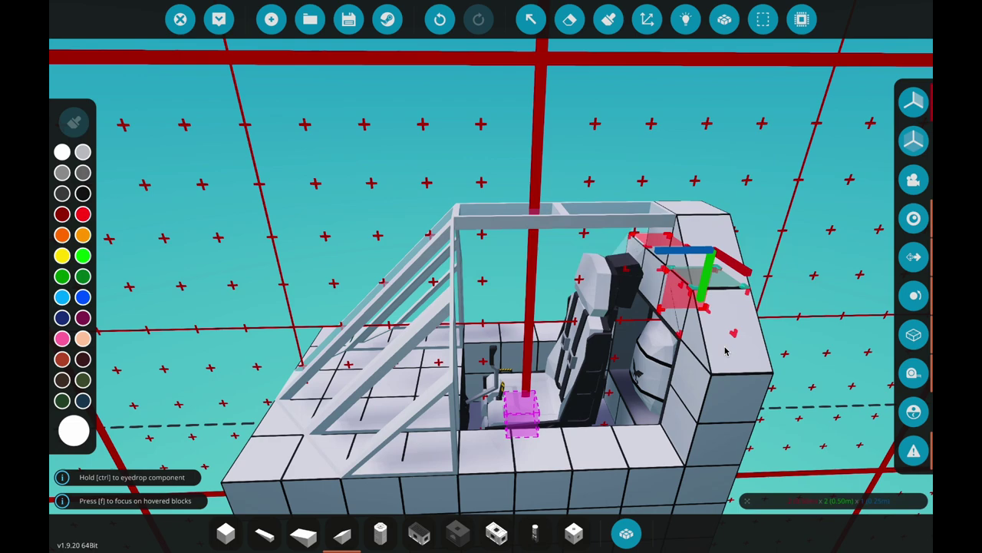
Choose the Window 1x2 for the cockpit sides and erase the slanted window linking the windscreen to the lower corner window.
{"action": "type", "text": "qwindow"}
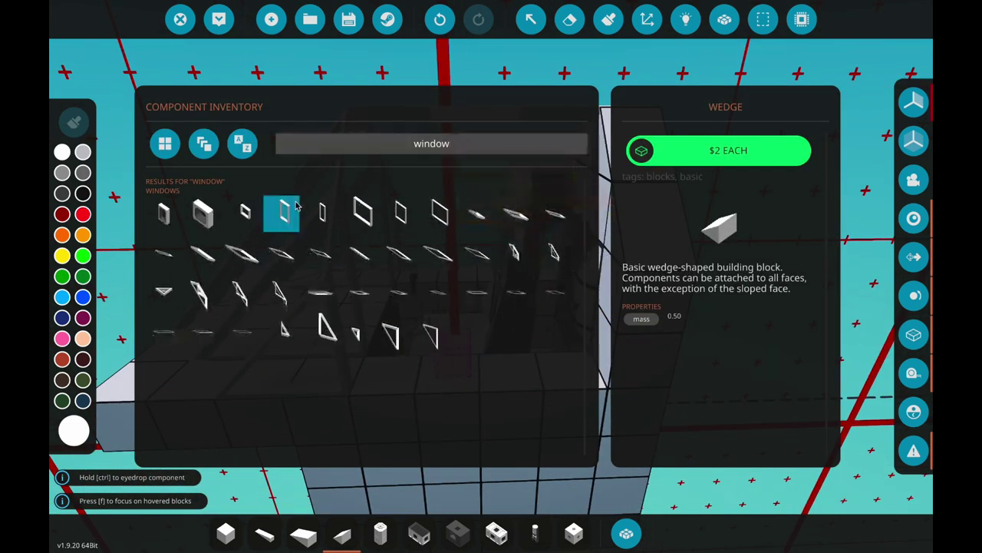
{"action": "left_click", "coordinate": [287, 219]}
{"action": "key", "text": "q"}
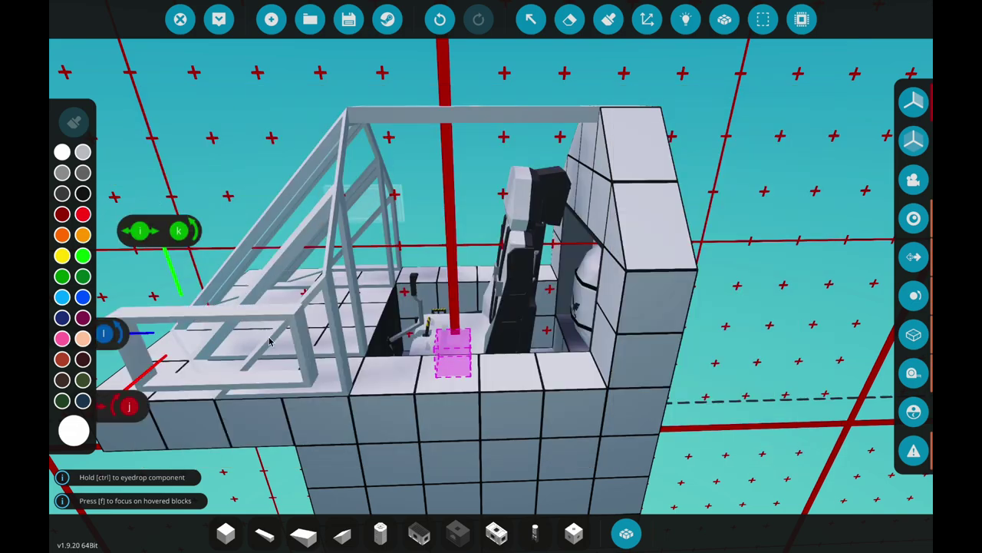
{"action": "key", "text": "a"}
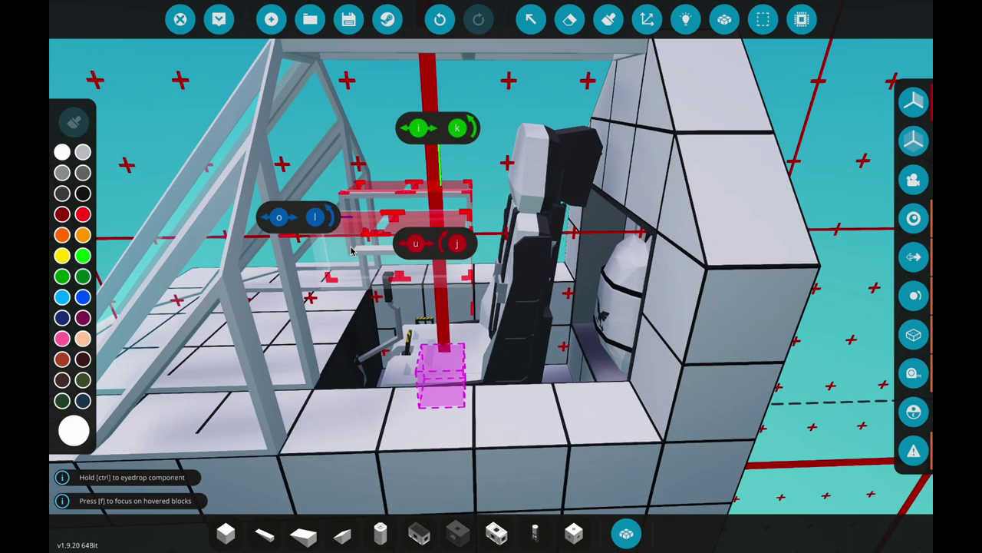
{"action": "key", "text": "a"}
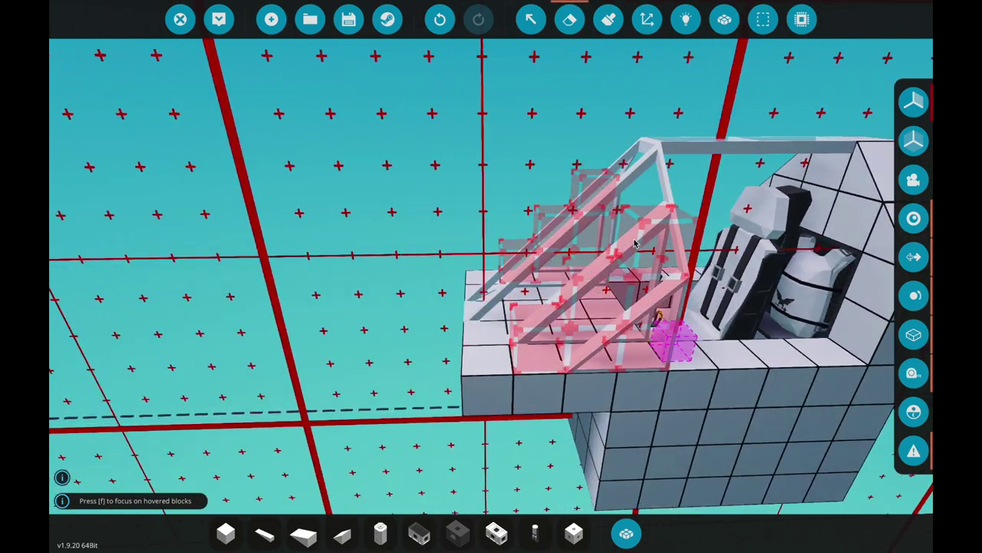
{"action": "key", "text": "d"}
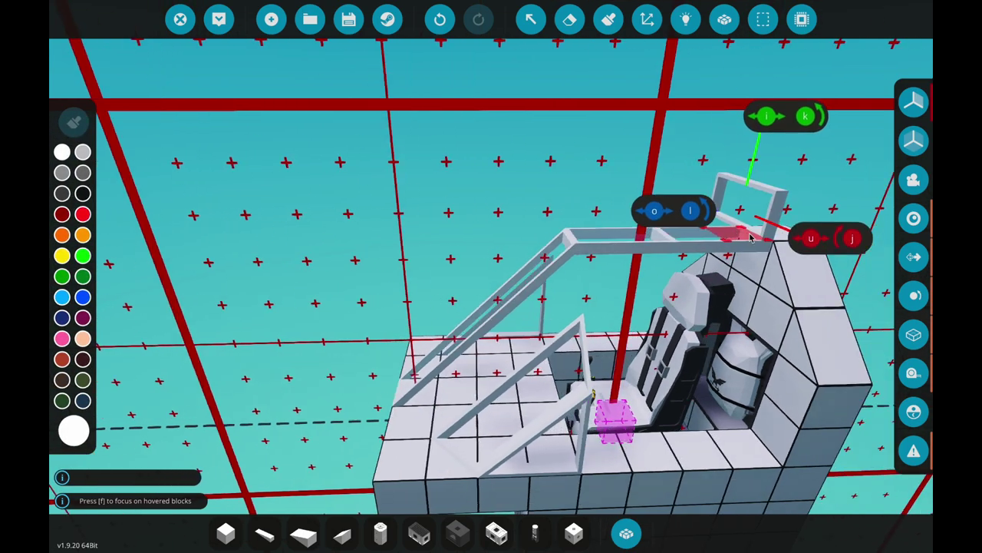
Line the cockpit sides between the corner windows and the rear wall with two stacked rows of horizontal Window 1x2 panels.
{"action": "key", "text": "s"}
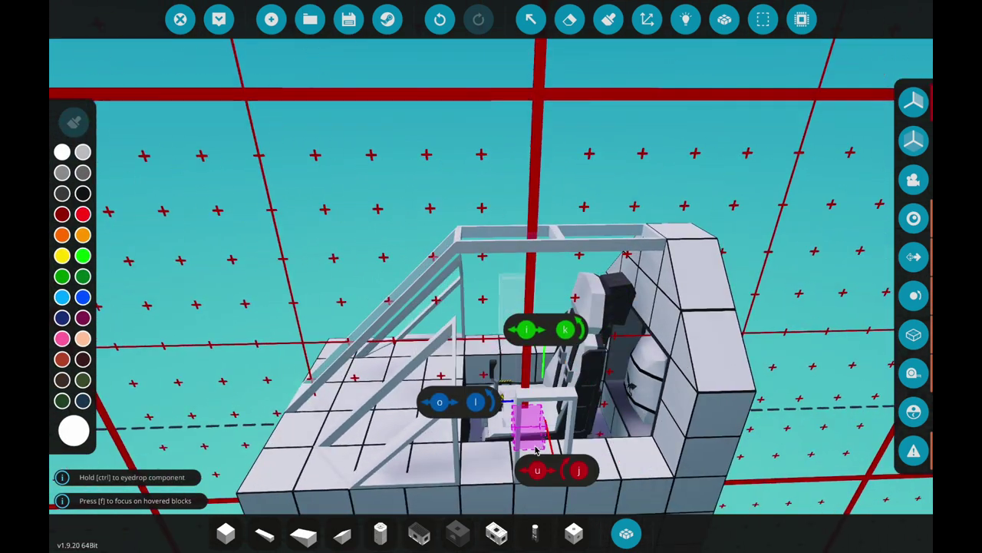
{"action": "key", "text": "j"}
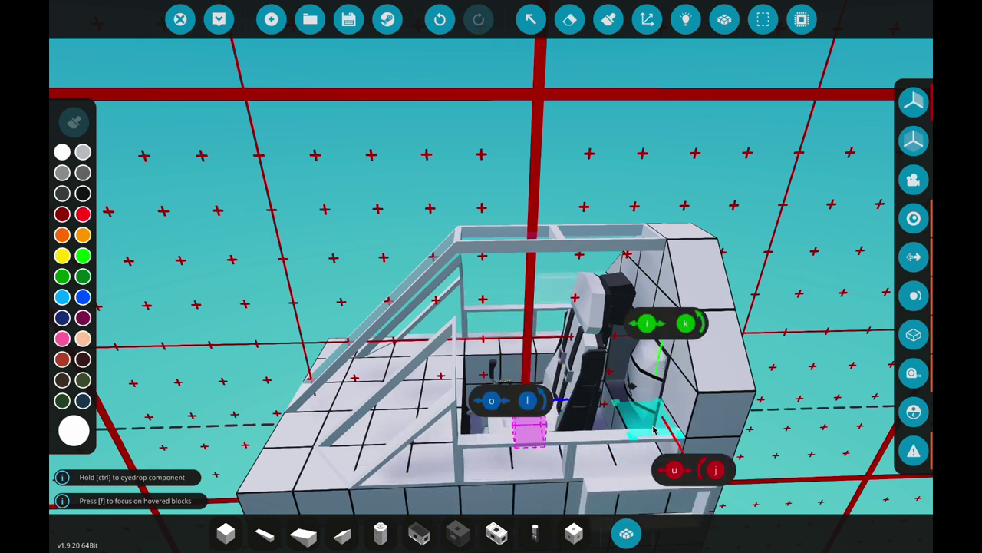
{"action": "left_click", "coordinate": [655, 435]}
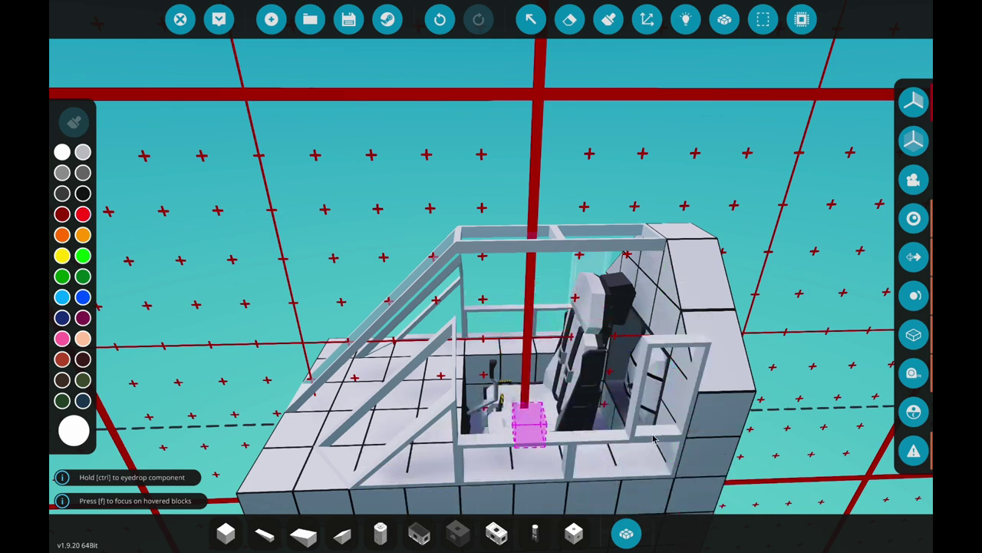
{"action": "key", "text": "j"}
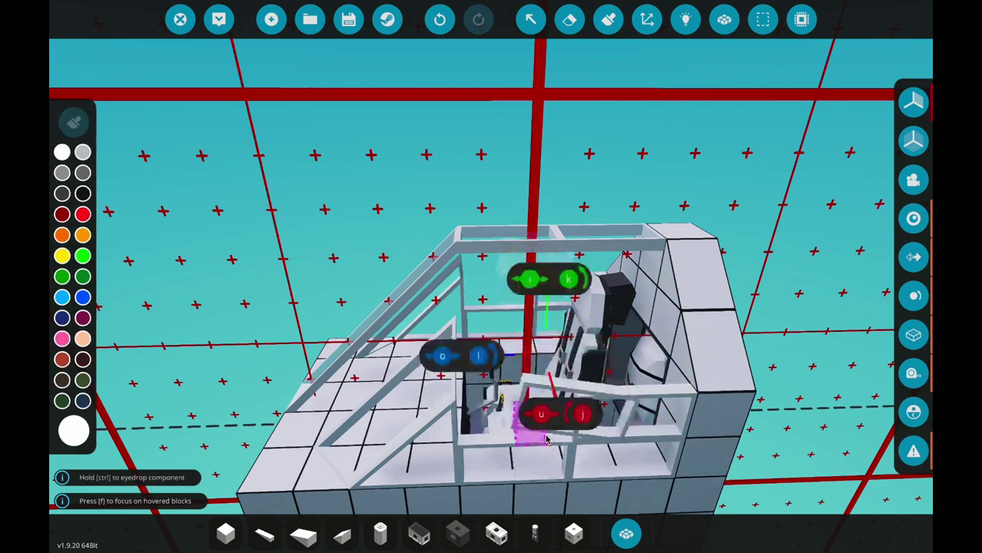
{"action": "key", "text": "a"}
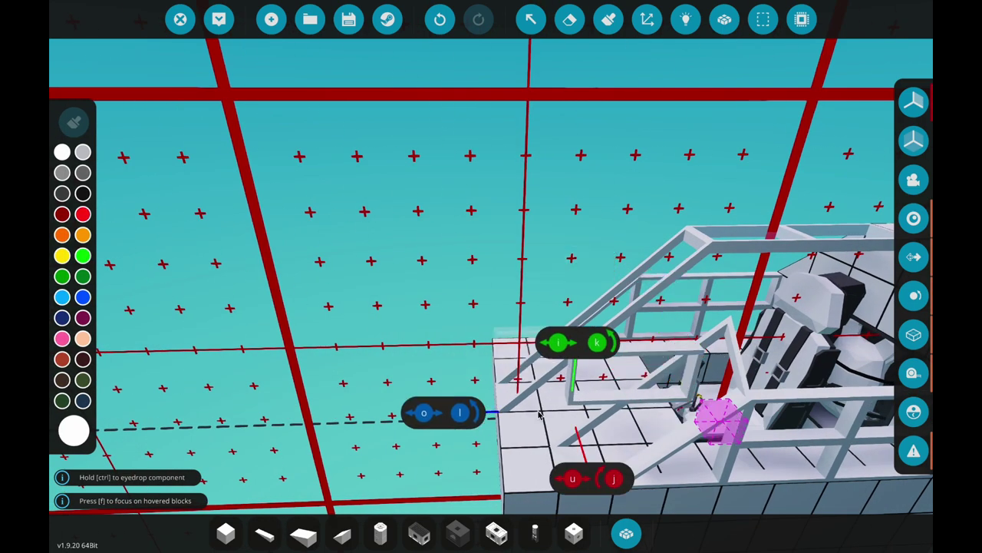
Compare window shapes such as Window Angle 3x2x2 and pick the Window Diamond 1x4x5 for the gap beside the windscreen.
{"action": "key", "text": "q"}
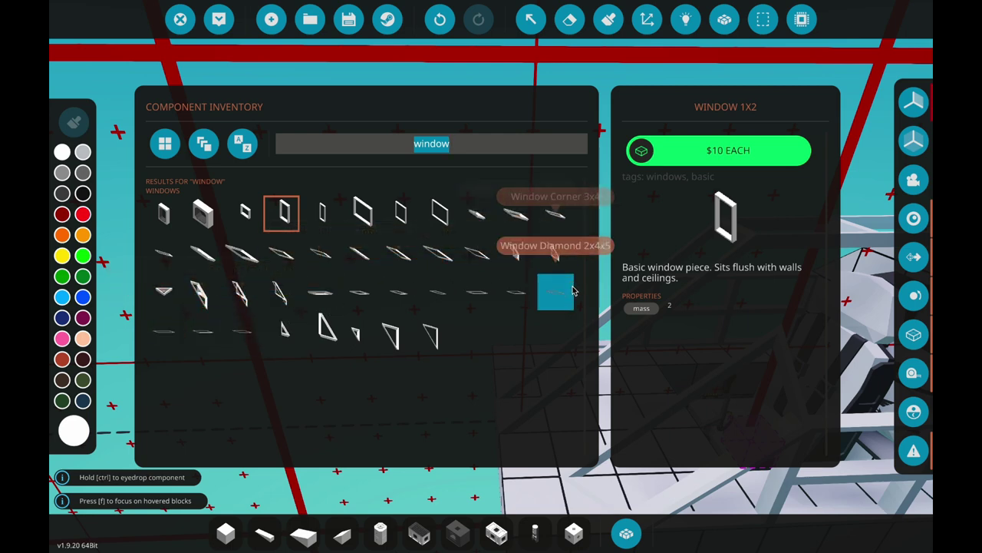
{"action": "left_click", "coordinate": [438, 291]}
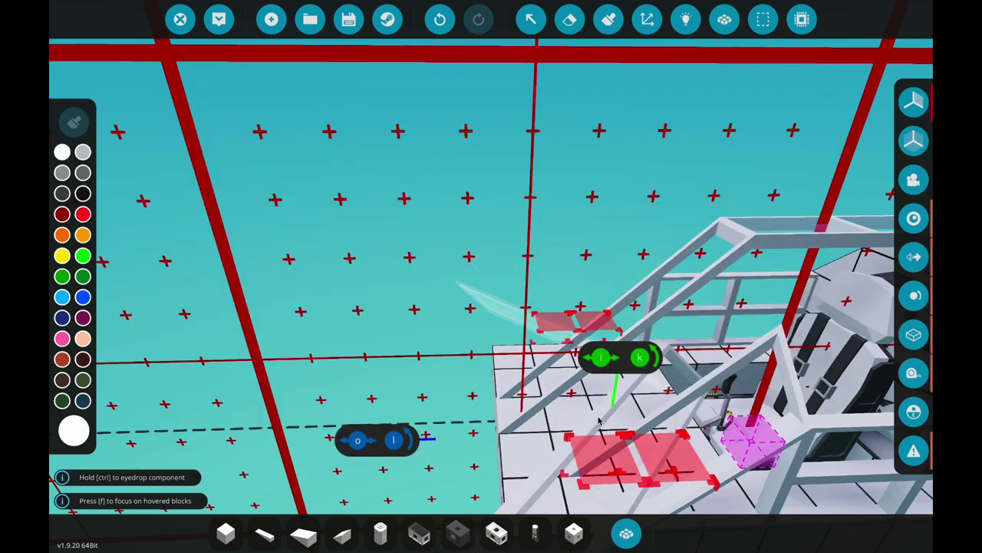
{"action": "key", "text": "q"}
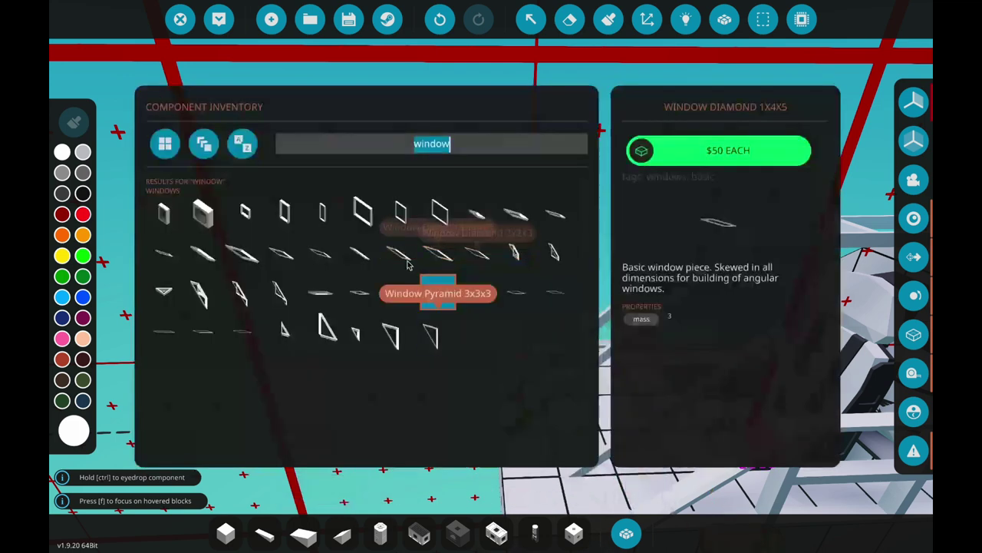
{"action": "left_click", "coordinate": [360, 253]}
{"action": "left_click", "coordinate": [392, 259]}
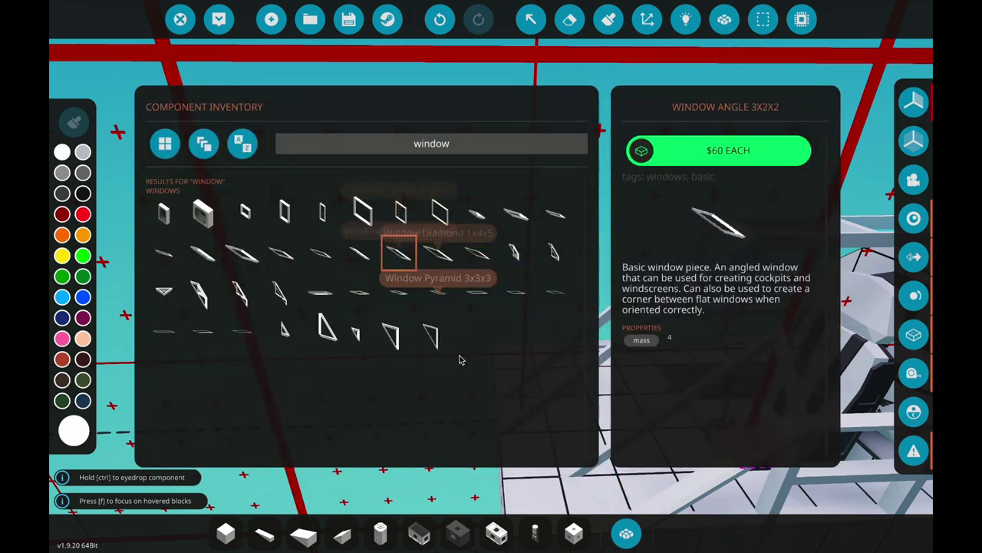
{"action": "key", "text": "q"}
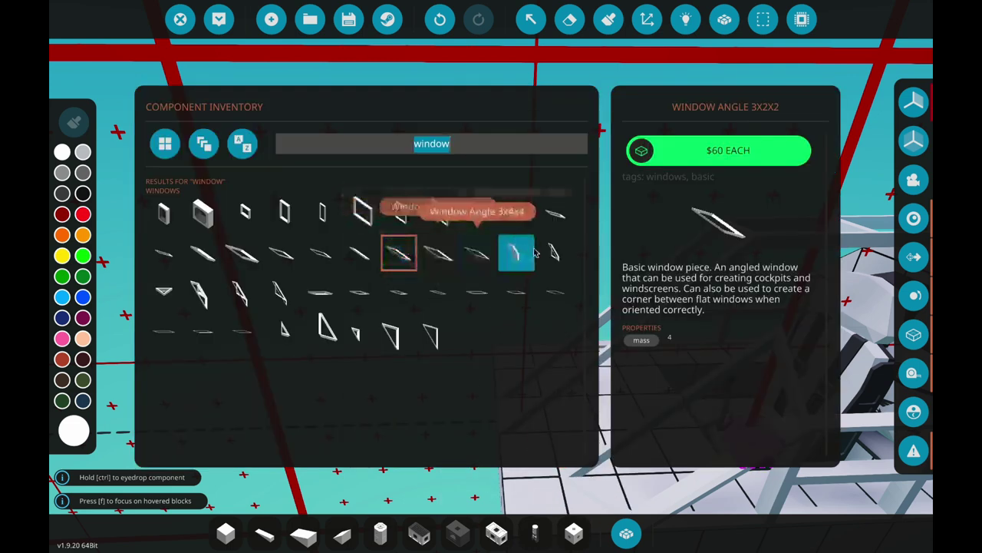
{"action": "left_click", "coordinate": [360, 253]}
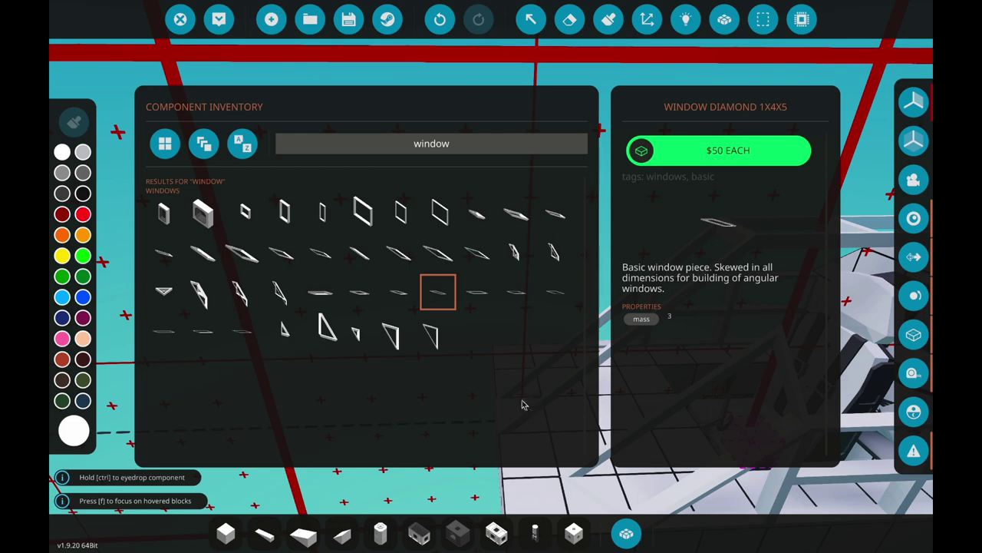
{"action": "key", "text": "q"}
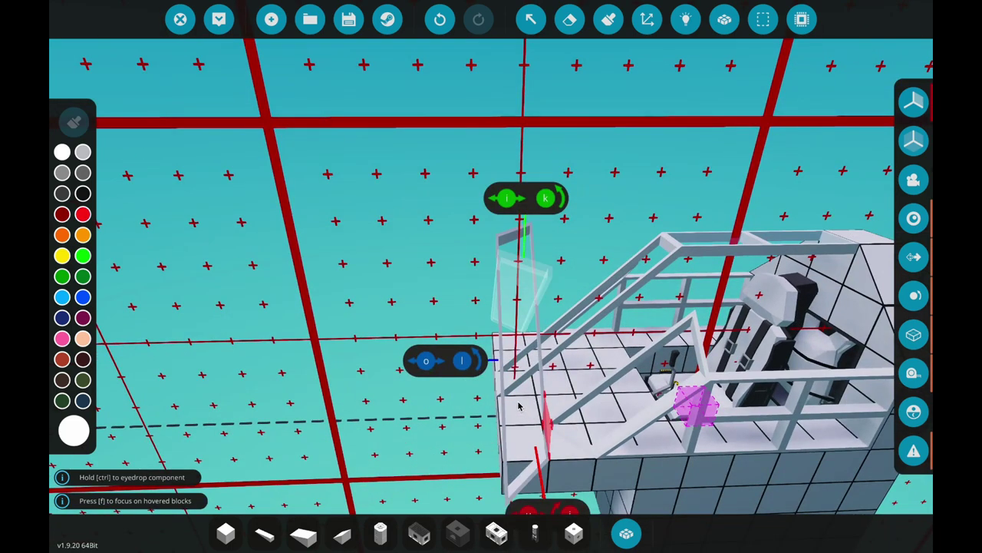
{"action": "key", "text": "w"}
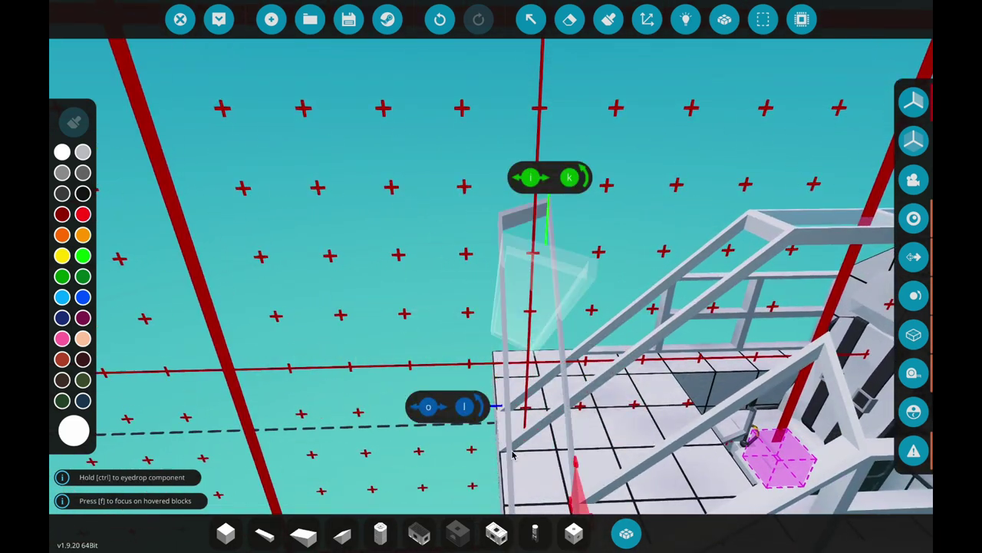
Erase the lower corner window and fit the Window Diamond 1x4x5 along the windscreen's sloping side edge.
{"action": "key", "text": "ctrl+v"}
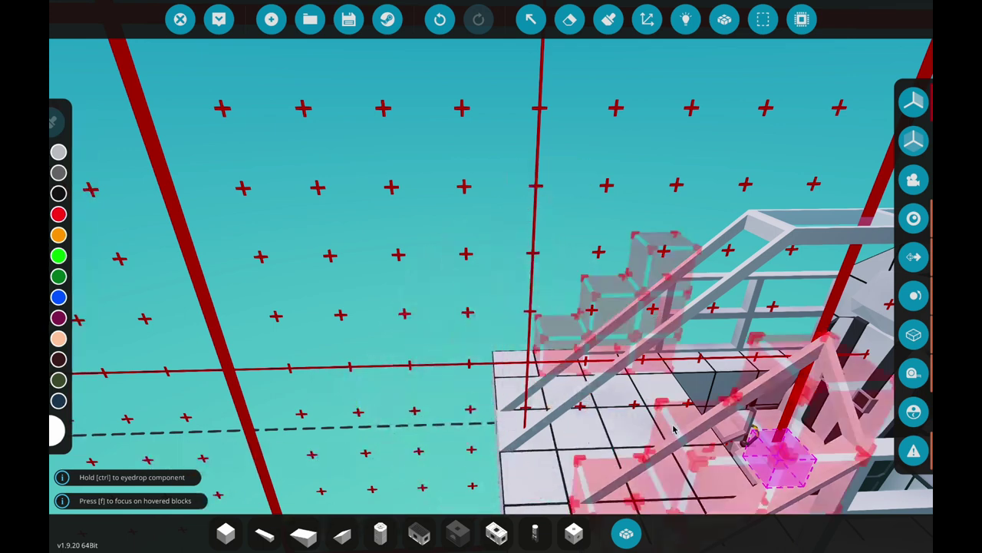
{"action": "key", "text": "s"}
{"action": "key", "text": "Escape"}
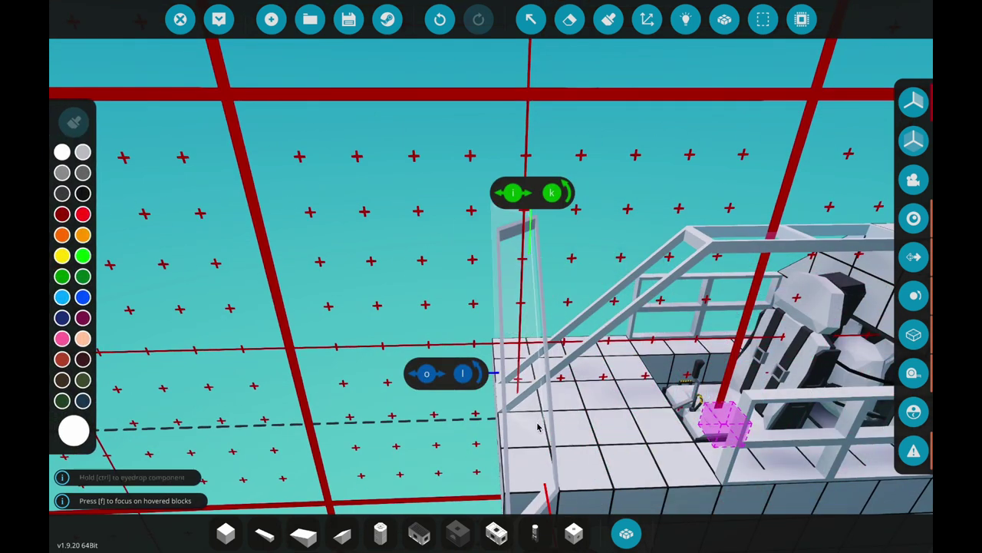
{"action": "key", "text": "o"}
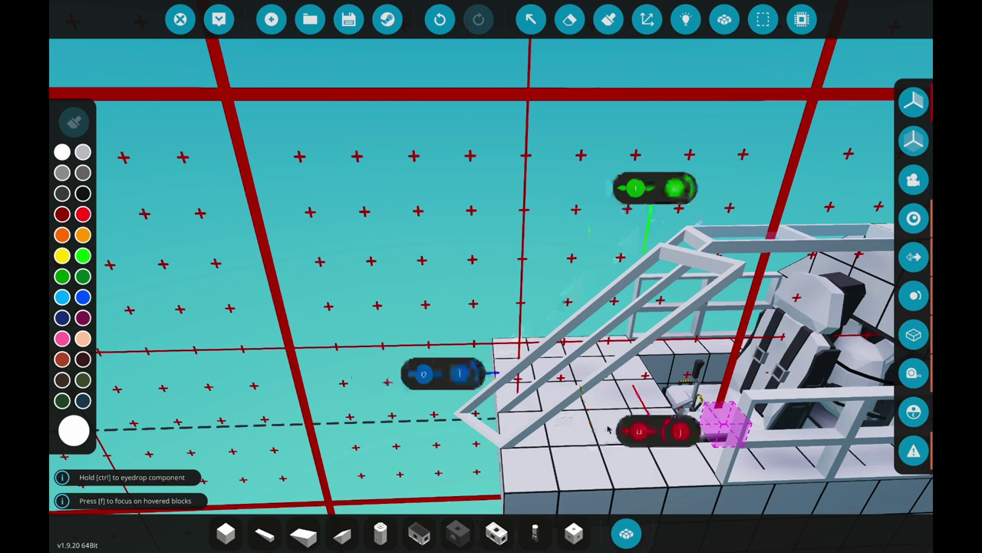
Fit a slanted corner window between the diamond window's outer edge and the side wall, in front of the side panels.
{"action": "key", "text": "q"}
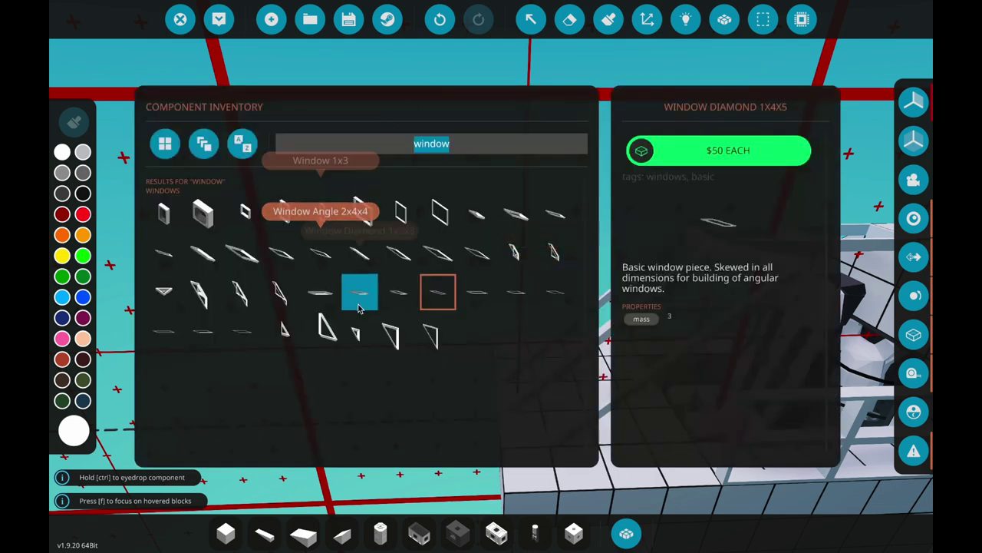
{"action": "left_click", "coordinate": [229, 303]}
{"action": "left_click_drag", "start_coordinate": [658, 475], "coordinate": [410, 352]}
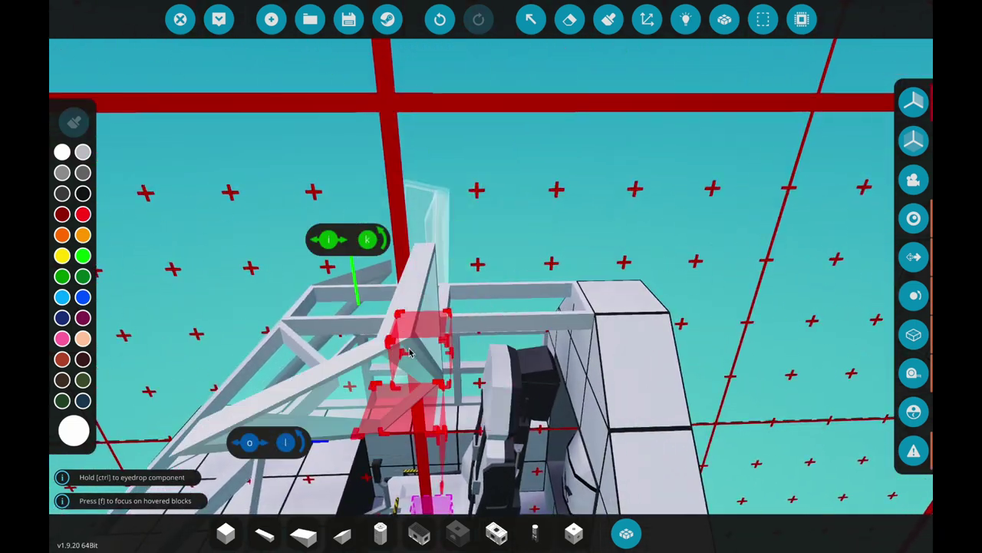
{"action": "scroll", "coordinate": [340, 328], "scroll_direction": "down", "scroll_amount": 3}
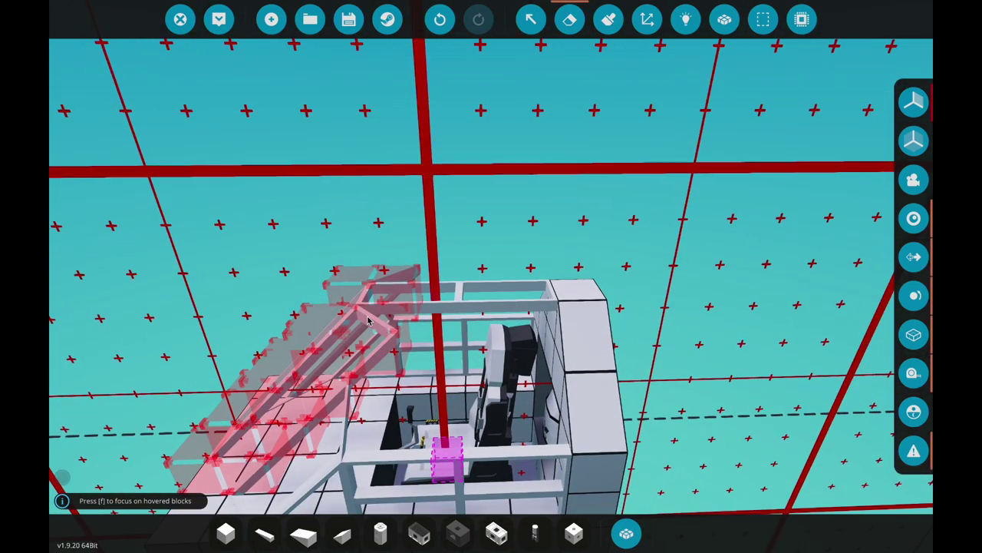
{"action": "scroll", "coordinate": [515, 238], "scroll_direction": "up", "scroll_amount": 3}
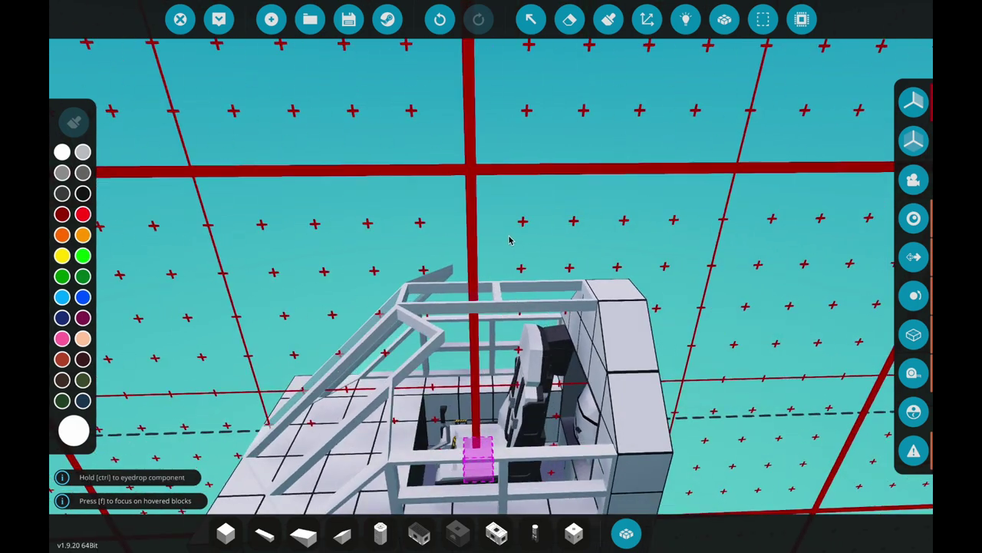
{"action": "scroll", "coordinate": [508, 240], "scroll_direction": "down", "scroll_amount": 5}
{"action": "left_click_drag", "start_coordinate": [508, 240], "coordinate": [626, 133]}
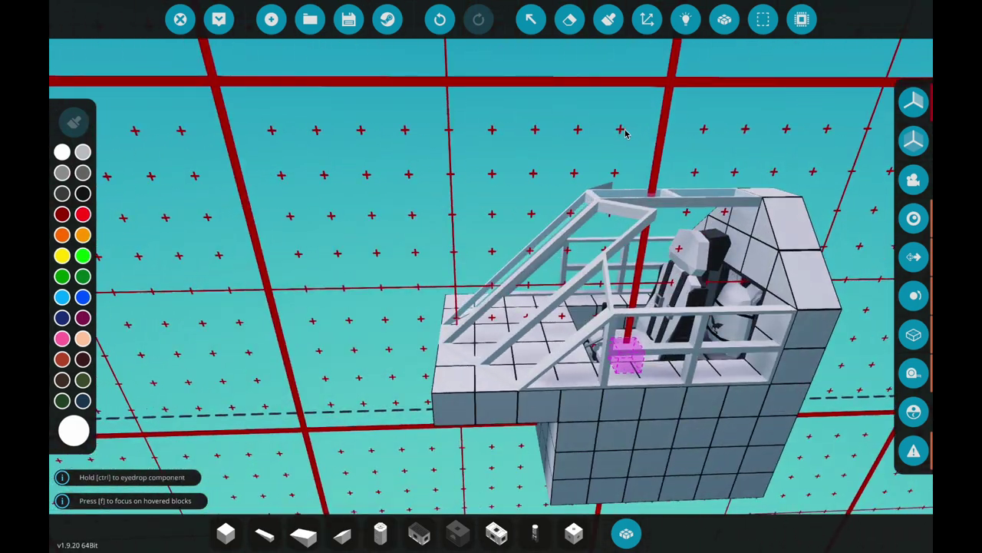
Erase the front side panels and fit a taller slanted corner window along the windscreen's outer side edge.
{"action": "scroll", "coordinate": [650, 188], "scroll_direction": "up", "scroll_amount": 3}
{"action": "left_click_drag", "start_coordinate": [650, 188], "coordinate": [583, 196]}
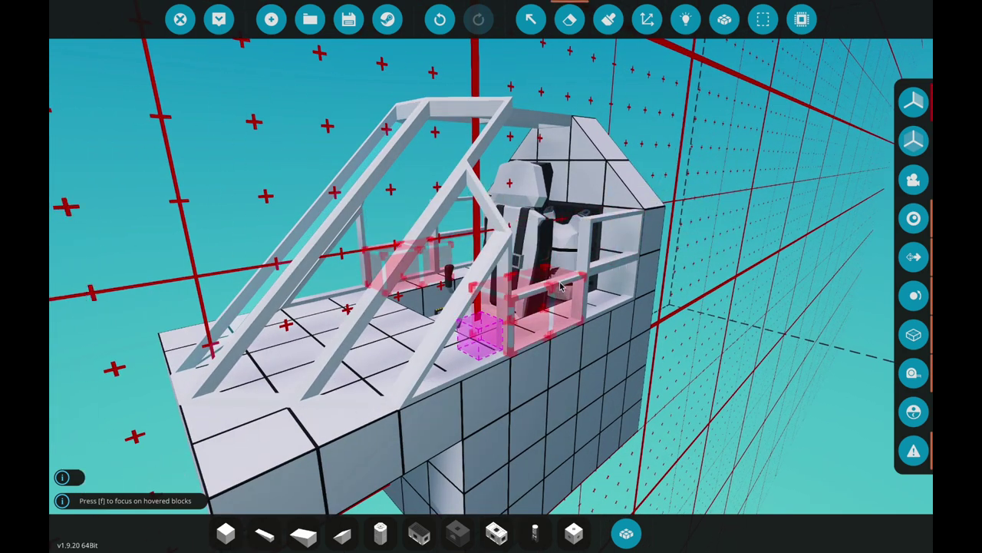
{"action": "key", "text": "q"}
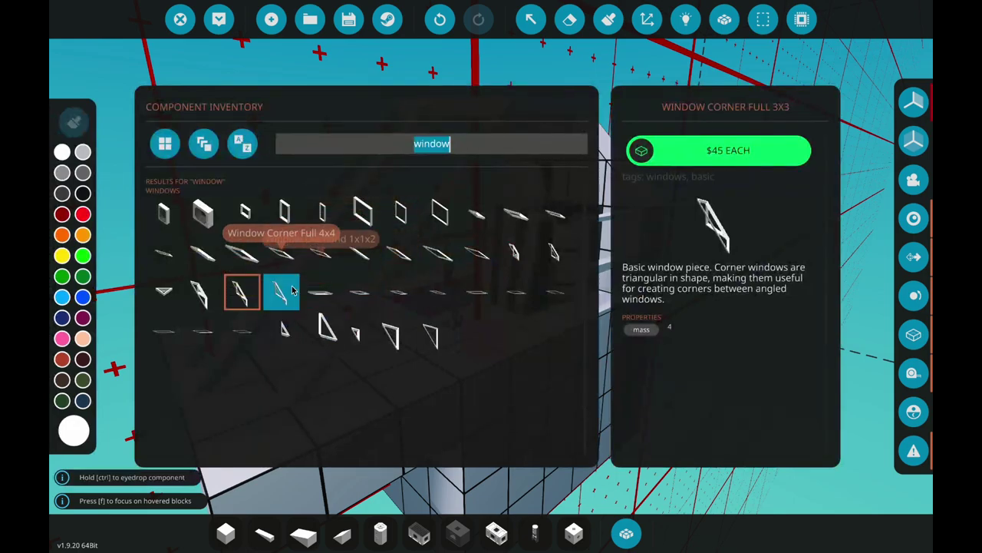
{"action": "left_click", "coordinate": [360, 334]}
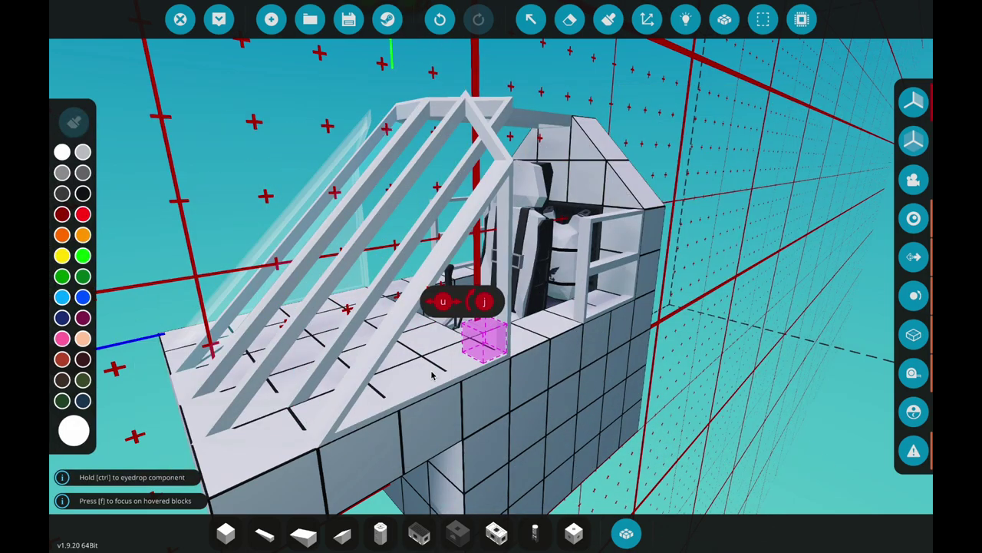
Raise the rear wall's outer shoulders with blocks and cap them with wedges sloping up to the roof.
{"action": "left_click_drag", "start_coordinate": [462, 367], "coordinate": [624, 281]}
{"action": "left_click", "coordinate": [625, 282]}
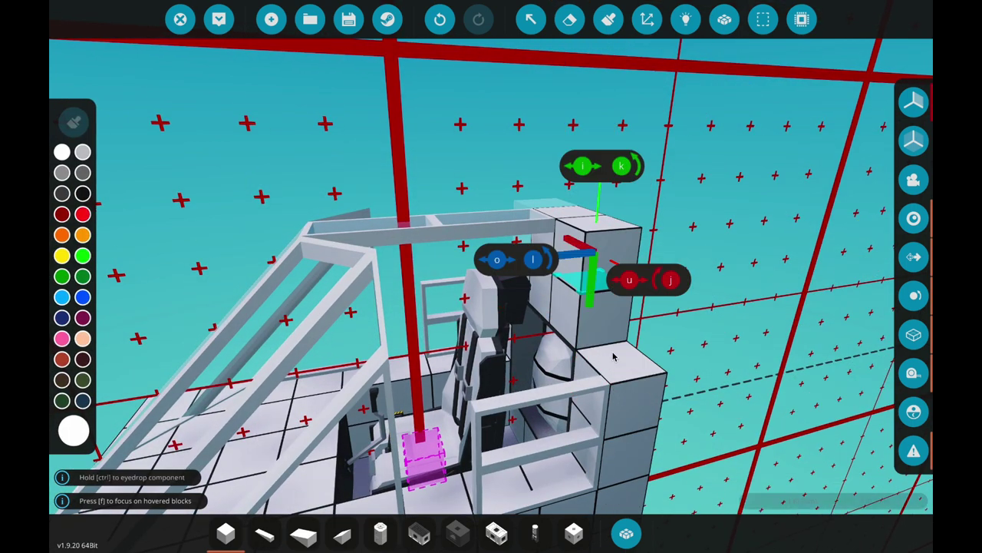
{"action": "left_click", "coordinate": [627, 300], "text": "ctrl"}
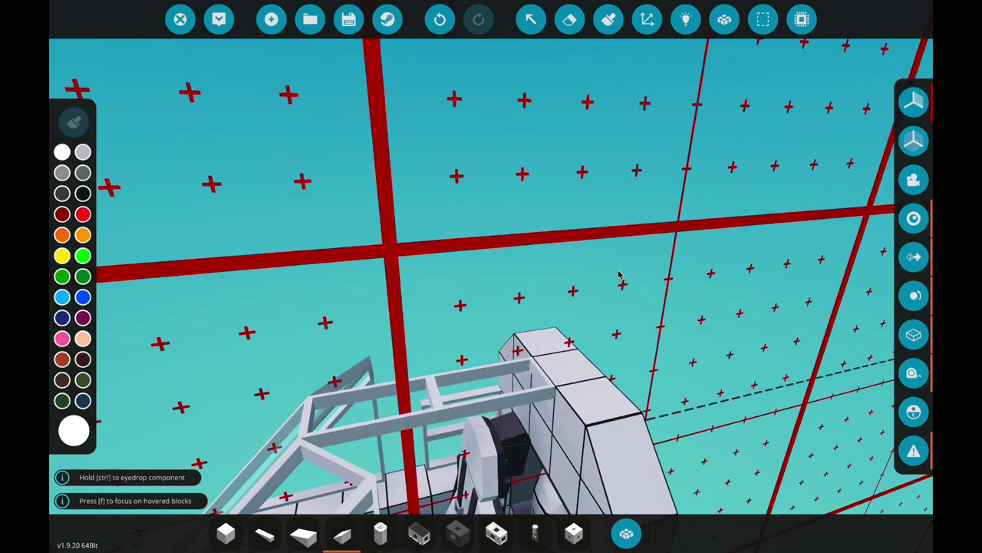
Try small corner and angled windows, such as Window Inverse Pyramid 1x1, where the windscreen meets the roof edge.
{"action": "key", "text": "q"}
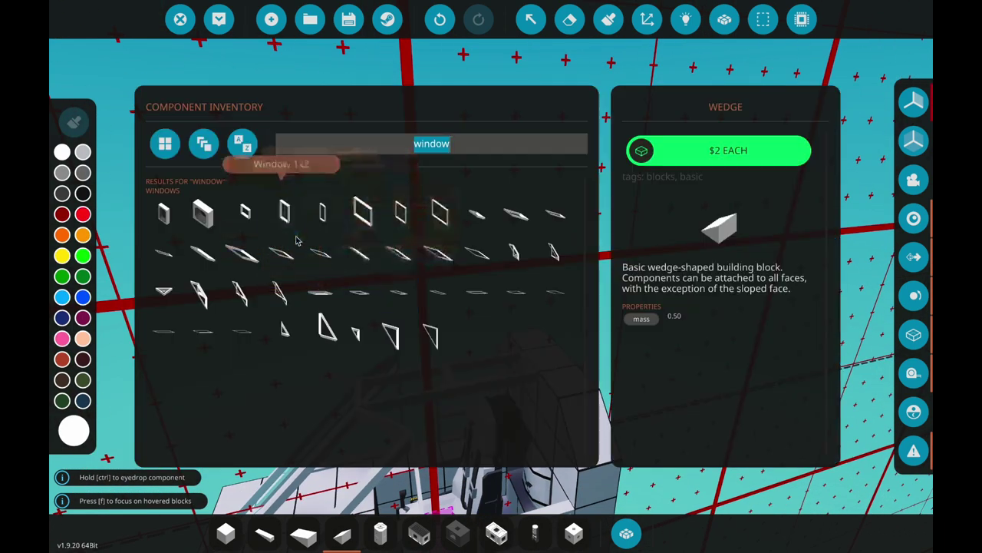
{"action": "left_click", "coordinate": [283, 330]}
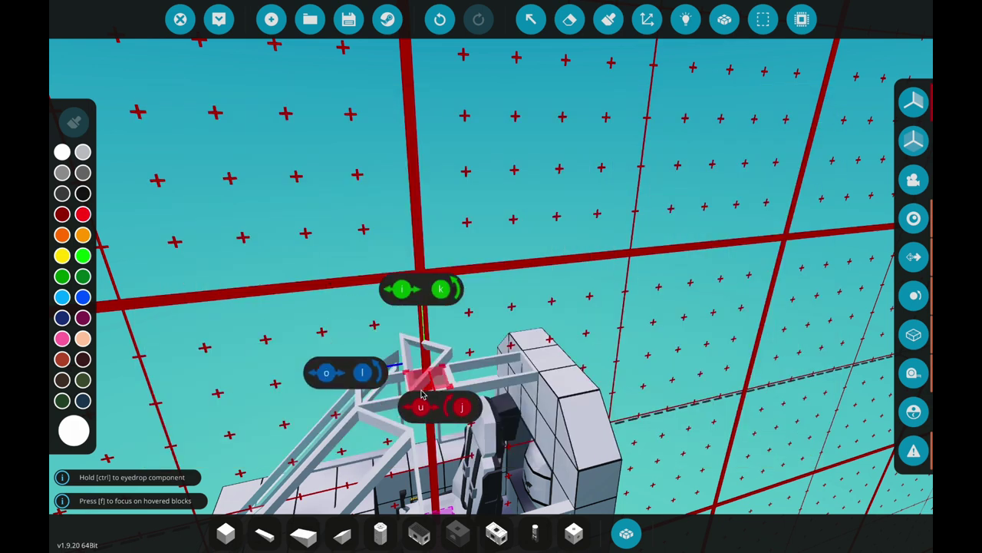
{"action": "key", "text": "q"}
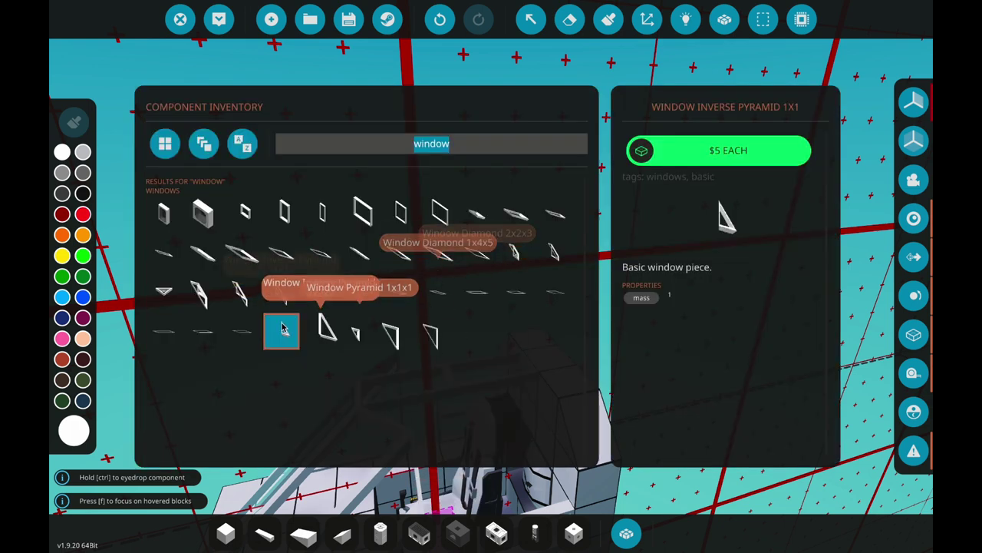
{"action": "left_click", "coordinate": [166, 291]}
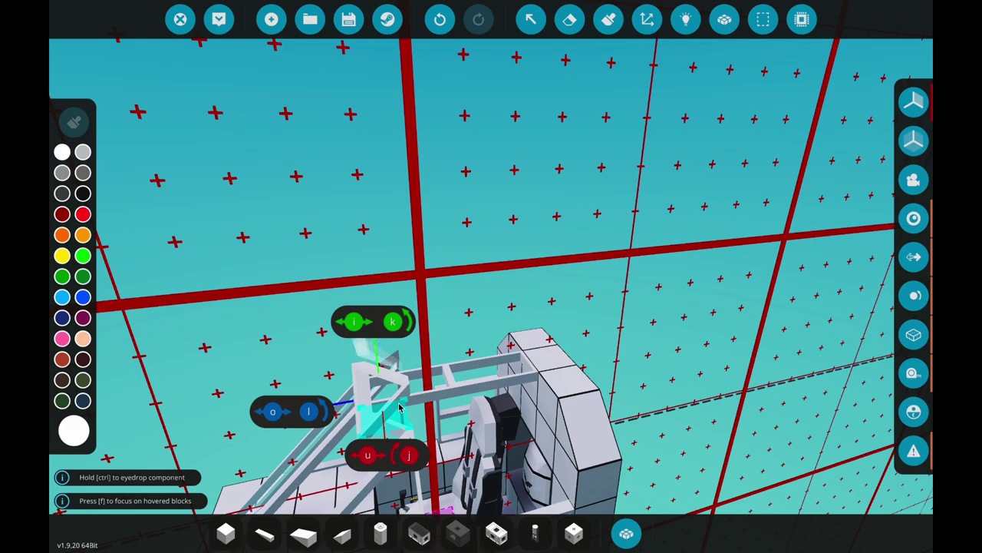
{"action": "left_click_drag", "start_coordinate": [399, 408], "coordinate": [399, 407]}
{"action": "key", "text": "q"}
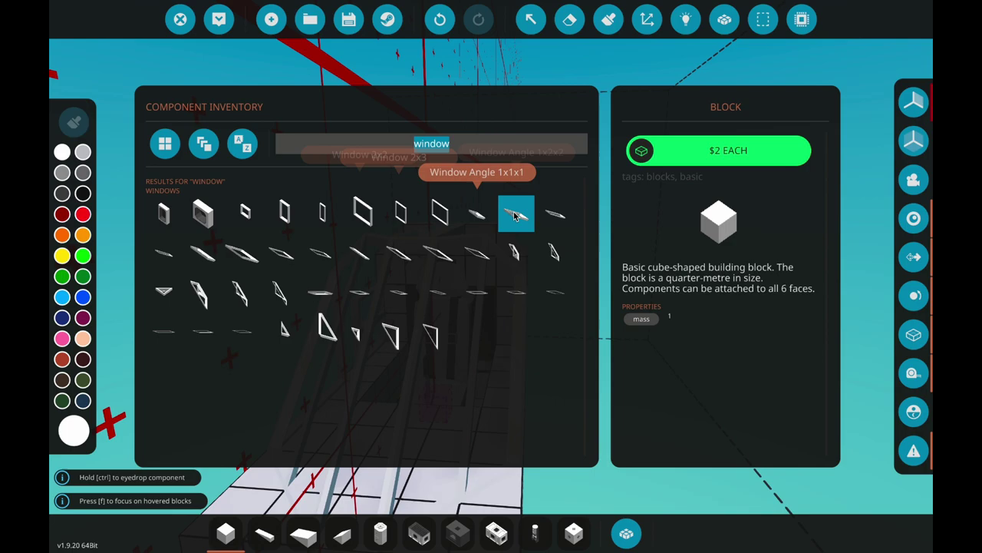
{"action": "left_click", "coordinate": [540, 223]}
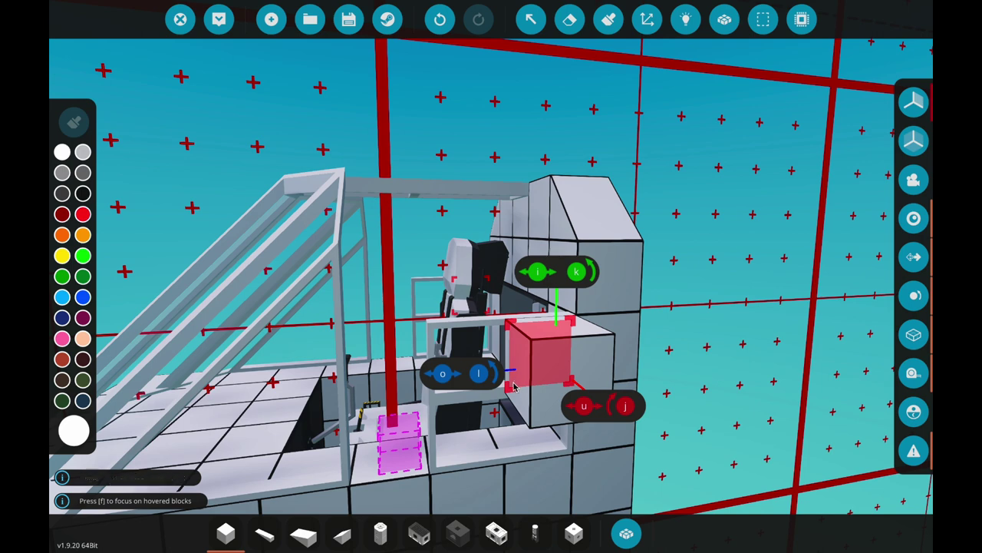
Replace the 1x2 side panels with three stacked rows of horizontal Window 1x3 panels between the corner window and the rear wall.
{"action": "key", "text": "q"}
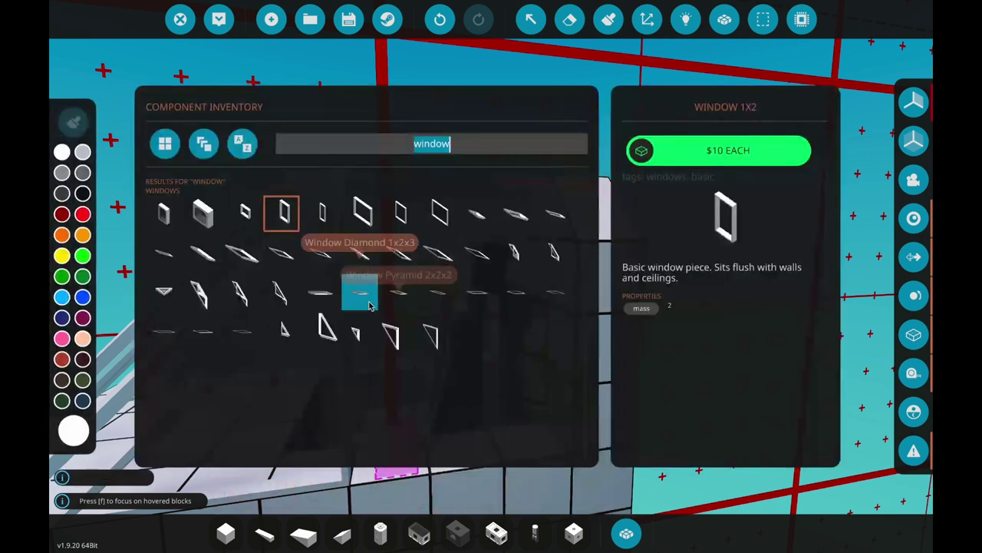
{"action": "left_click", "coordinate": [325, 225]}
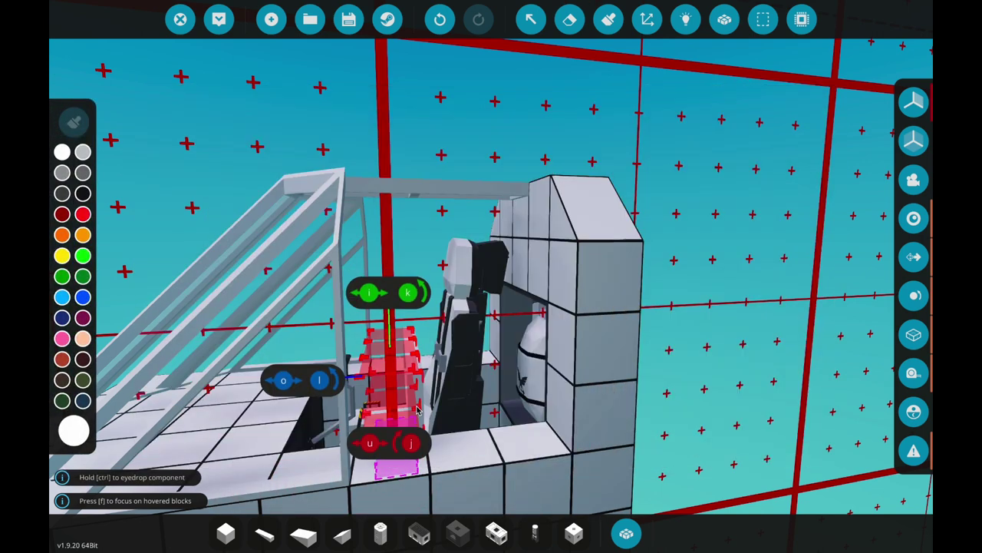
{"action": "left_click", "coordinate": [476, 454]}
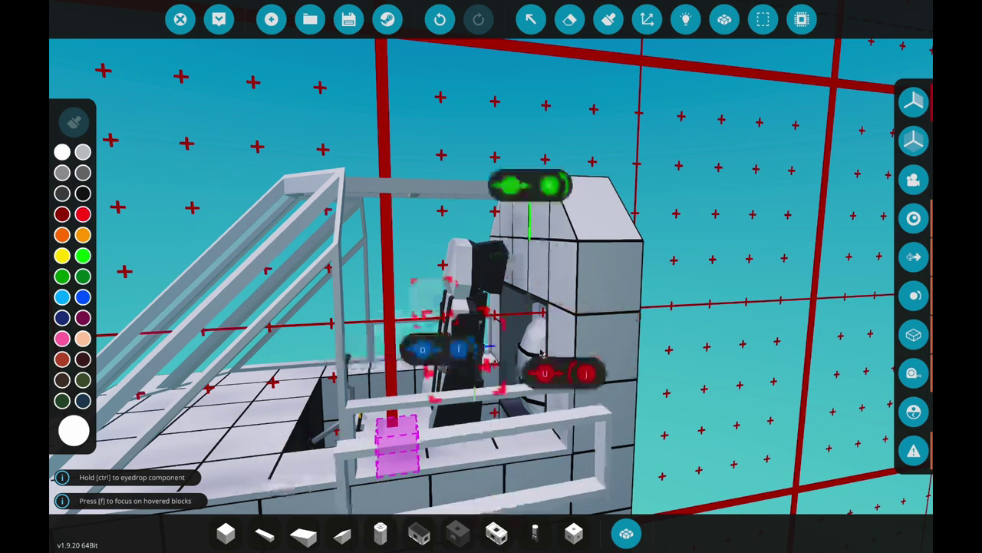
{"action": "key", "text": "w"}
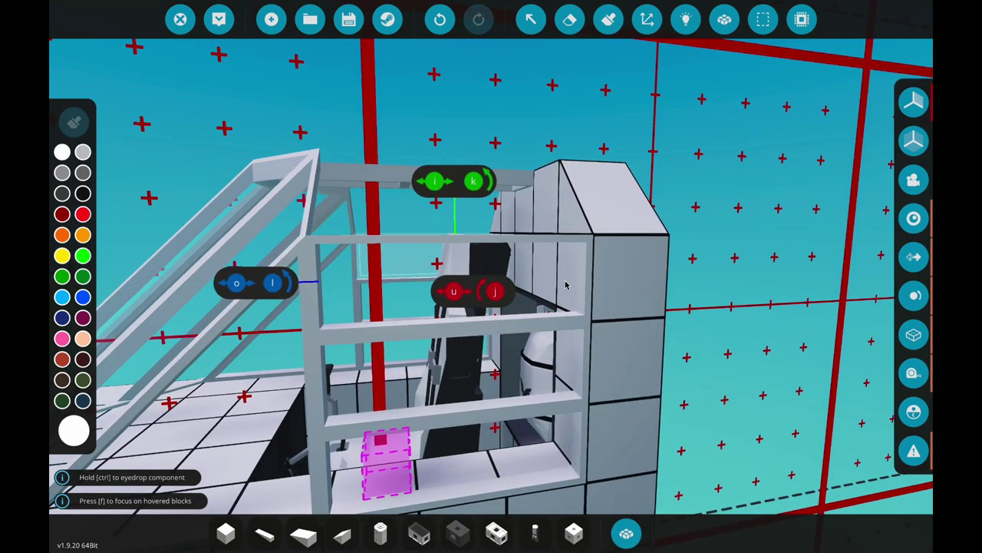
Compare Window Angle sizes and fit an angled window along the slope between the side windows and the roof.
{"action": "key", "text": "q"}
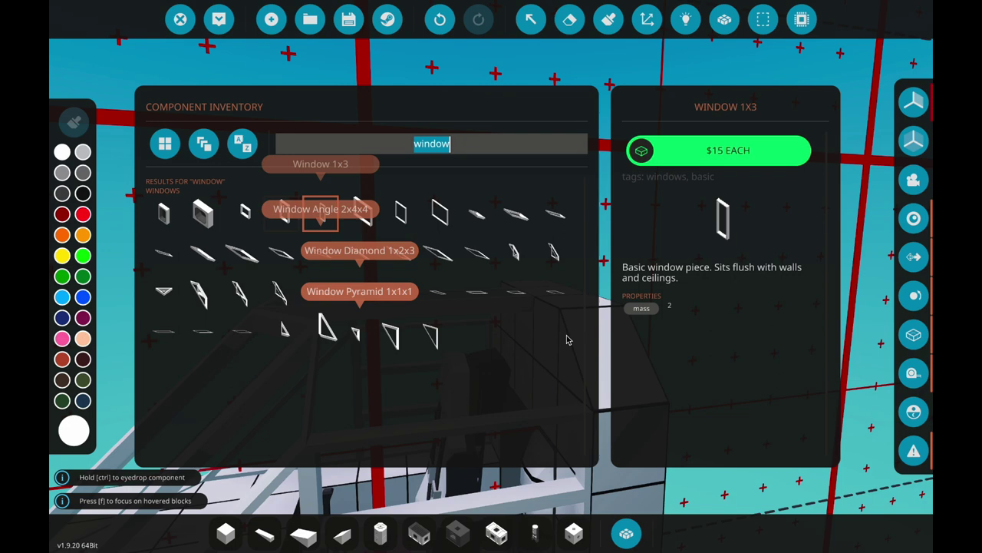
{"action": "left_click", "coordinate": [476, 215]}
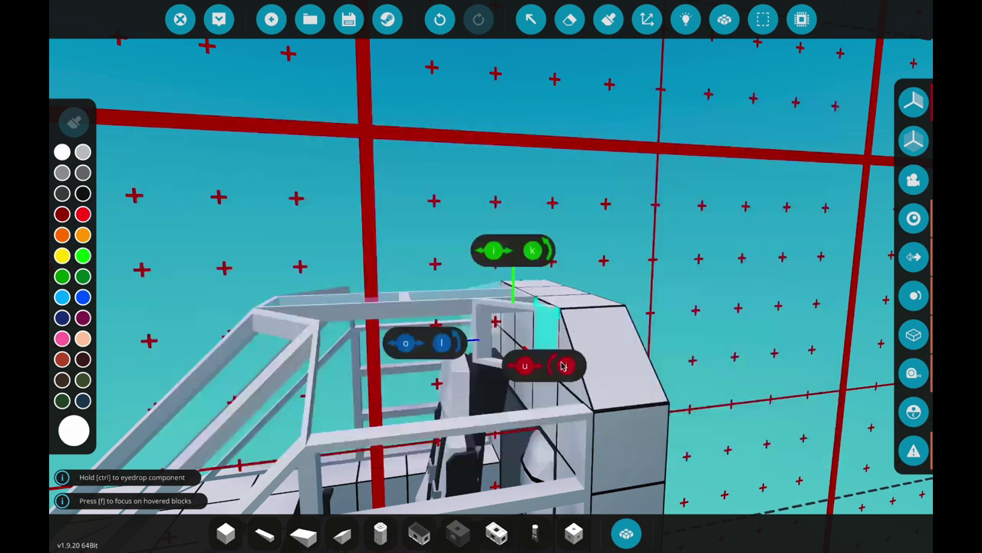
{"action": "key", "text": "q"}
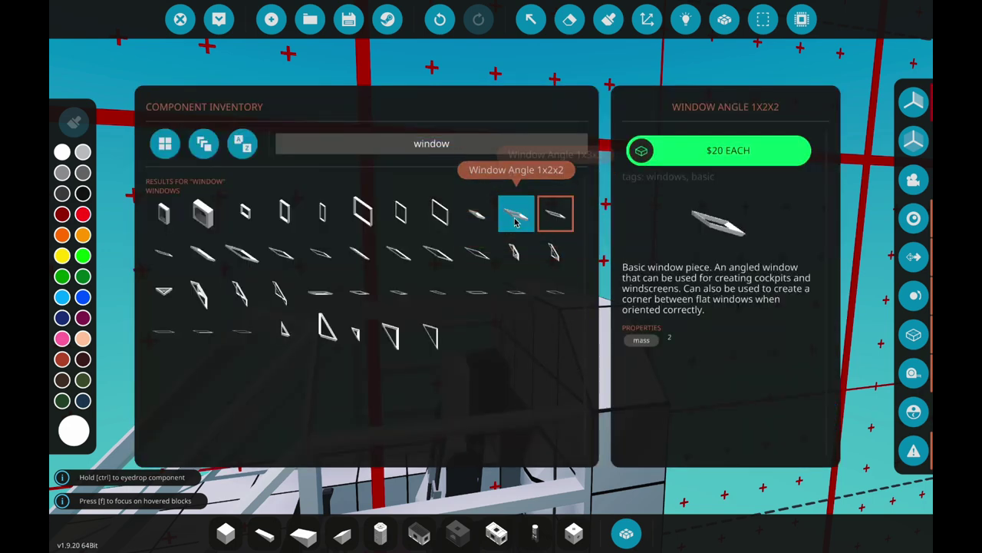
{"action": "left_click", "coordinate": [516, 221]}
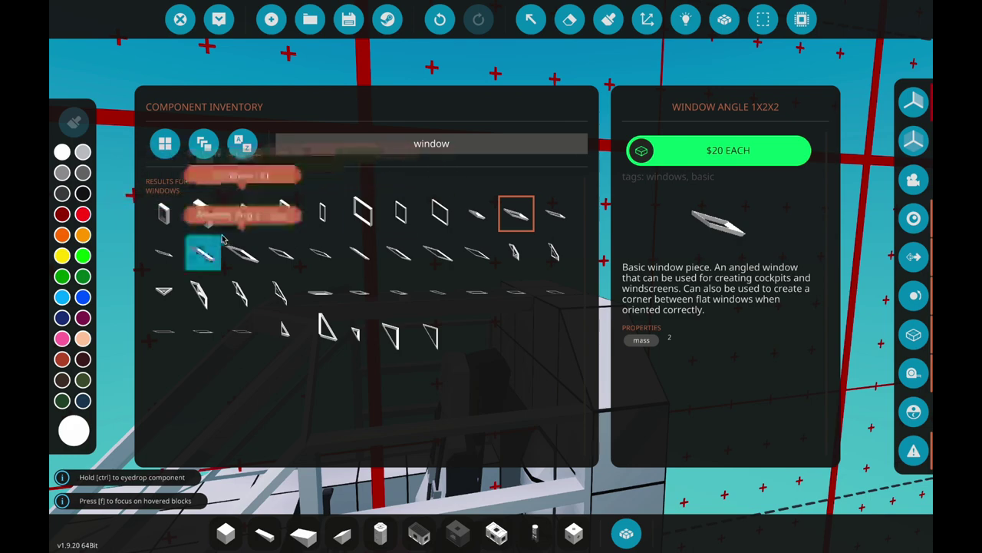
{"action": "left_click", "coordinate": [324, 252]}
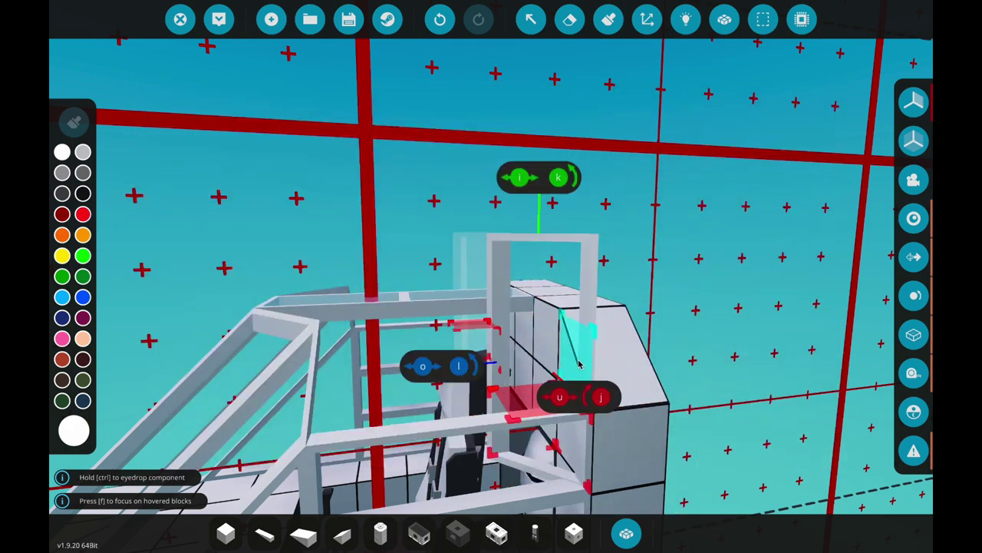
{"action": "key", "text": "s"}
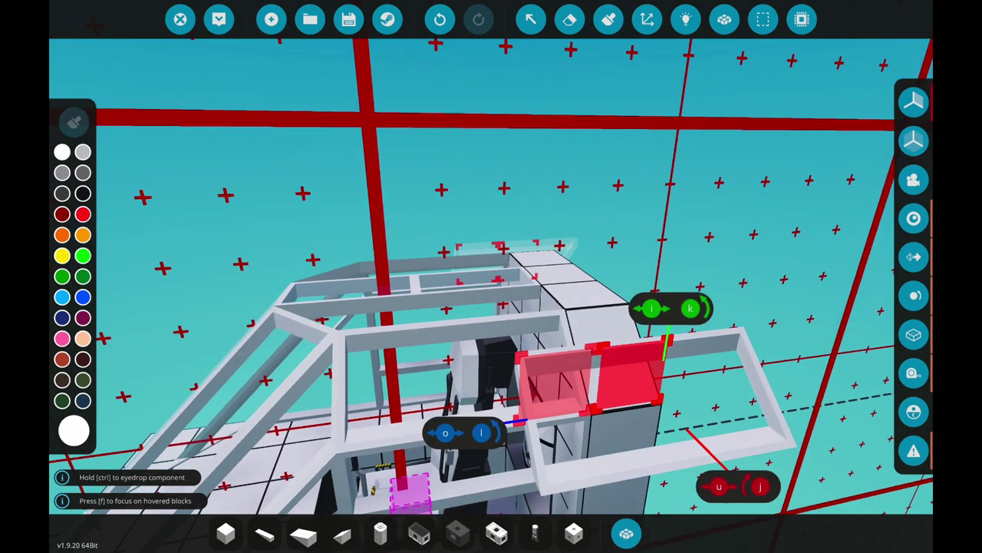
{"action": "key", "text": "s"}
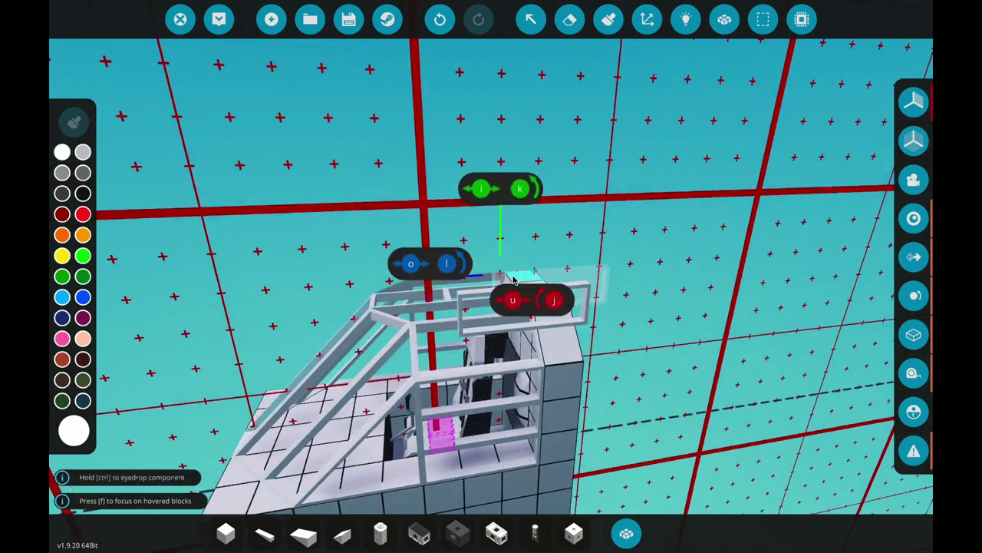
Rotate a window panel to lie flat and fill the open roof strip between the windscreen and the rear wall.
{"action": "key", "text": "s"}
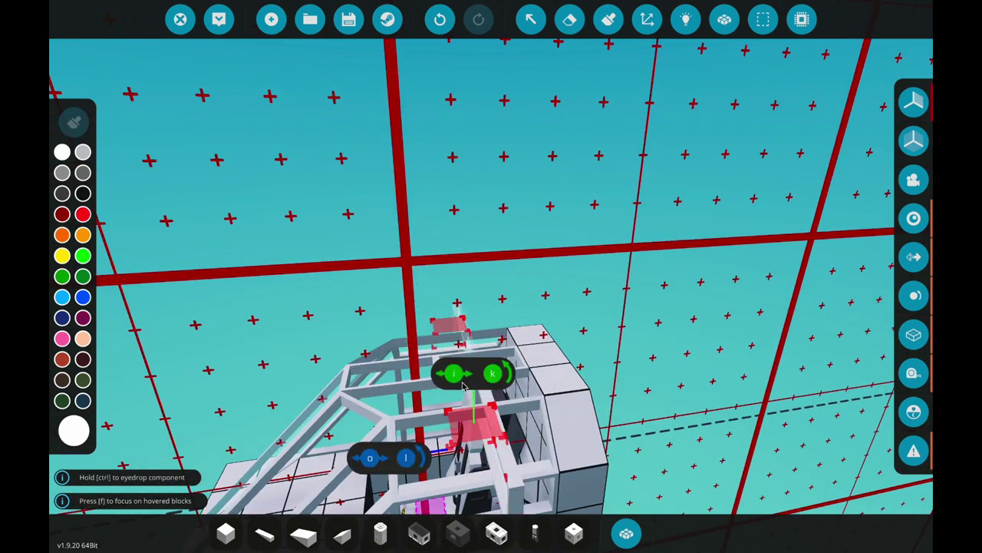
{"action": "key", "text": "k"}
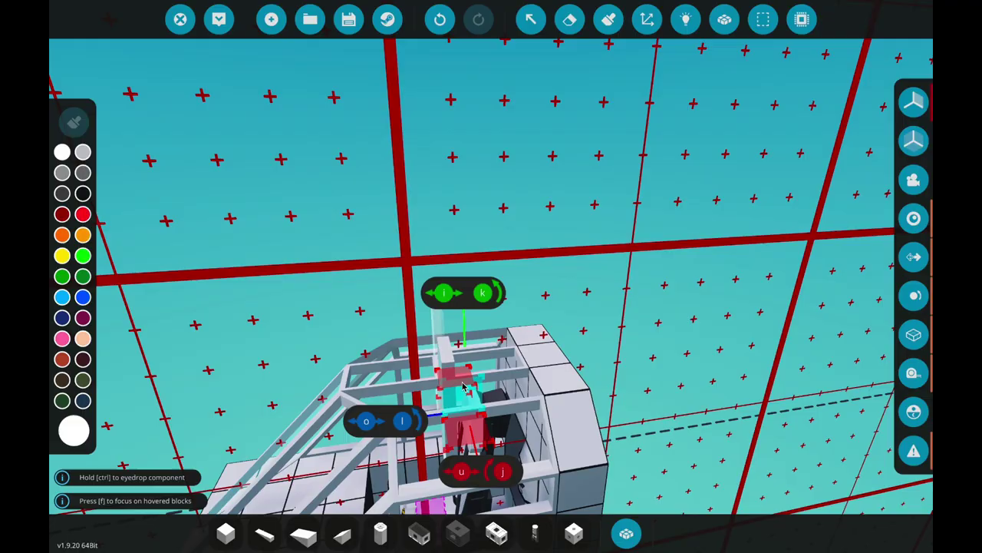
{"action": "scroll", "coordinate": [463, 386], "scroll_direction": "down", "scroll_amount": 6}
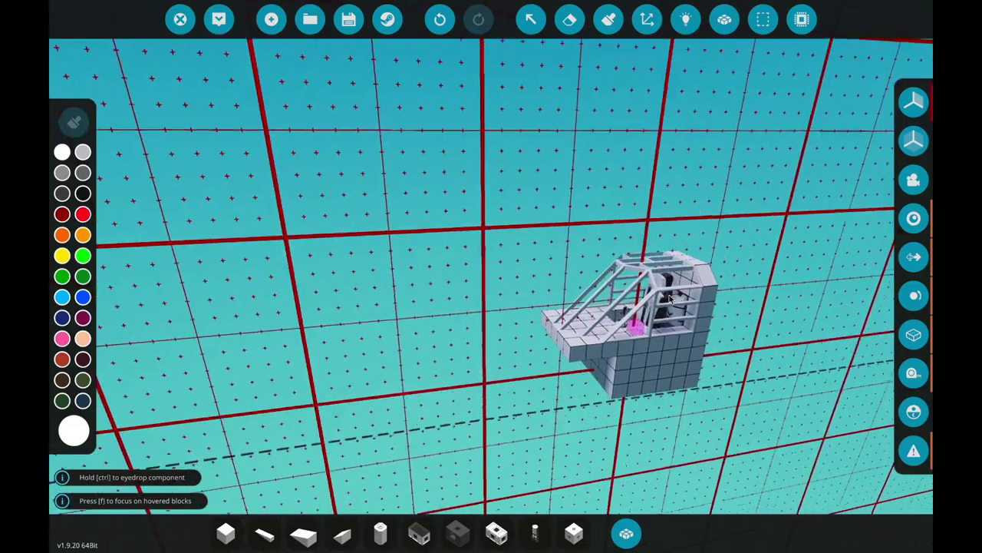
Paint the frames of all cockpit windows black, including the side, roof, corner and windscreen pieces.
{"action": "key", "text": "f"}
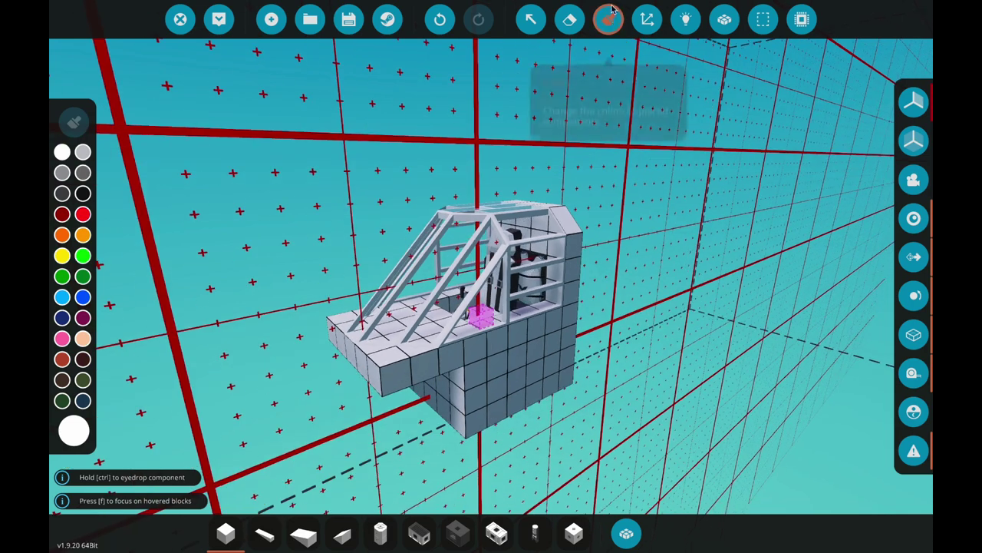
{"action": "left_click", "coordinate": [608, 19]}
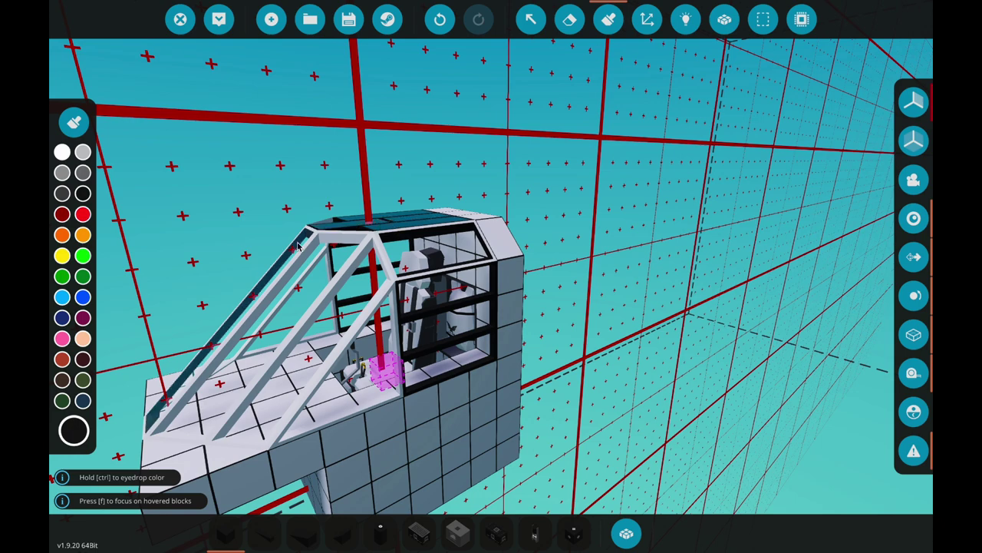
{"action": "left_click", "coordinate": [354, 262]}
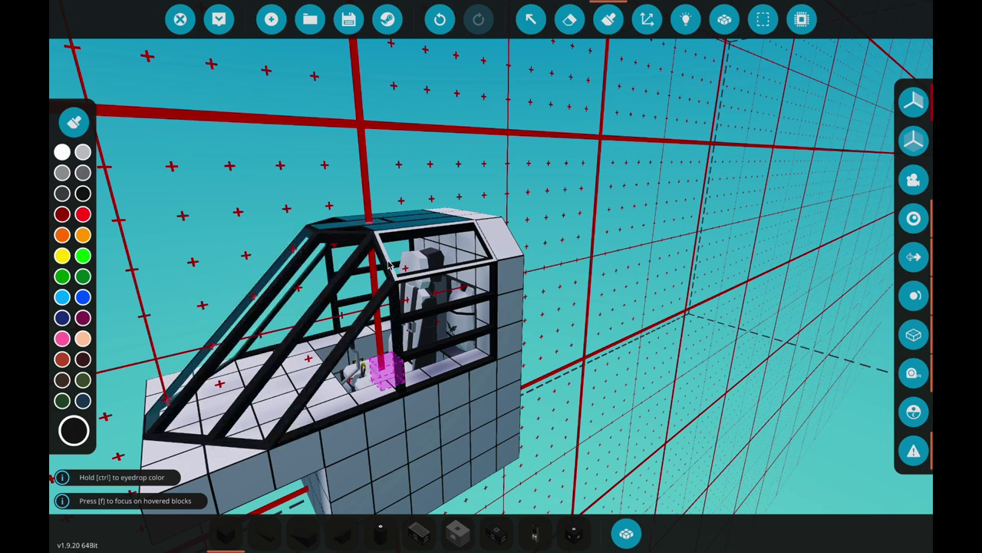
{"action": "scroll", "coordinate": [389, 264], "scroll_direction": "down", "scroll_amount": 5}
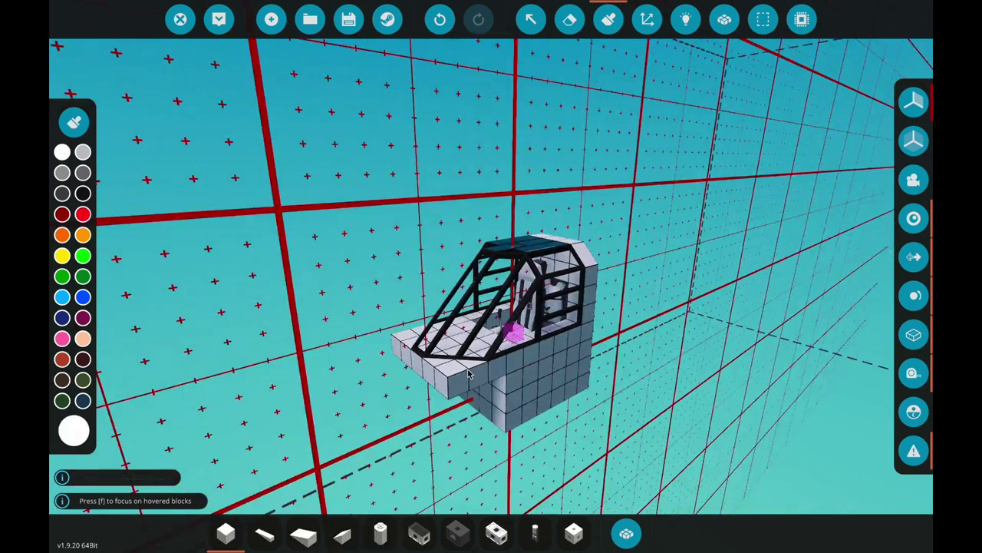
Extend the lower hull's side walls forward beneath the nose with blocks, and undo the last block placement.
{"action": "key", "text": "1"}
{"action": "key", "text": "f"}
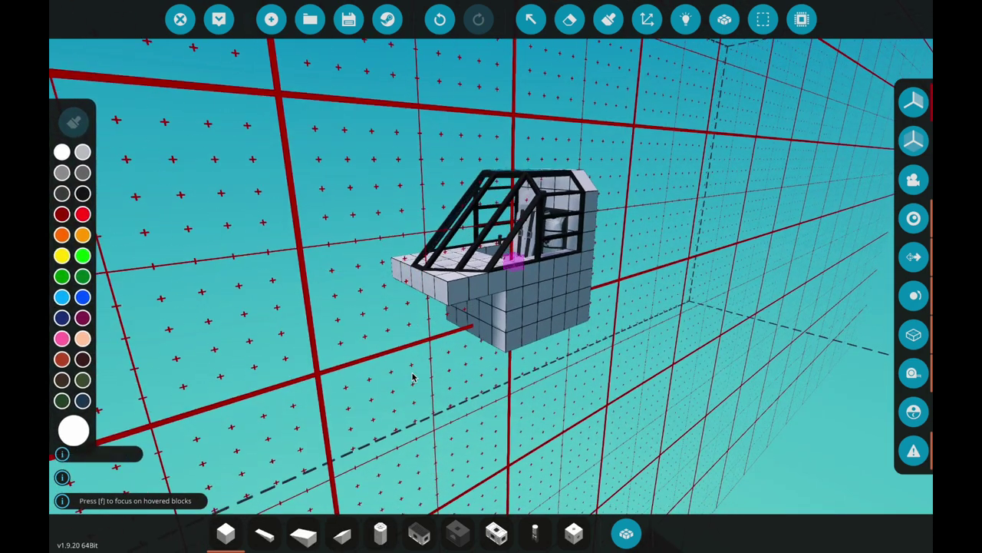
{"action": "left_click", "coordinate": [425, 256]}
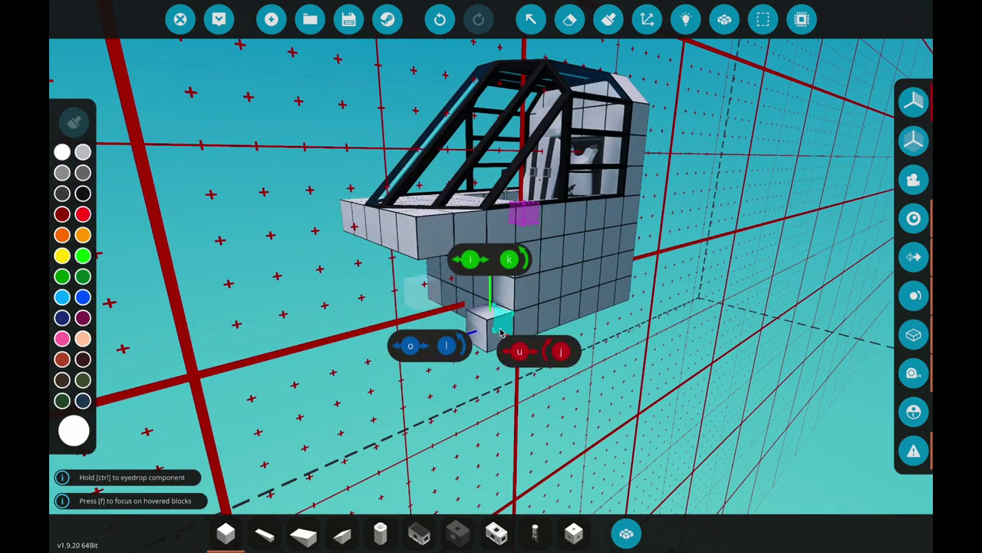
{"action": "left_click_drag", "start_coordinate": [453, 253], "coordinate": [524, 219]}
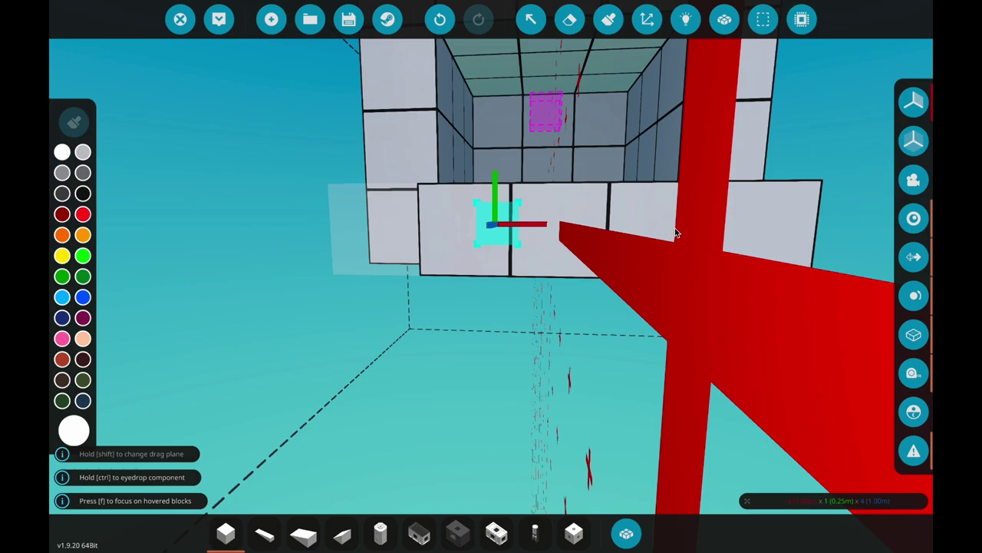
{"action": "left_click_drag", "start_coordinate": [676, 233], "coordinate": [564, 194]}
{"action": "left_click", "coordinate": [440, 20]}
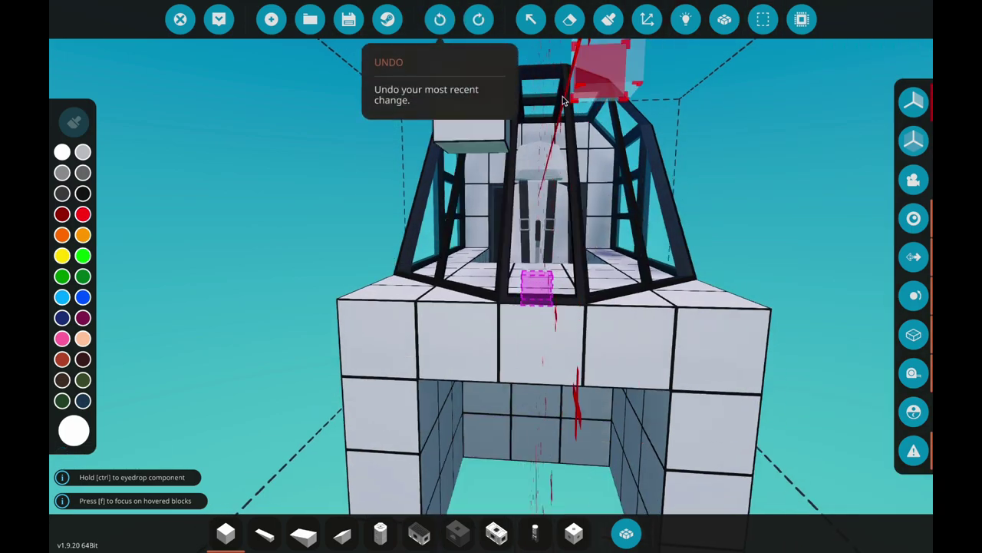
Erase surplus blocks along the underside of the hull beneath the nose.
{"action": "left_click_drag", "start_coordinate": [564, 100], "coordinate": [622, 158]}
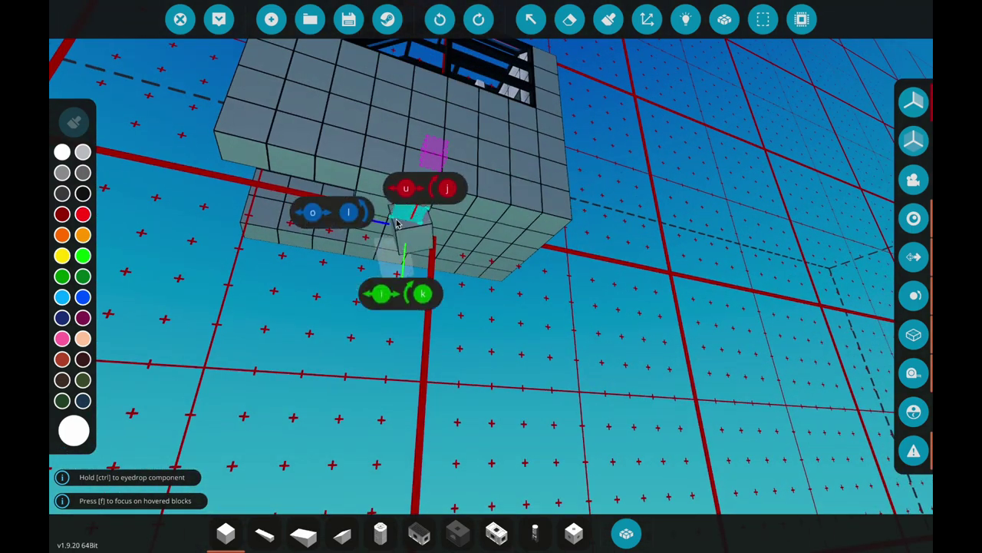
{"action": "left_click_drag", "start_coordinate": [396, 223], "coordinate": [486, 147]}
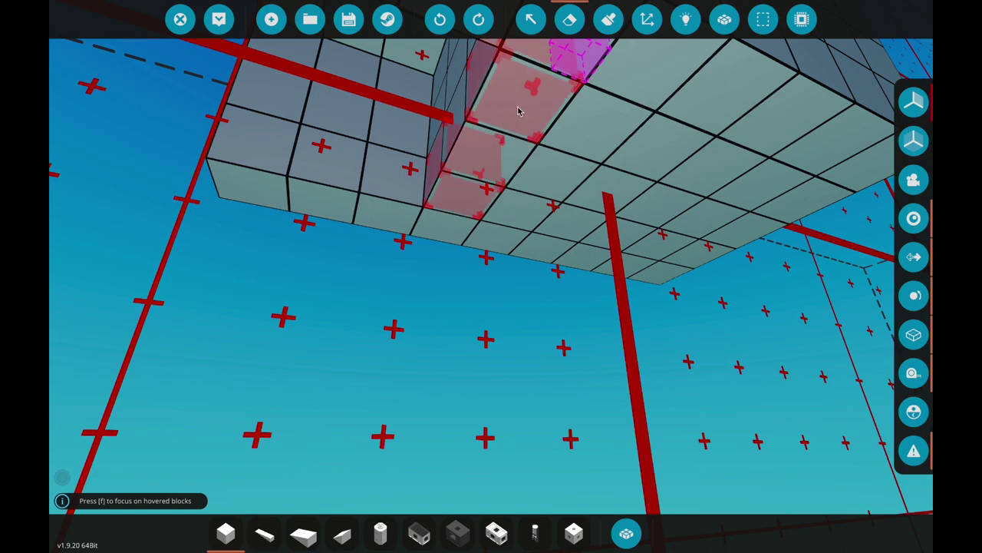
{"action": "mouse_move", "coordinate": [518, 111]}
{"action": "left_mouse_down"}
{"action": "mouse_move", "coordinate": [729, 245]}
{"action": "mouse_move", "coordinate": [552, 370]}
{"action": "mouse_move", "coordinate": [491, 338]}
{"action": "mouse_move", "coordinate": [591, 217]}
{"action": "mouse_move", "coordinate": [574, 298]}
{"action": "left_mouse_up"}
{"action": "key", "text": "p"}
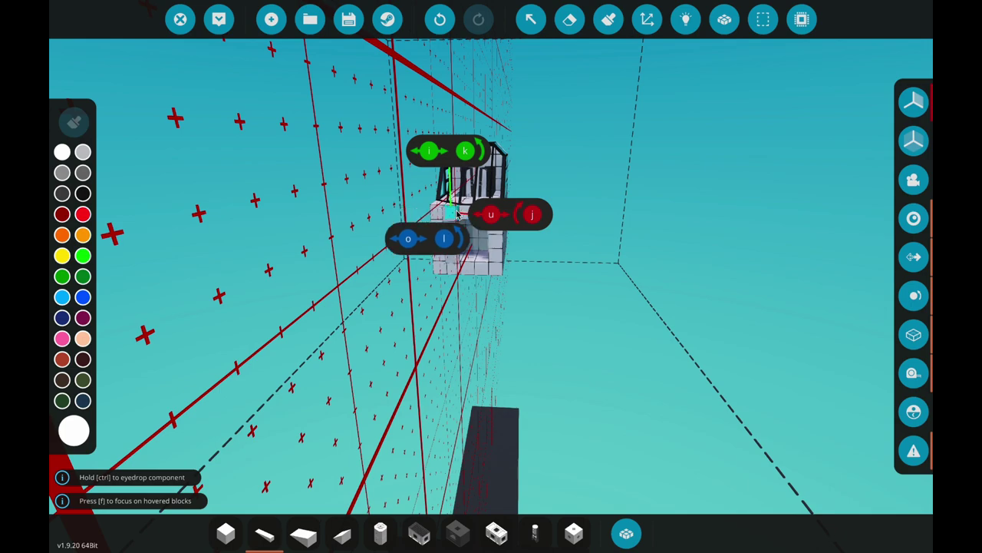
Slope the top, sides and bottom of the open nose inward with Wedge 1x4 blocks.
{"action": "scroll", "coordinate": [485, 214], "scroll_direction": "up", "scroll_amount": 5}
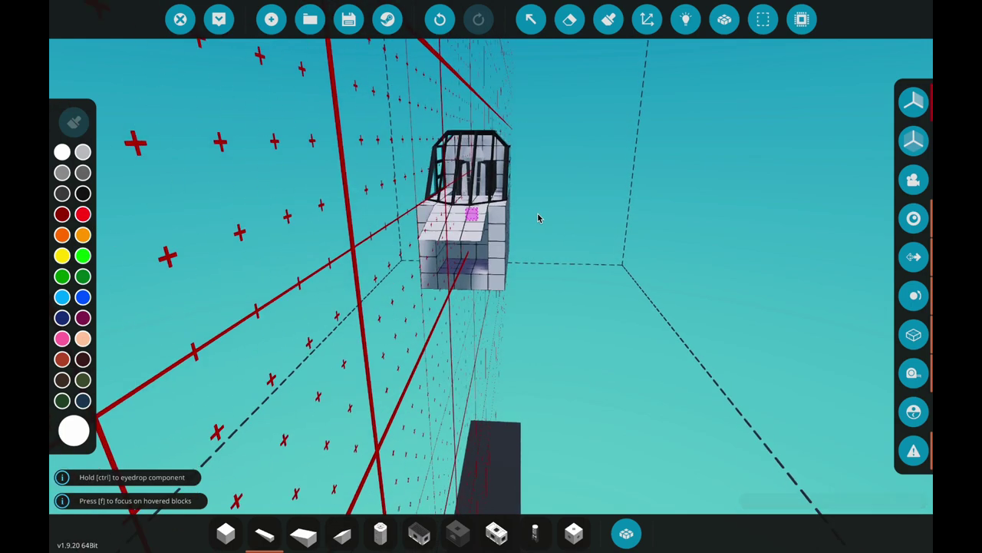
{"action": "key", "text": "l"}
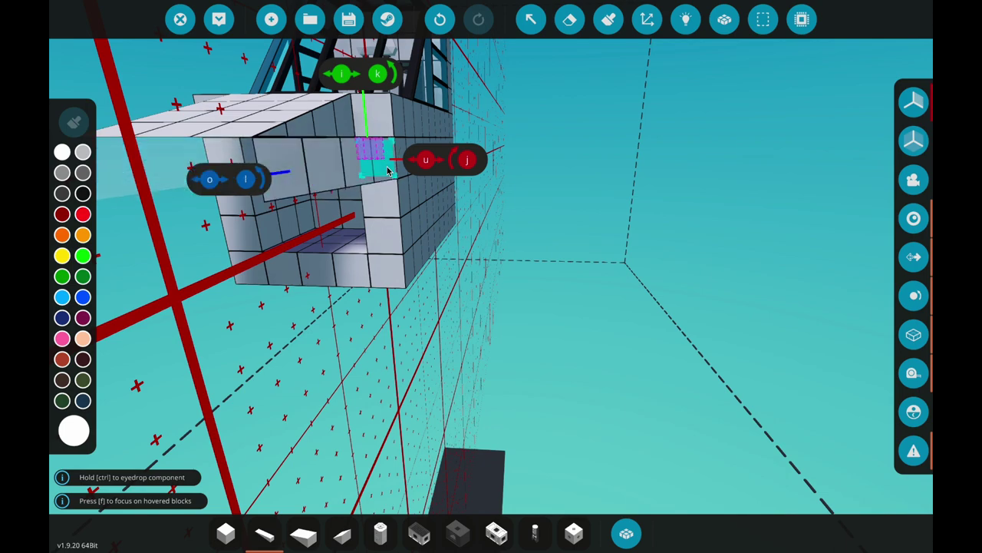
{"action": "key", "text": "q"}
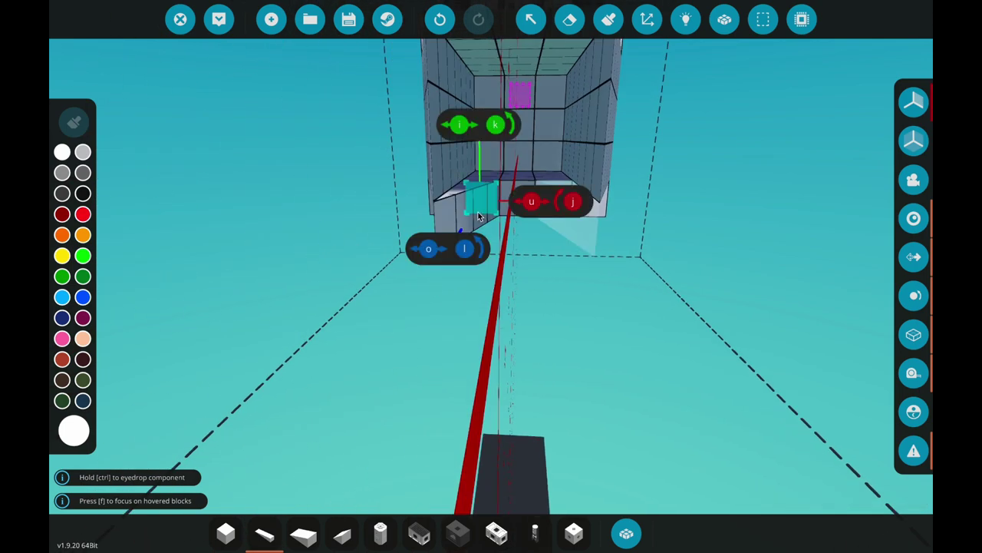
Erase the front blocks along the lowest row of the hull's sides.
{"action": "key", "text": "x"}
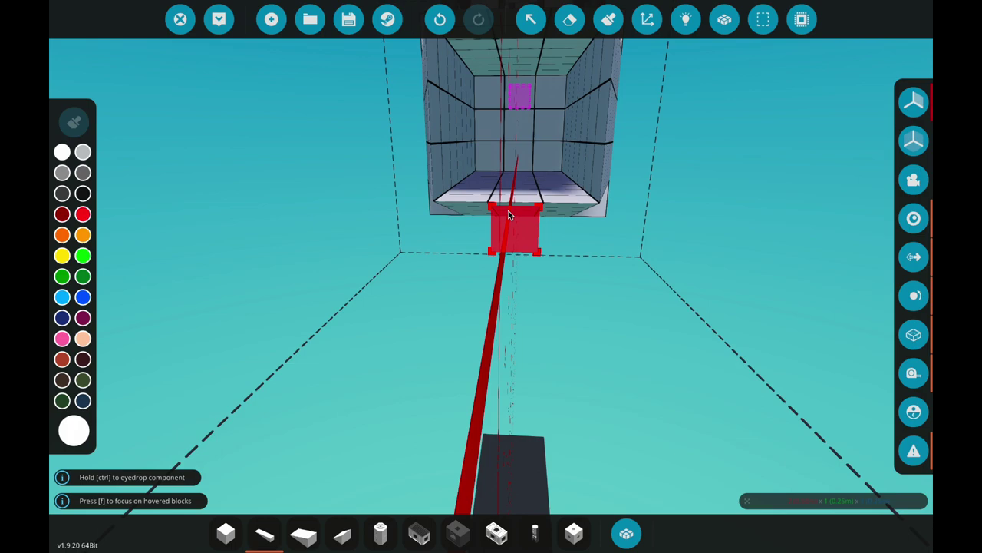
{"action": "left_click_drag", "start_coordinate": [397, 369], "coordinate": [420, 323]}
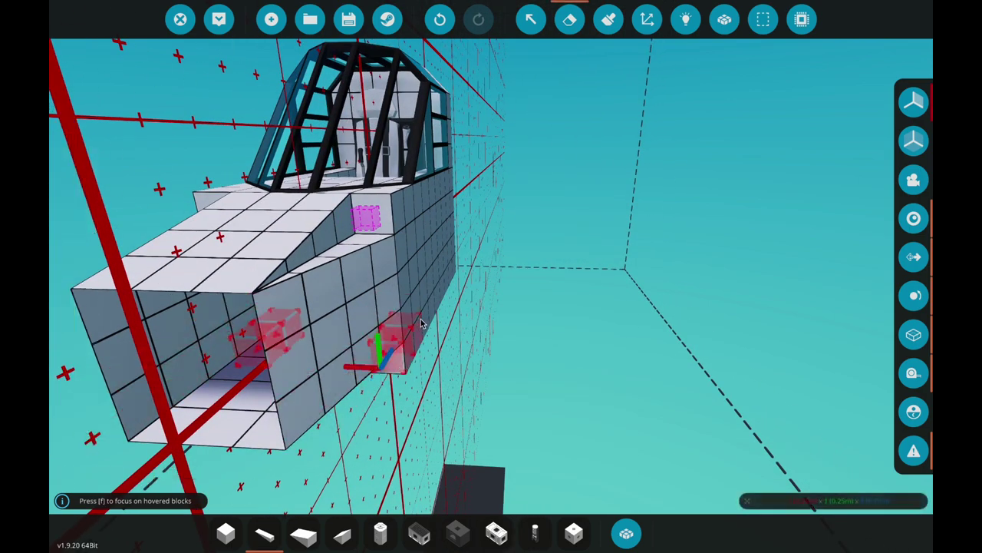
{"action": "key", "text": "w"}
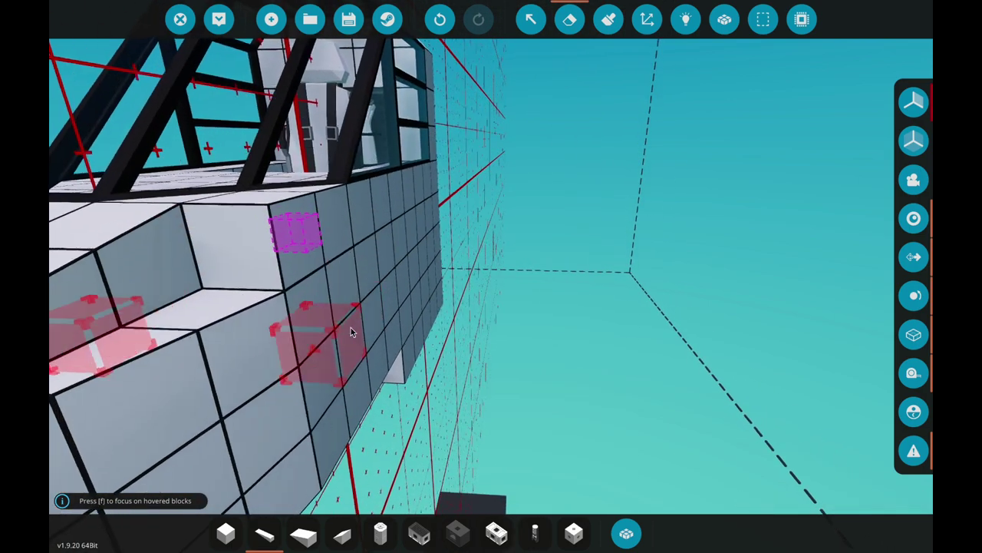
{"action": "key", "text": "s"}
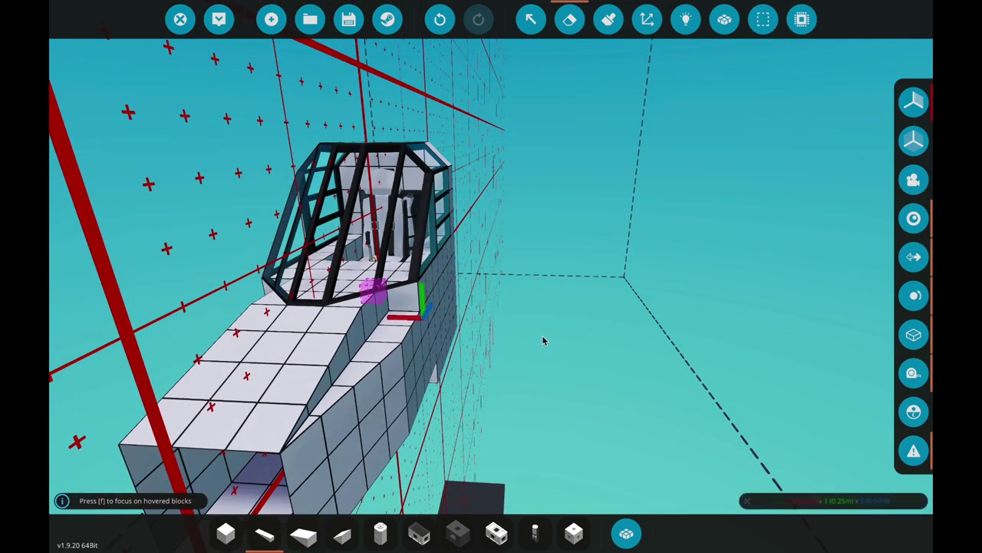
Search the components for "py" and fill the upper corner gaps between the sloped nose and hull sides with inverse pyramid blocks.
{"action": "key", "text": "q"}
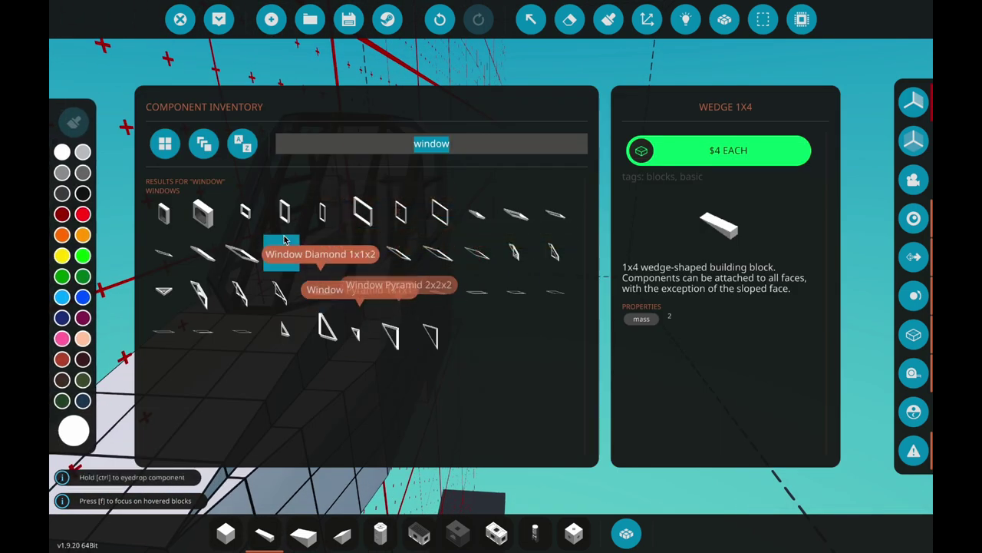
{"action": "type", "text": "py"}
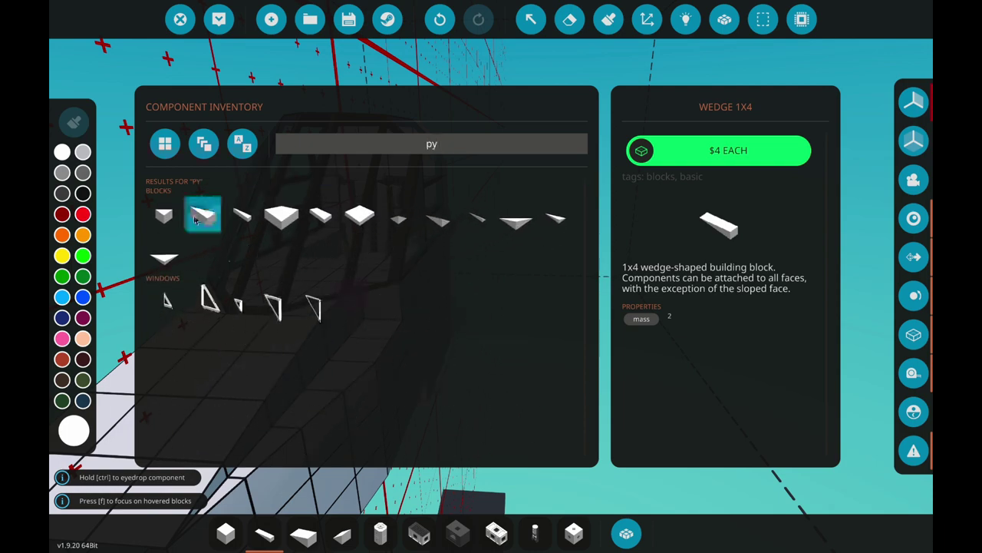
{"action": "left_click", "coordinate": [196, 221]}
{"action": "key", "text": "u"}
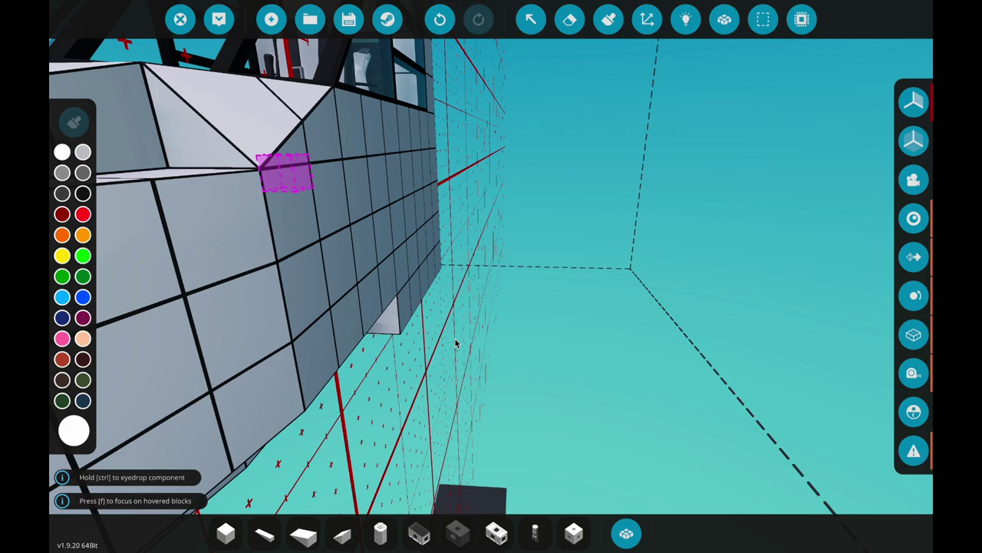
Fill the hull's lower front corners with Inverse Pyramid 1x4 and Pyramid 1x4 blocks.
{"action": "key", "text": "q"}
{"action": "left_click", "coordinate": [242, 213]}
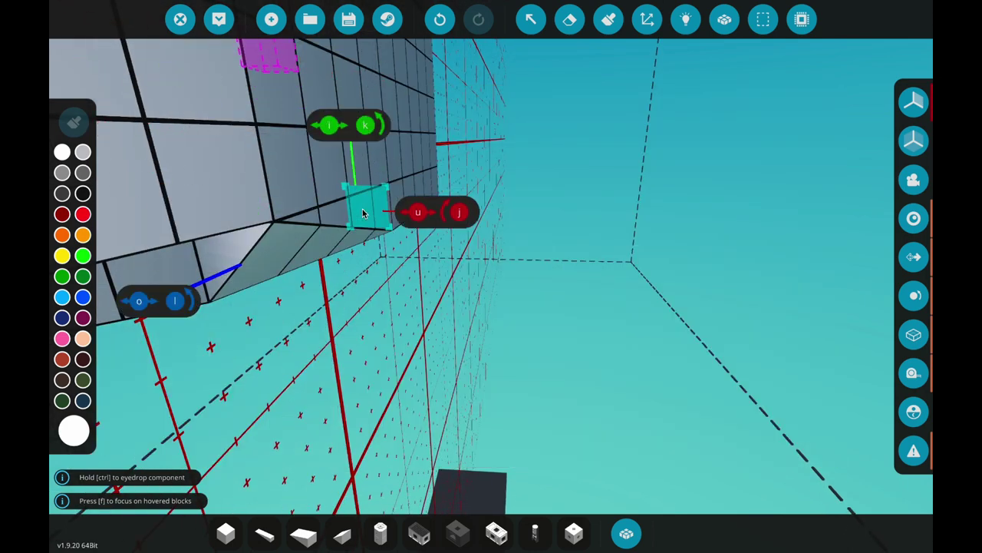
{"action": "key", "text": "q"}
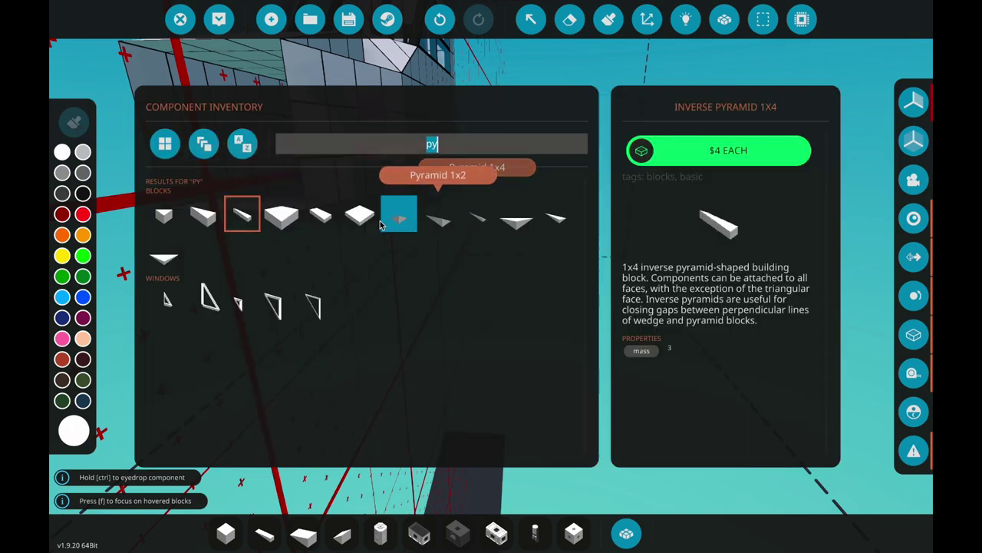
{"action": "left_click", "coordinate": [477, 220]}
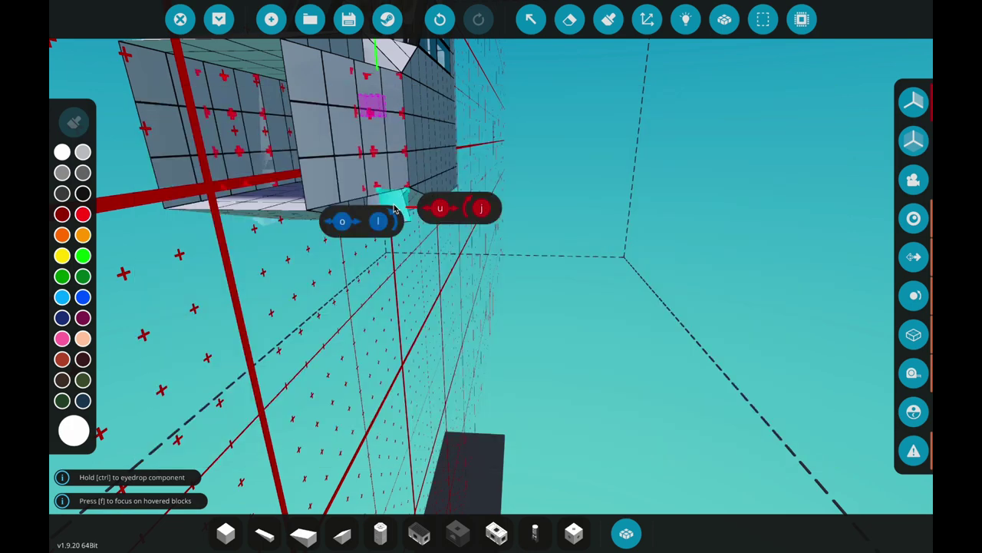
{"action": "left_click_drag", "start_coordinate": [393, 209], "coordinate": [423, 219]}
Taper the nose tip further with Wedge 1x2 blocks and close its corners with Pyramid 1x2 blocks.
{"action": "left_click", "coordinate": [288, 328]}
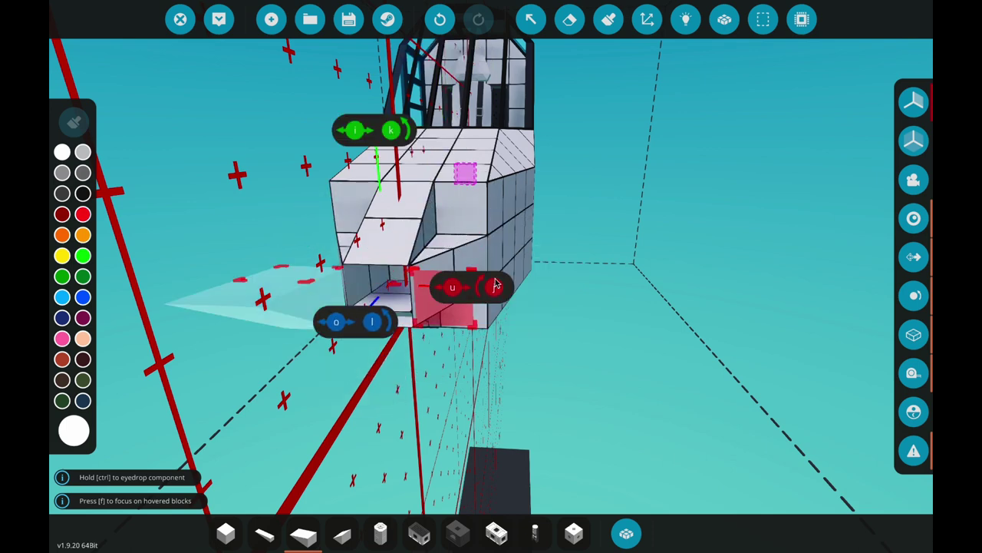
{"action": "key", "text": "q"}
{"action": "key", "text": "q"}
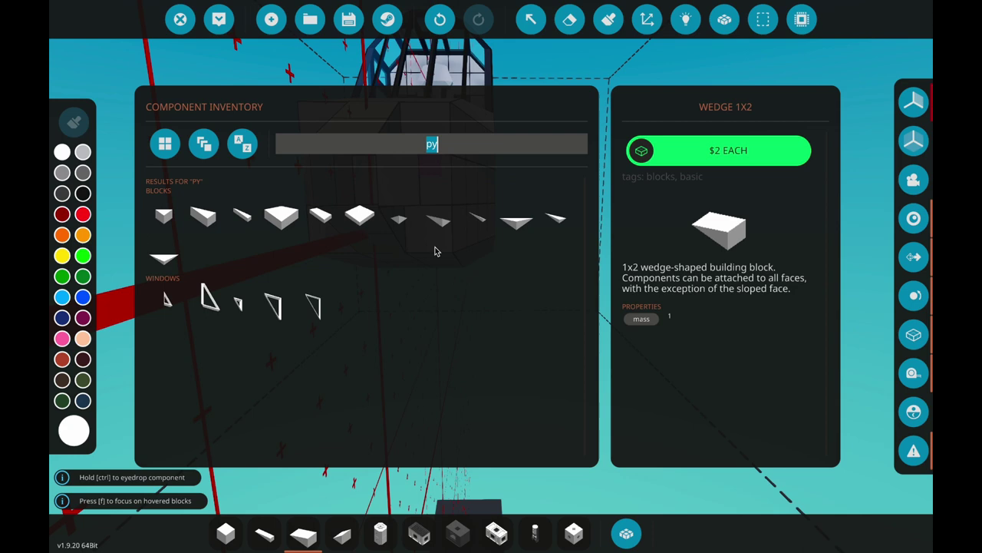
{"action": "left_click", "coordinate": [438, 225]}
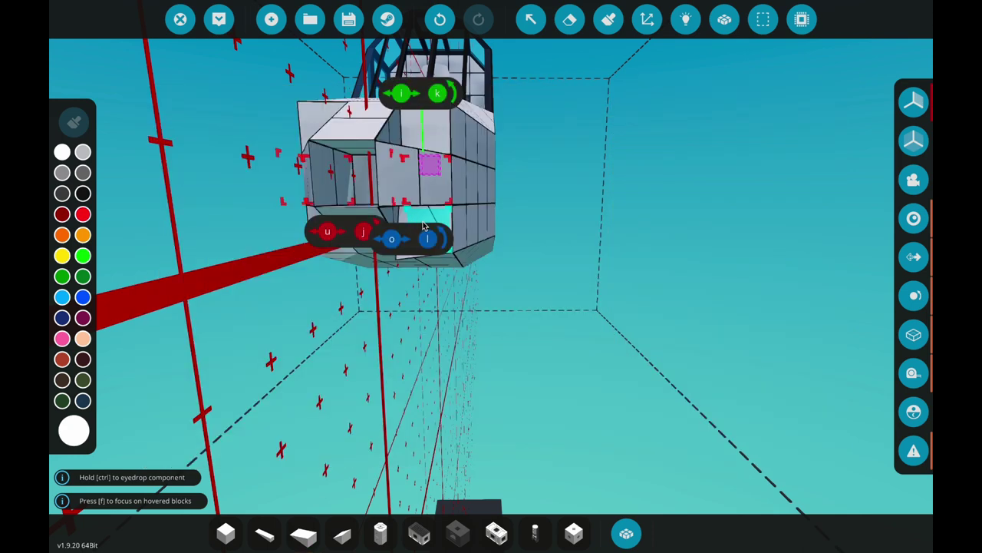
{"action": "key", "text": "e"}
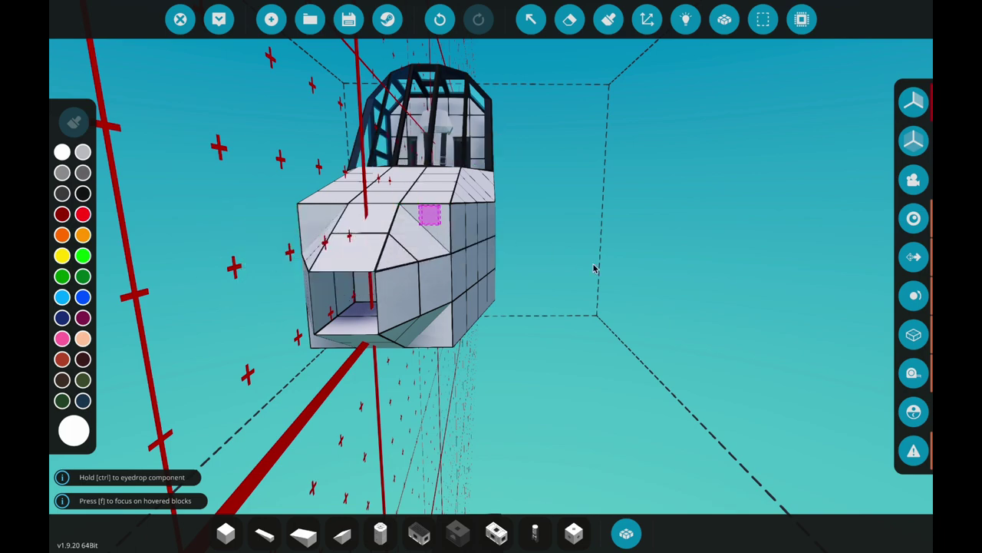
Search the components for "ca" and mount an autocannon muzzle brake in the centre of the nose's front opening.
{"action": "key", "text": "f"}
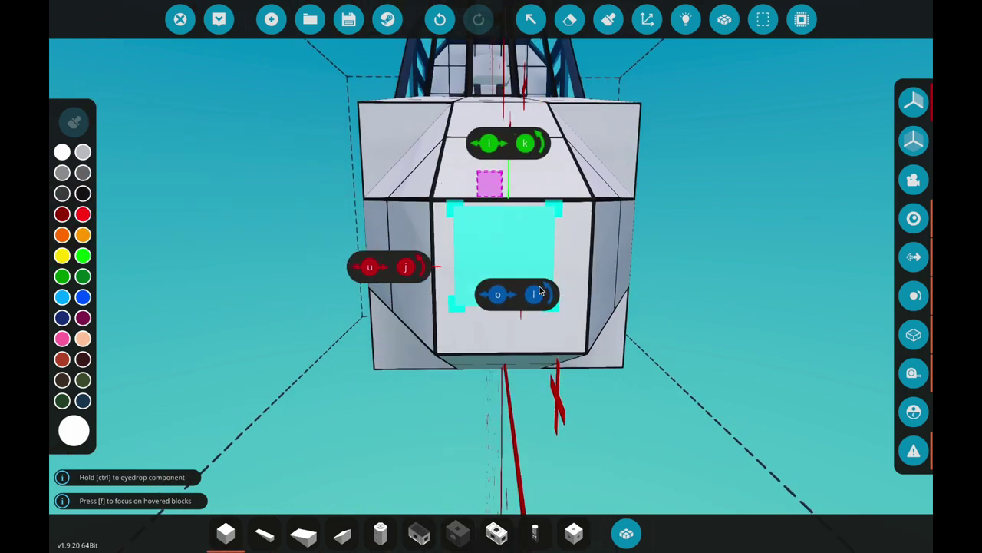
{"action": "key", "text": "q"}
{"action": "key", "text": "BackSpace"}
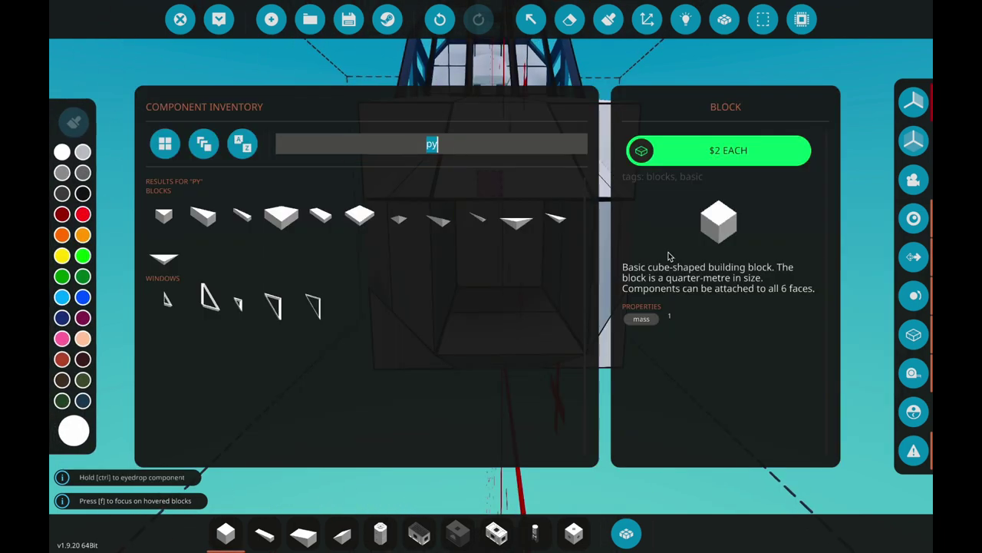
{"action": "type", "text": "ca"}
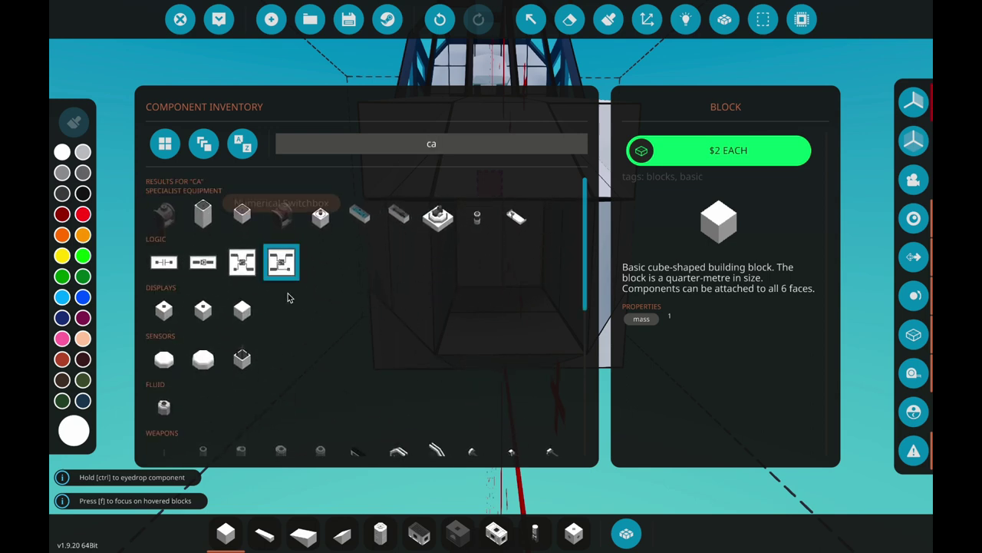
{"action": "scroll", "coordinate": [288, 298], "scroll_direction": "down", "scroll_amount": 5}
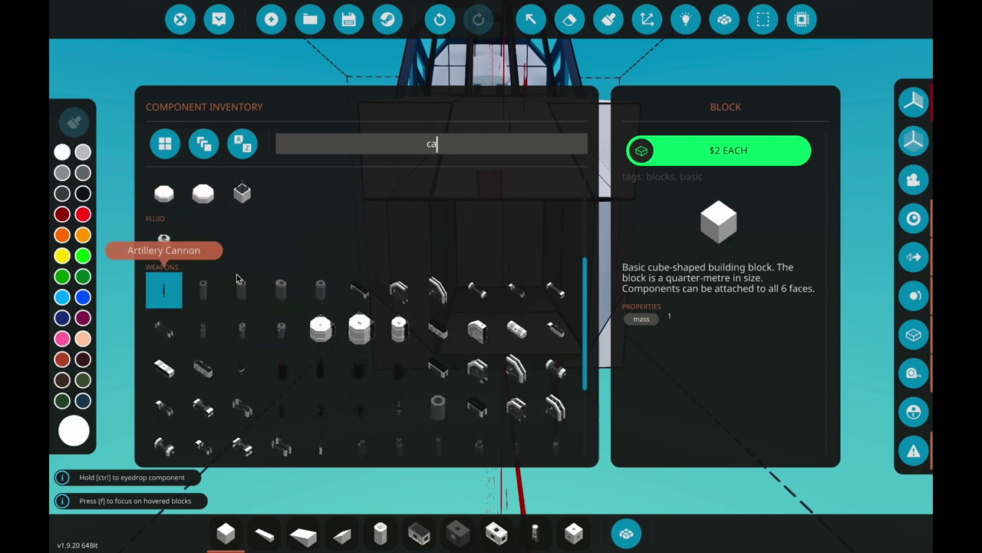
{"action": "scroll", "coordinate": [310, 314], "scroll_direction": "down", "scroll_amount": 3}
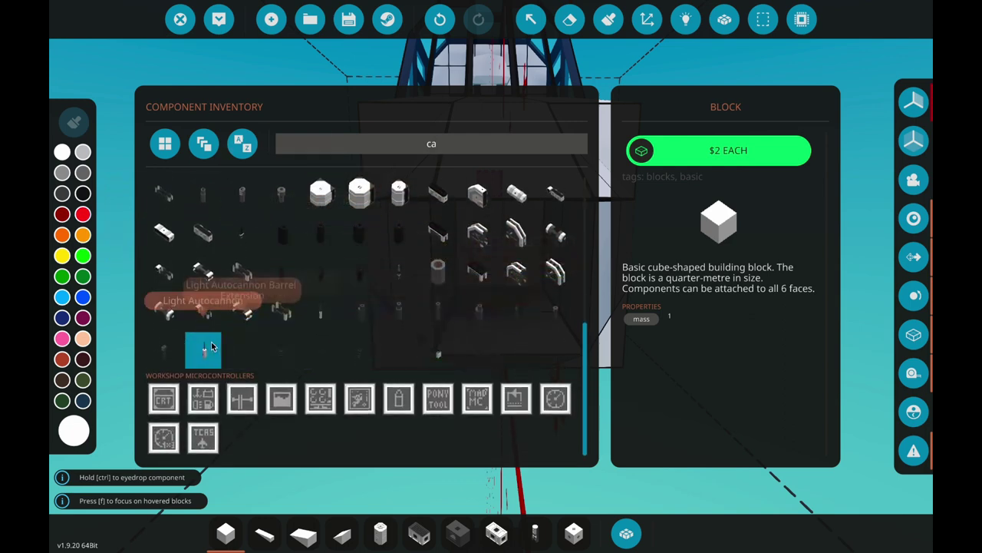
{"action": "left_click", "coordinate": [241, 349]}
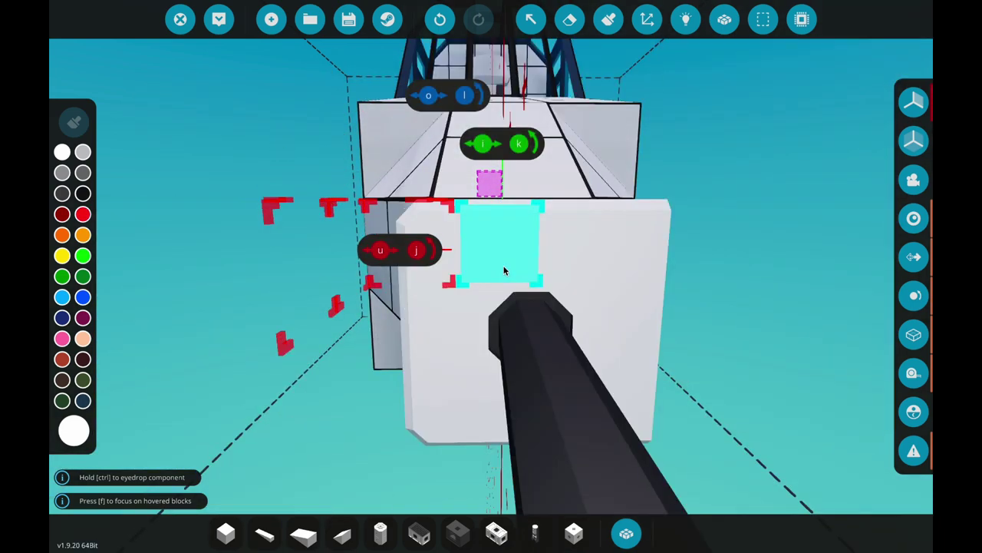
{"action": "key", "text": "q"}
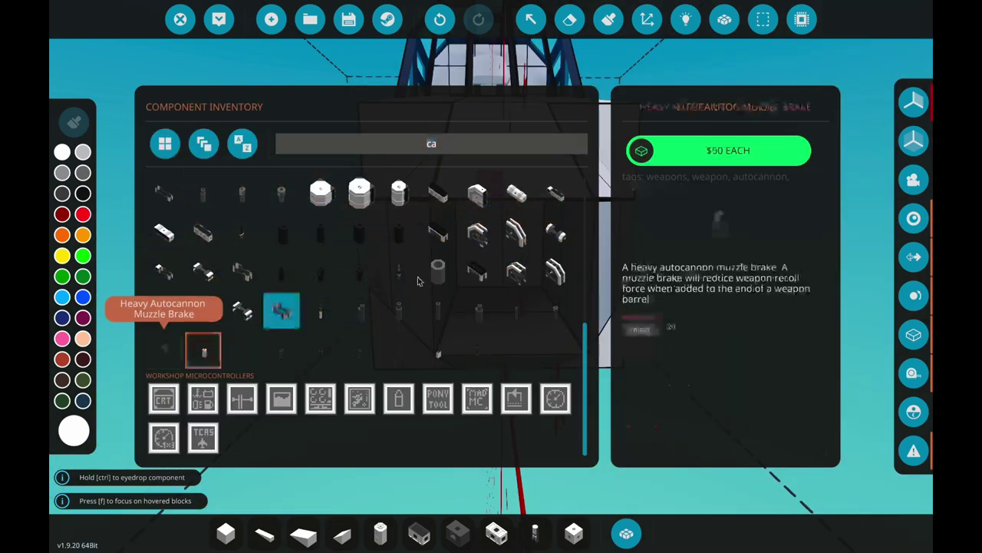
{"action": "key", "text": "q"}
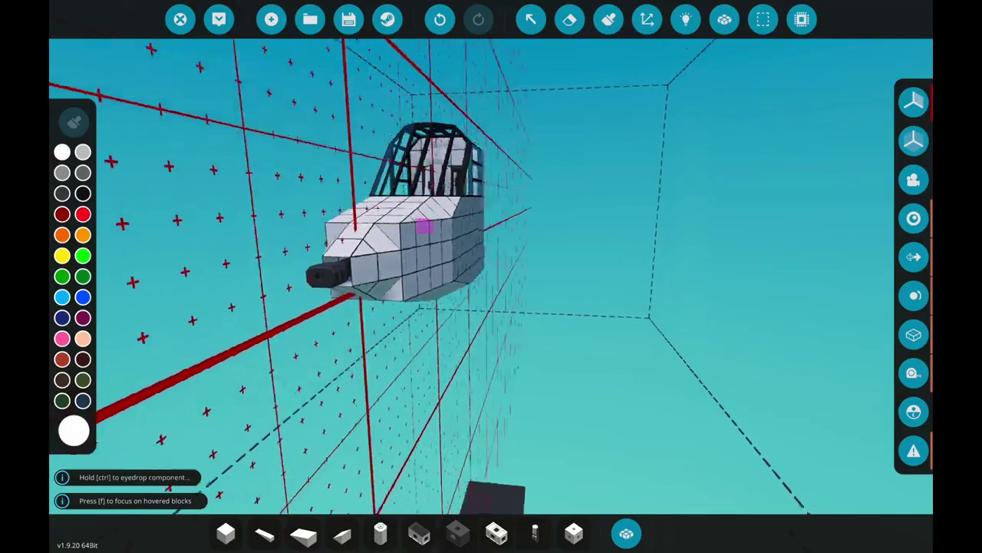
Thicken the hull's sides below the cockpit with a raised panel of blocks and Wedge 1x4 pieces.
{"action": "left_click_drag", "start_coordinate": [537, 253], "coordinate": [607, 250]}
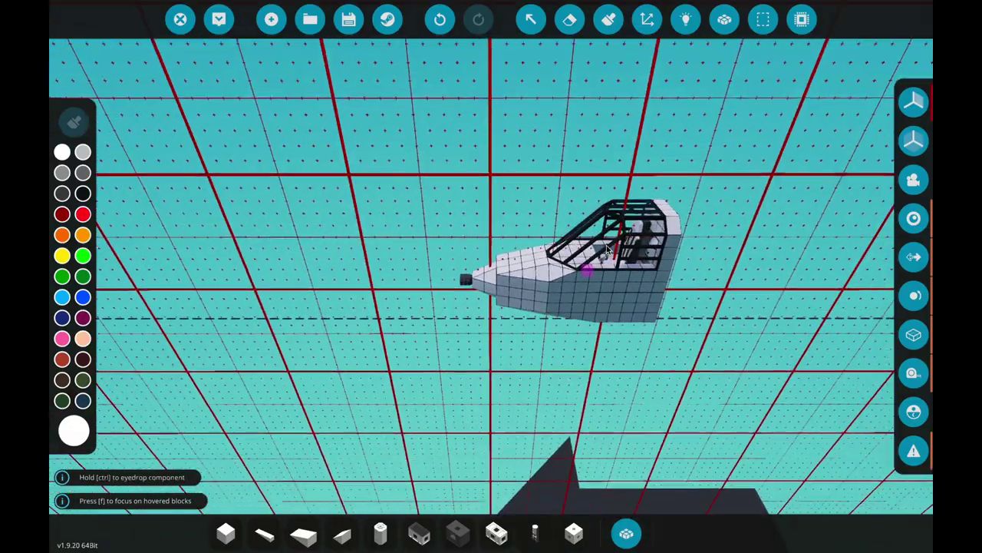
{"action": "key", "text": "w"}
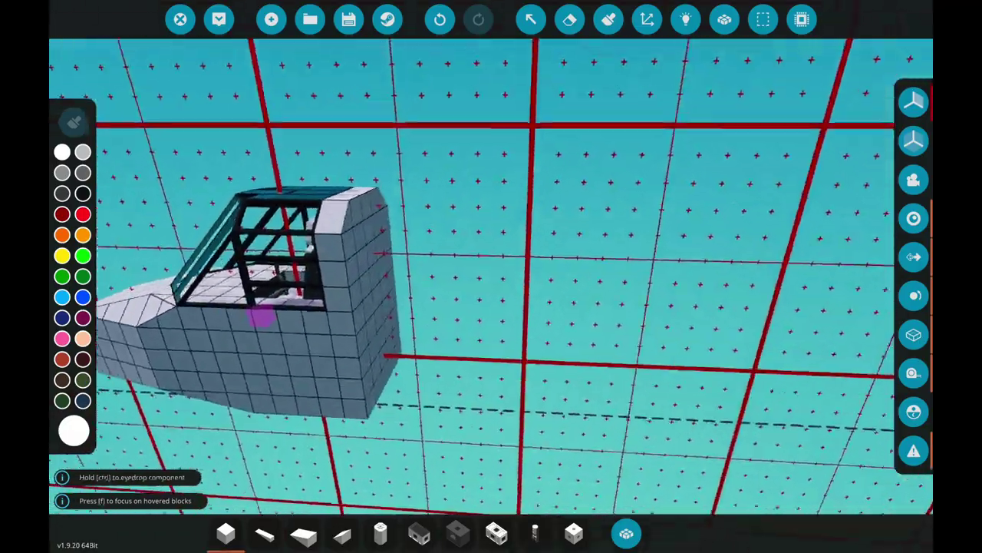
{"action": "left_click_drag", "start_coordinate": [537, 250], "coordinate": [412, 249]}
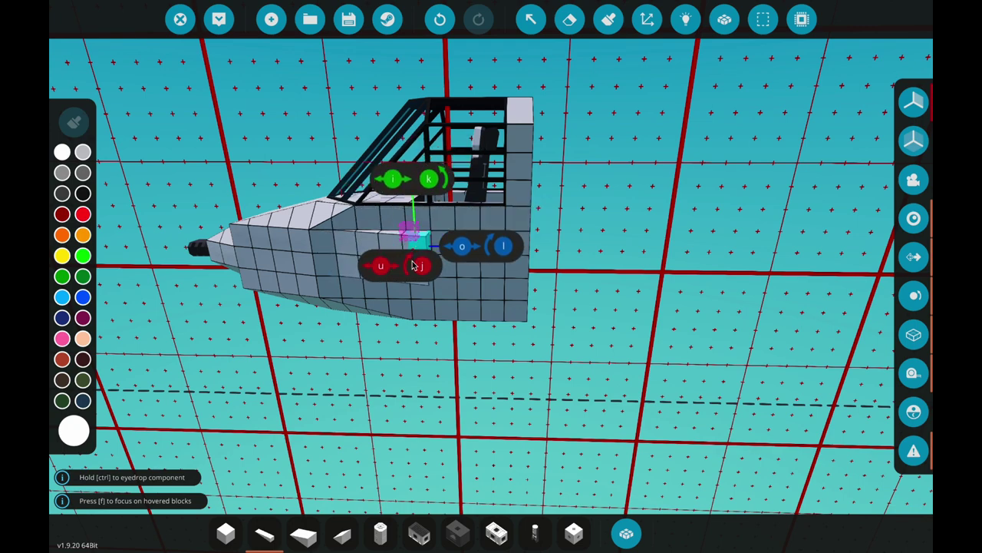
{"action": "key", "text": "w"}
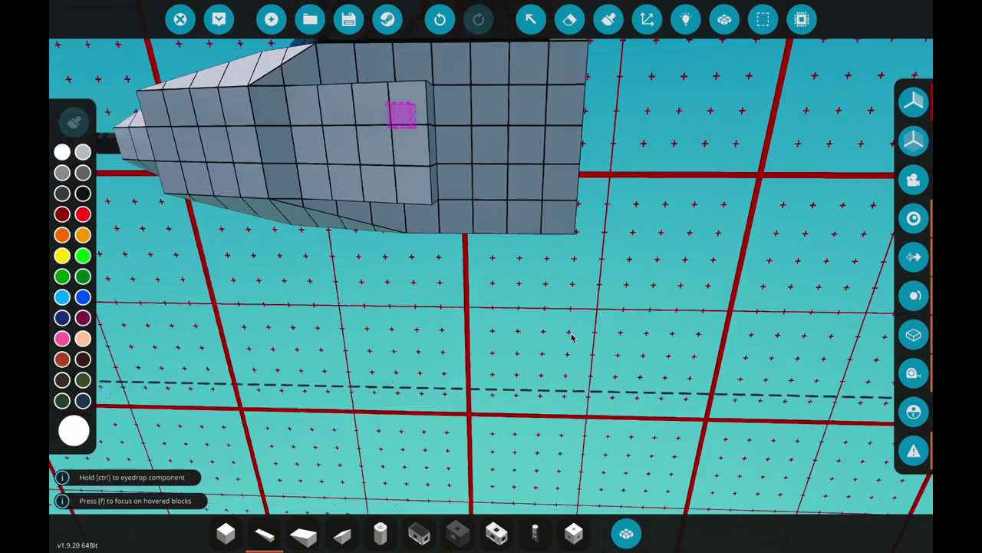
Extend the raised side panel with blocks to the hull's rear and bevel its upper and lower edges with Wedge blocks.
{"action": "key", "text": "d"}
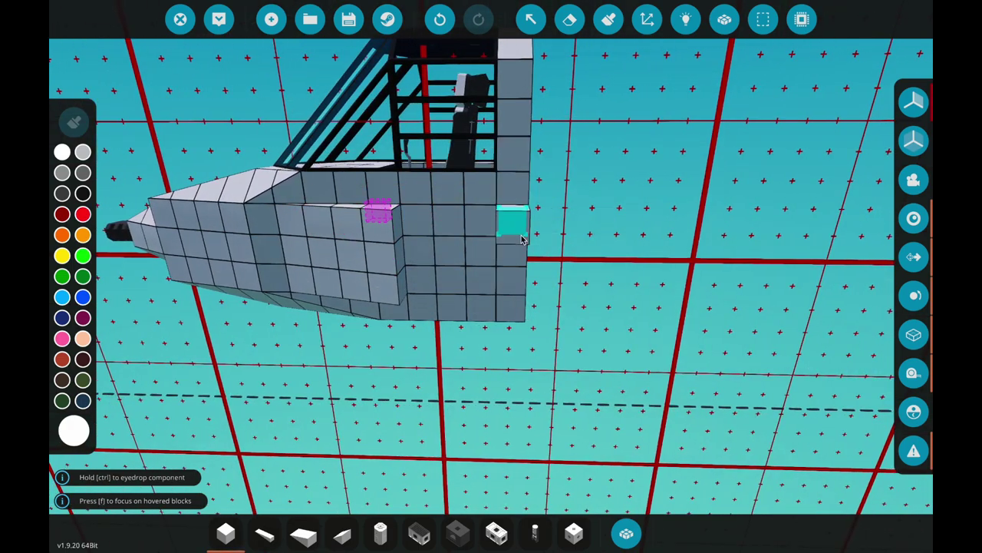
{"action": "key", "text": "q"}
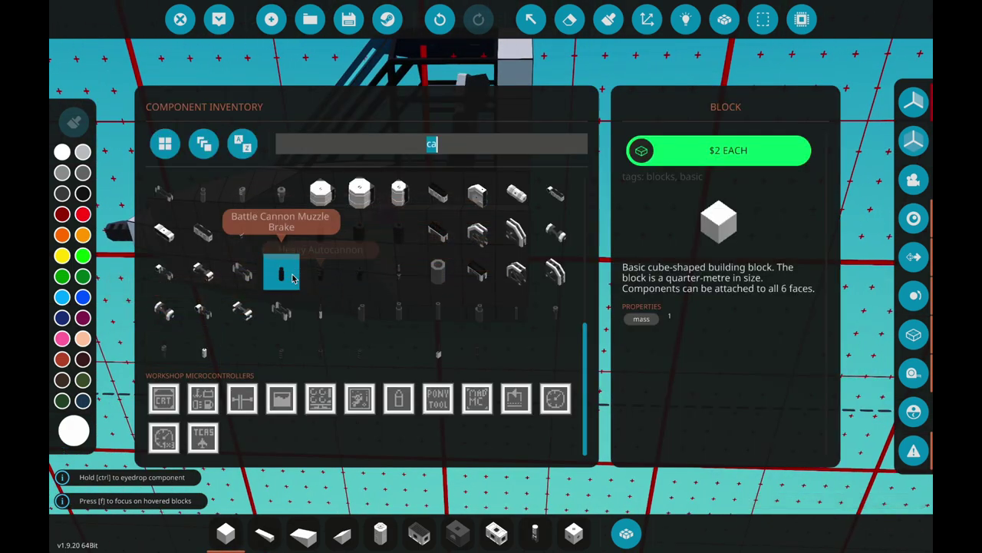
{"action": "key", "text": "q"}
{"action": "key", "text": "4"}
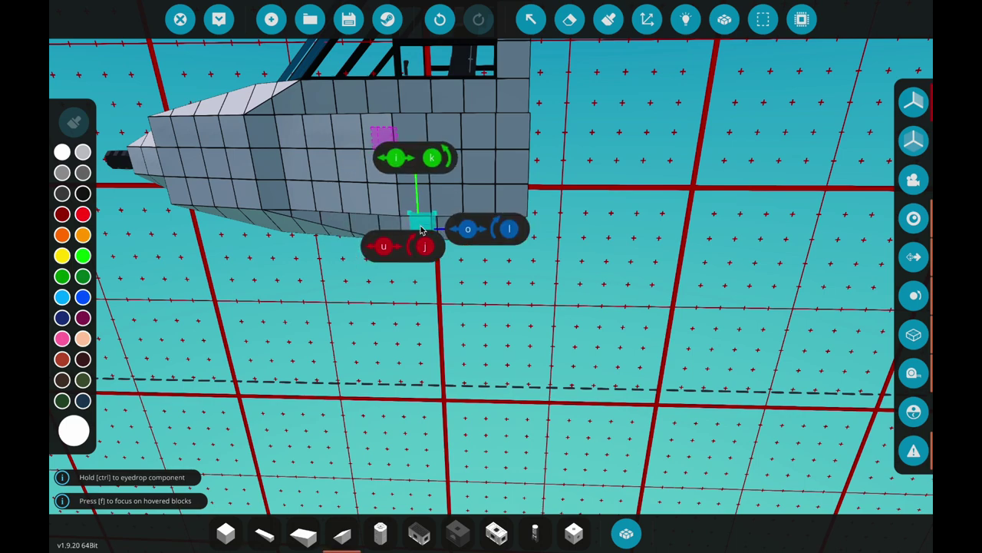
{"action": "left_click", "coordinate": [422, 231]}
{"action": "key", "text": "f"}
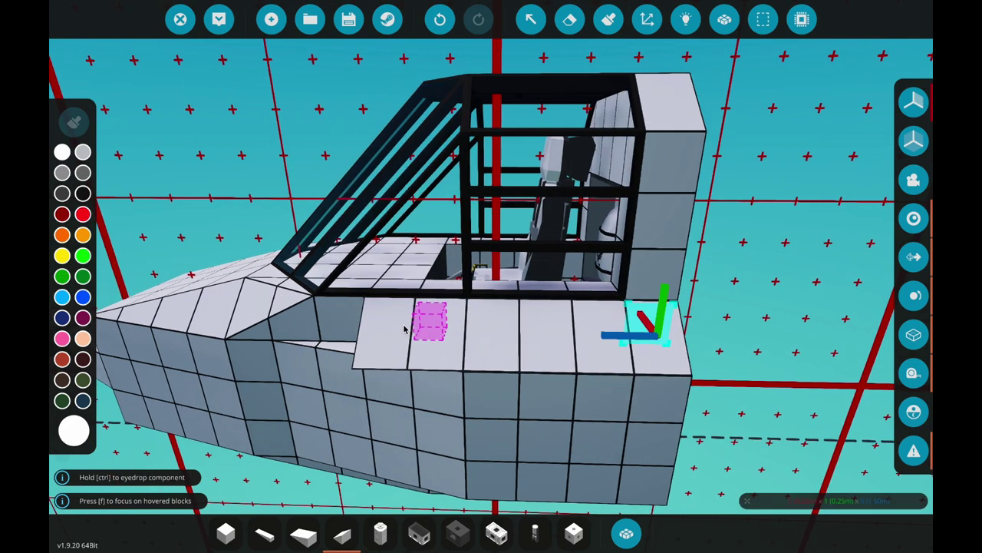
Search the components for "py" and blend the front of the panel's upper and lower bevels into the hull with Pyramid 1x4 blocks.
{"action": "key", "text": "q"}
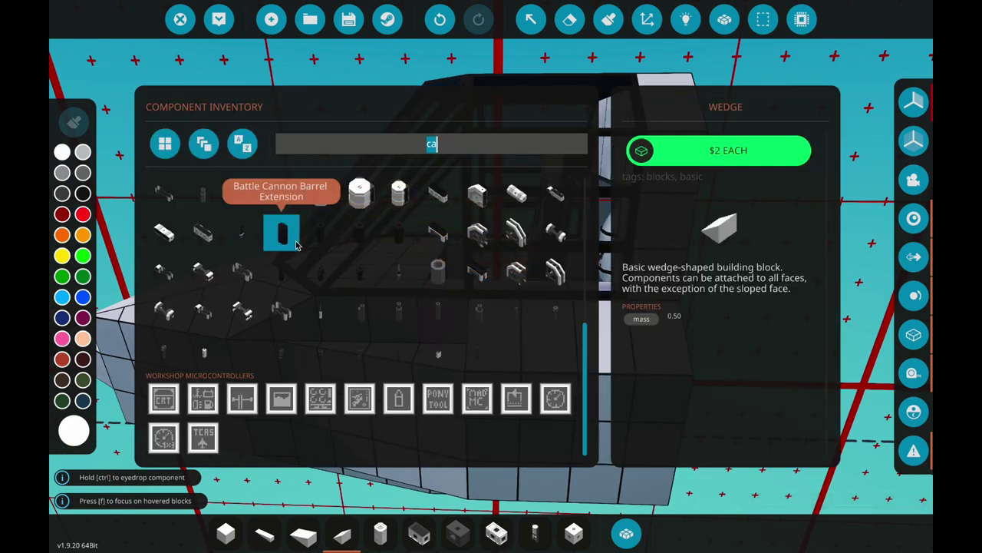
{"action": "key", "text": "BackSpace"}
{"action": "type", "text": "py"}
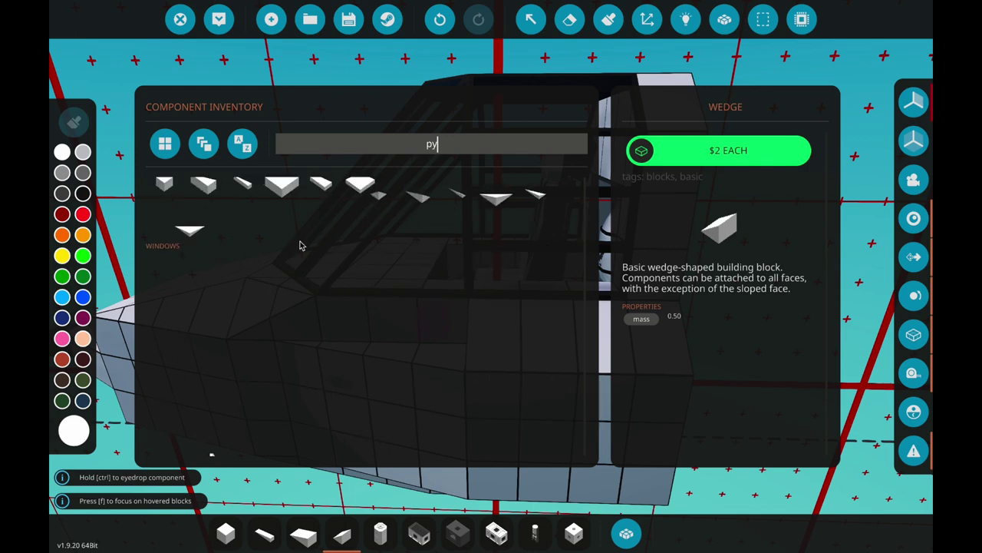
{"action": "left_click", "coordinate": [475, 224]}
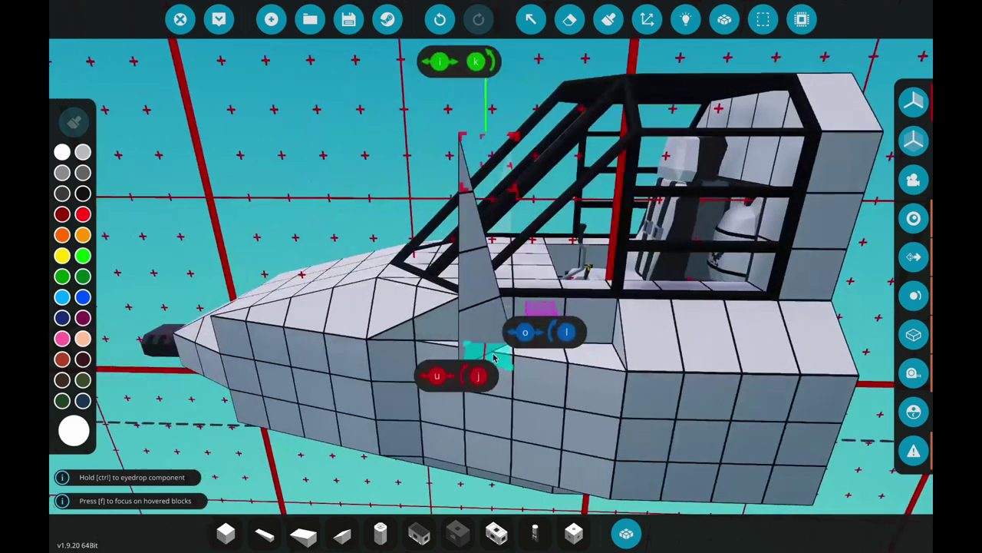
{"action": "key", "text": "u"}
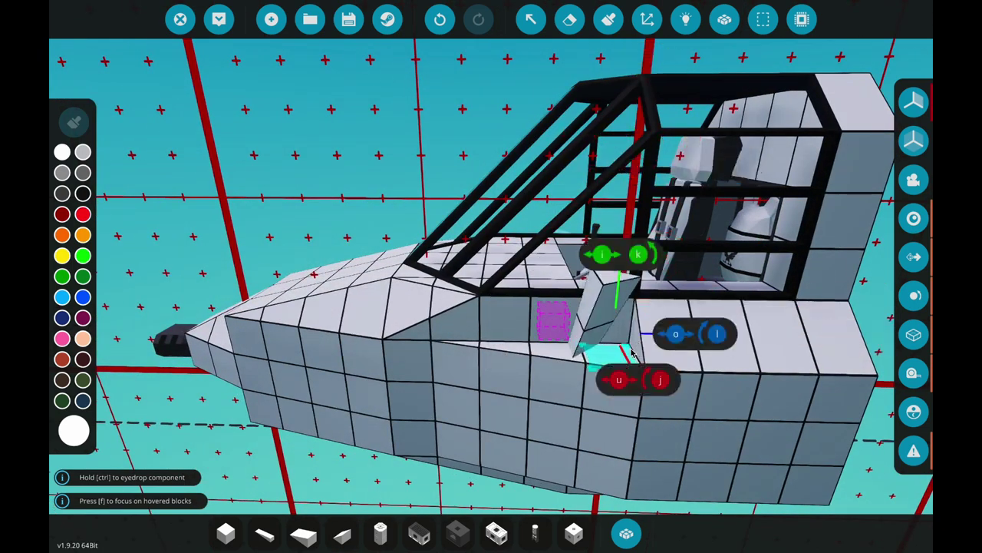
{"action": "key", "text": "q"}
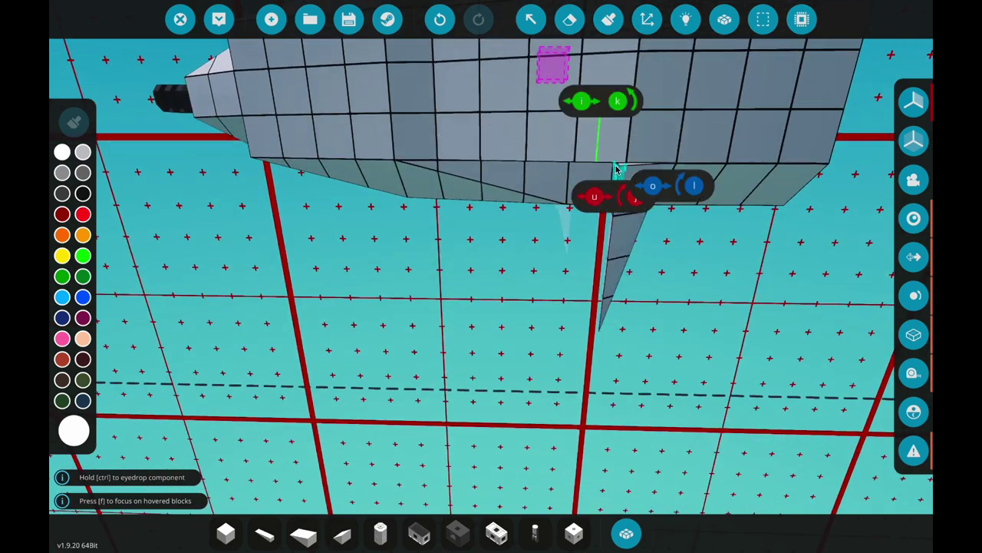
{"action": "key", "text": "u"}
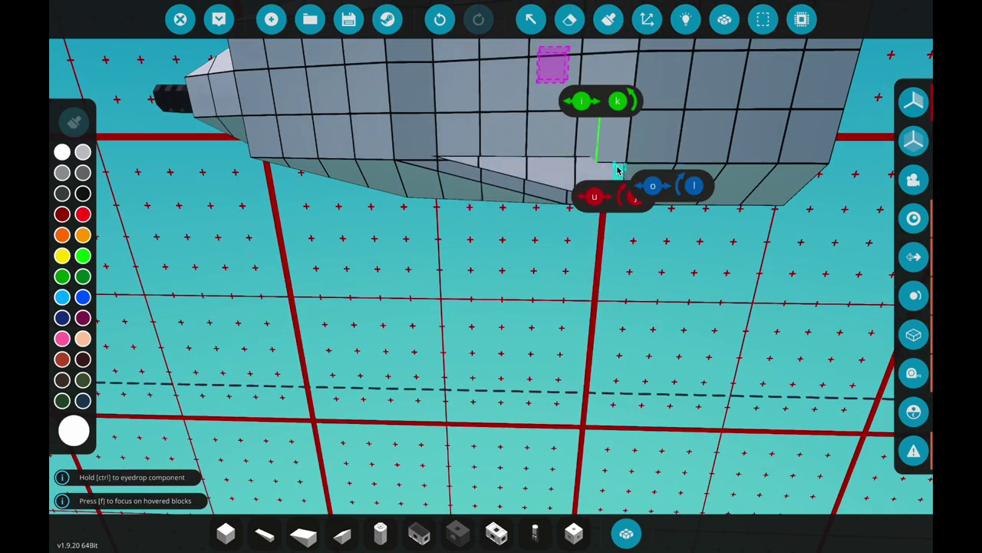
{"action": "key", "text": "i"}
{"action": "key", "text": "e"}
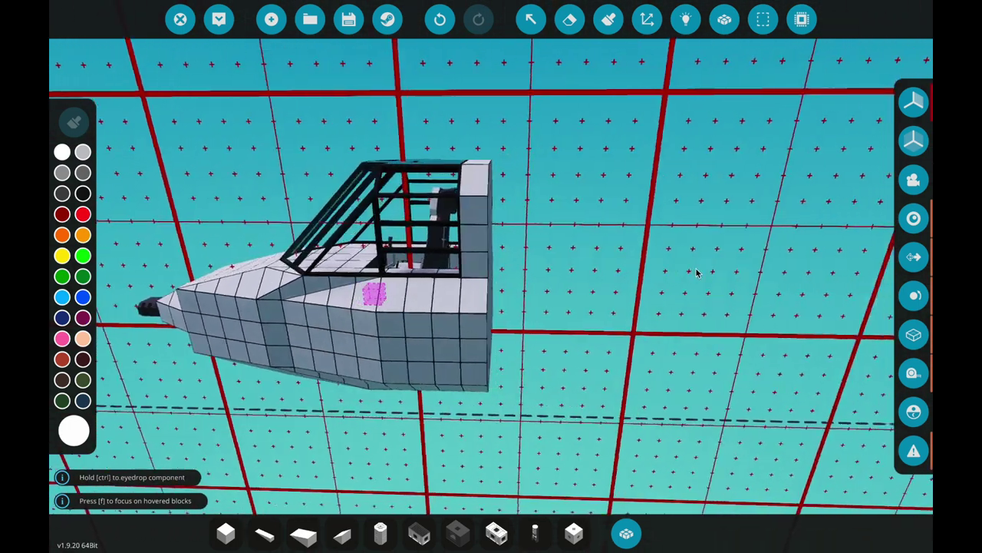
Examine the hull's shape from the rear, side and front.
{"action": "key", "text": "q"}
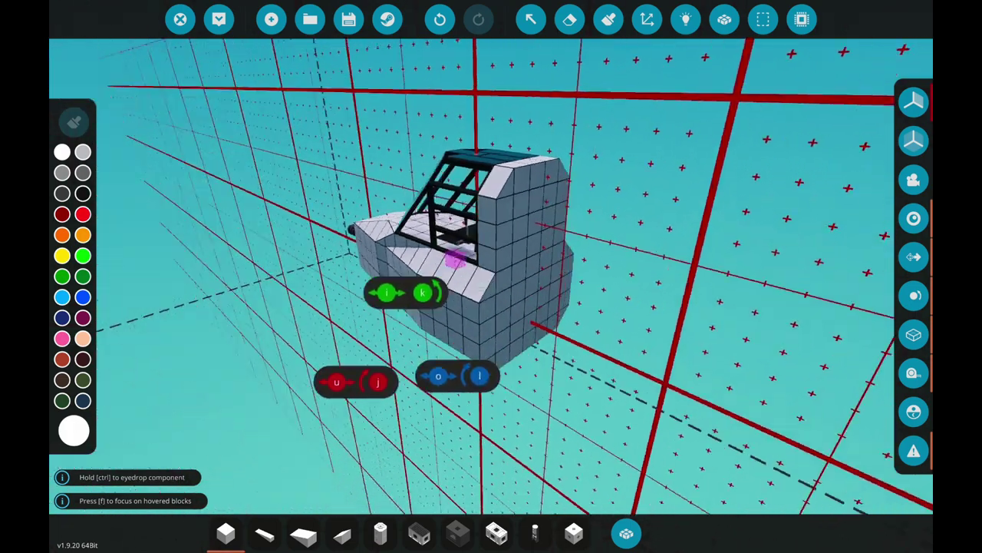
{"action": "key", "text": "w"}
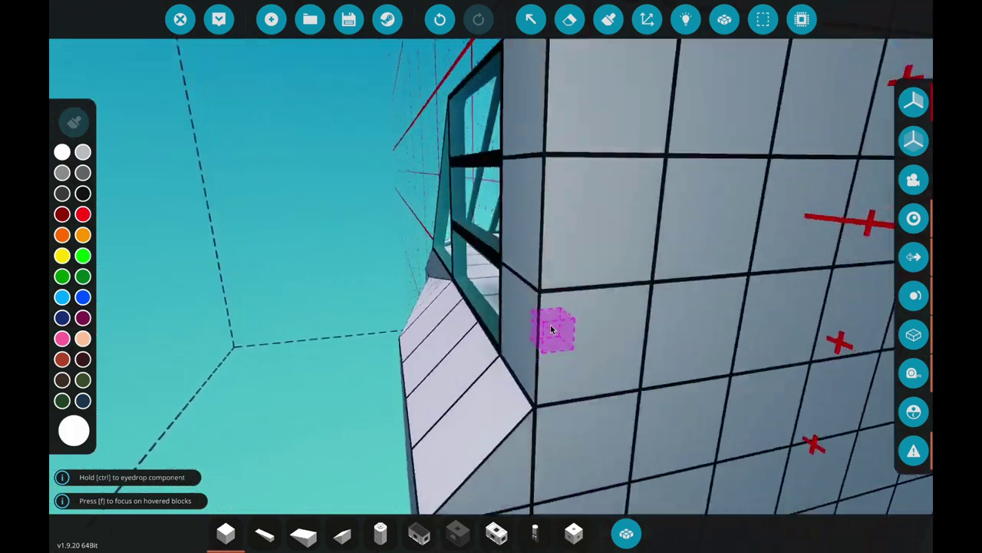
{"action": "key", "text": "s"}
{"action": "key", "text": "s"}
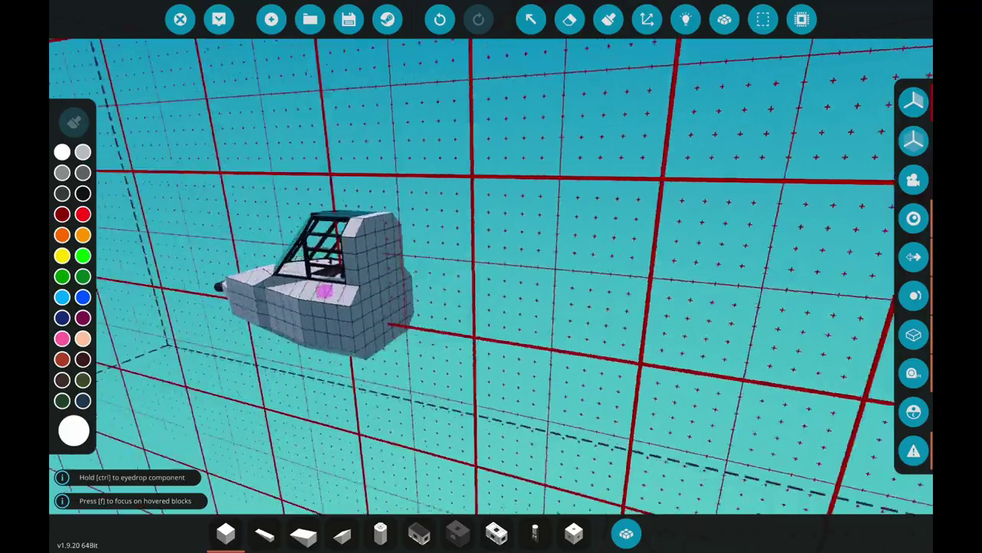
{"action": "key", "text": "e"}
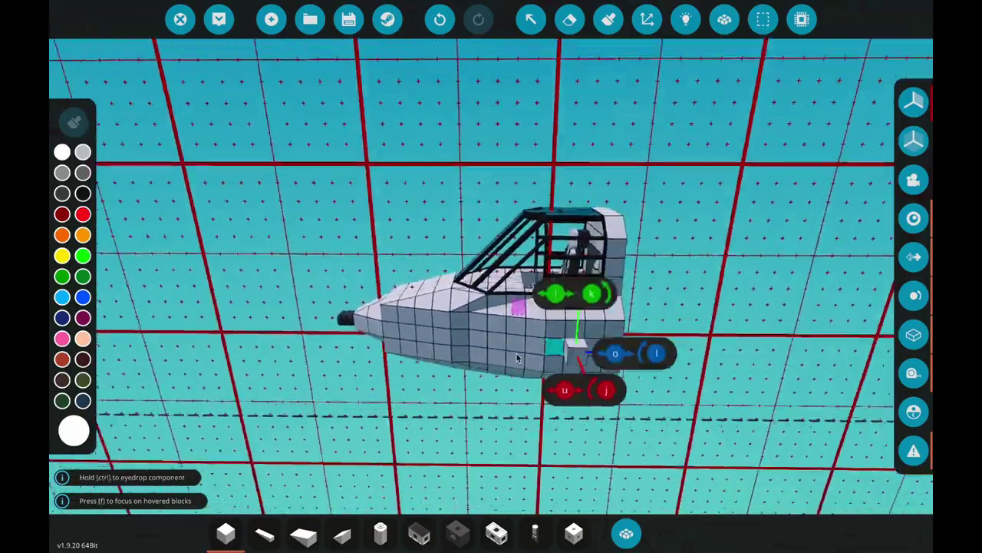
{"action": "key", "text": "s"}
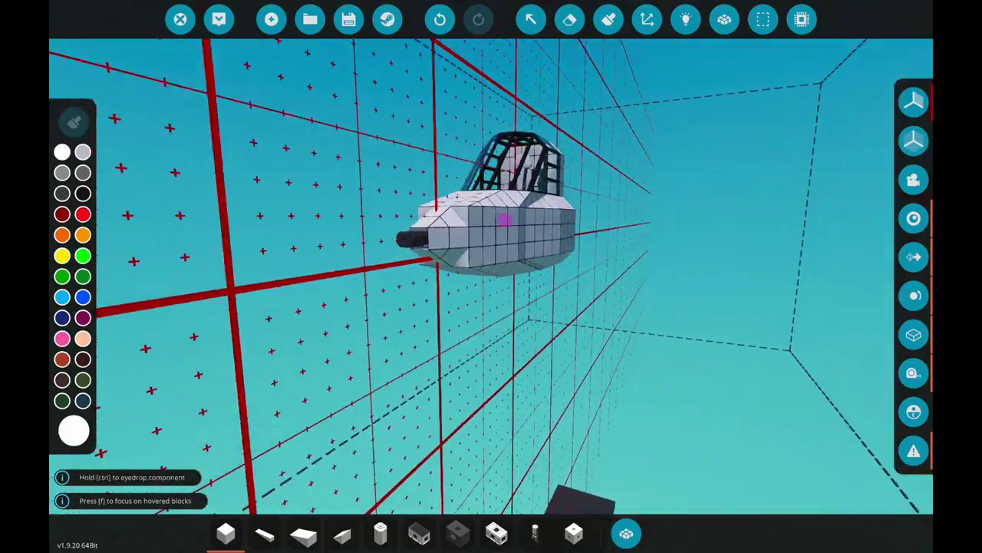
{"action": "key", "text": "w"}
{"action": "key", "text": "w"}
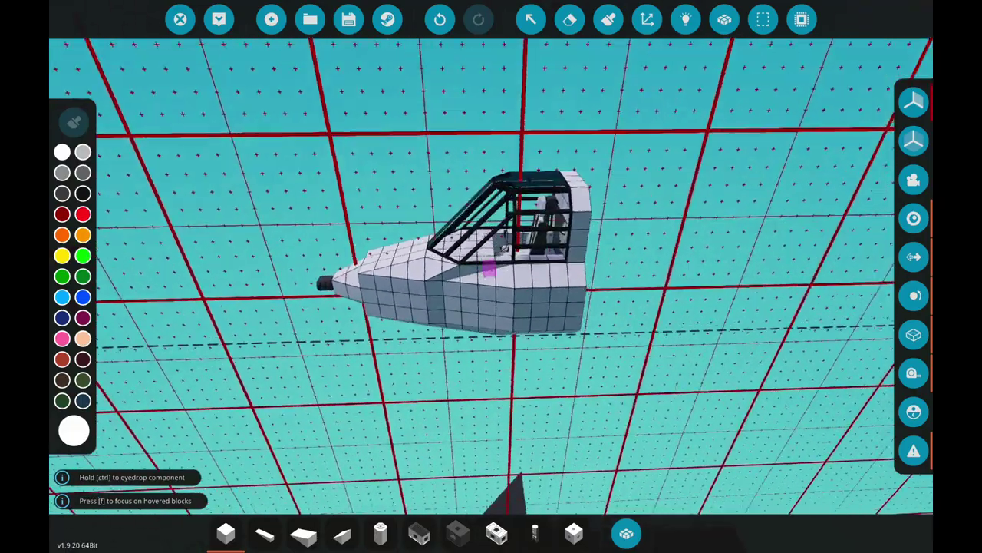
Search the components for "hand" and fit a small handle into the narrow hull face just ahead of the raised side panel.
{"action": "key", "text": "w"}
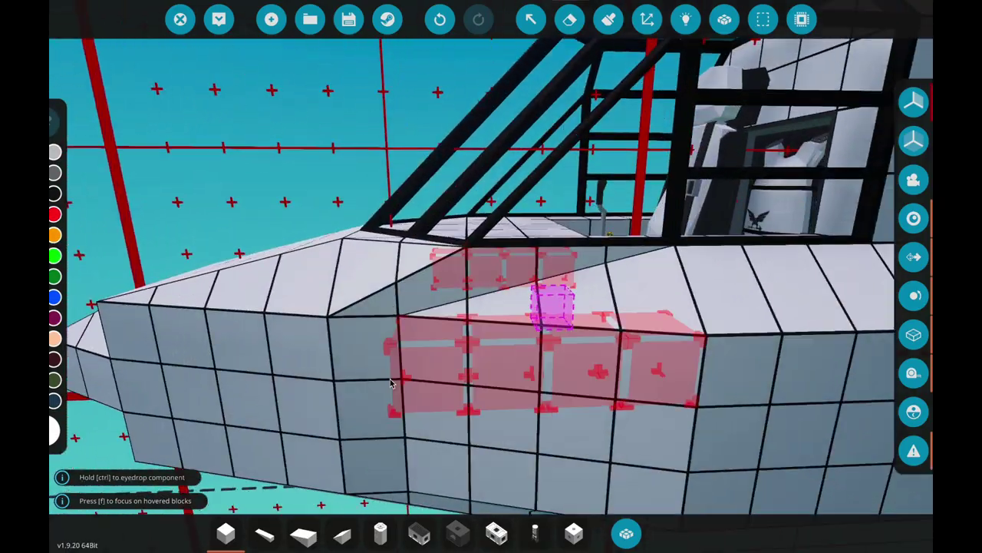
{"action": "type", "text": "qhand"}
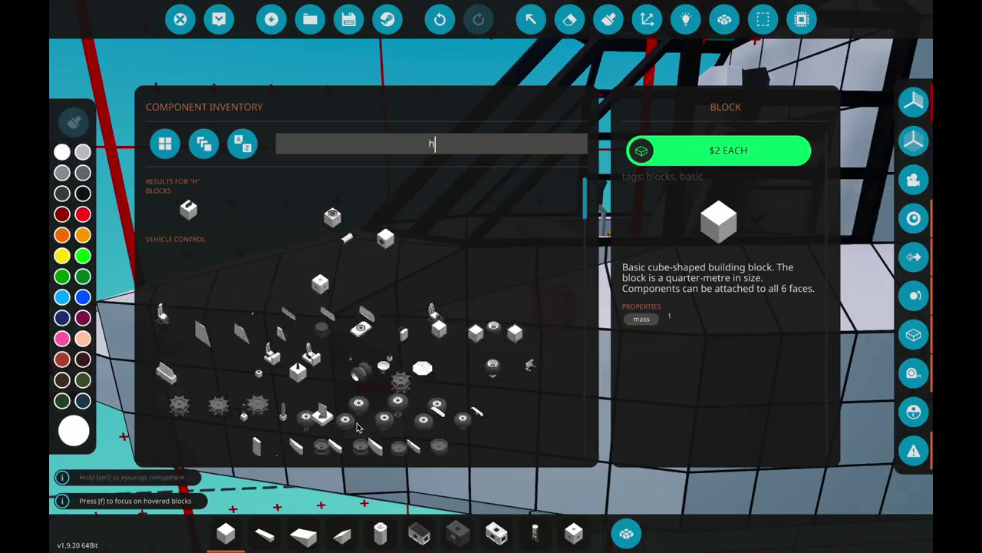
{"action": "left_click", "coordinate": [162, 210]}
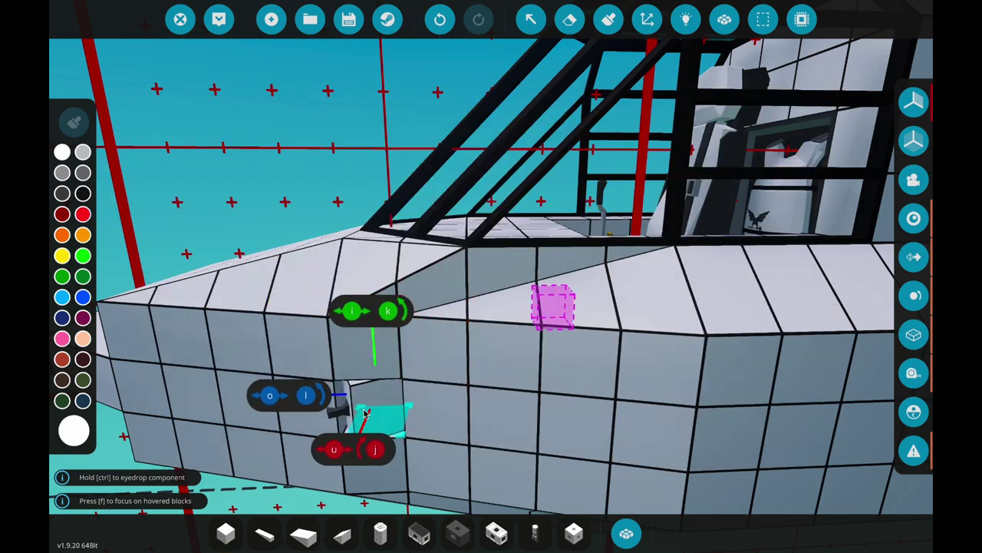
Clear a row of blocks in the raised side panel, search for "ladd" and fit the long ladder rung into the gap.
{"action": "key", "text": "s"}
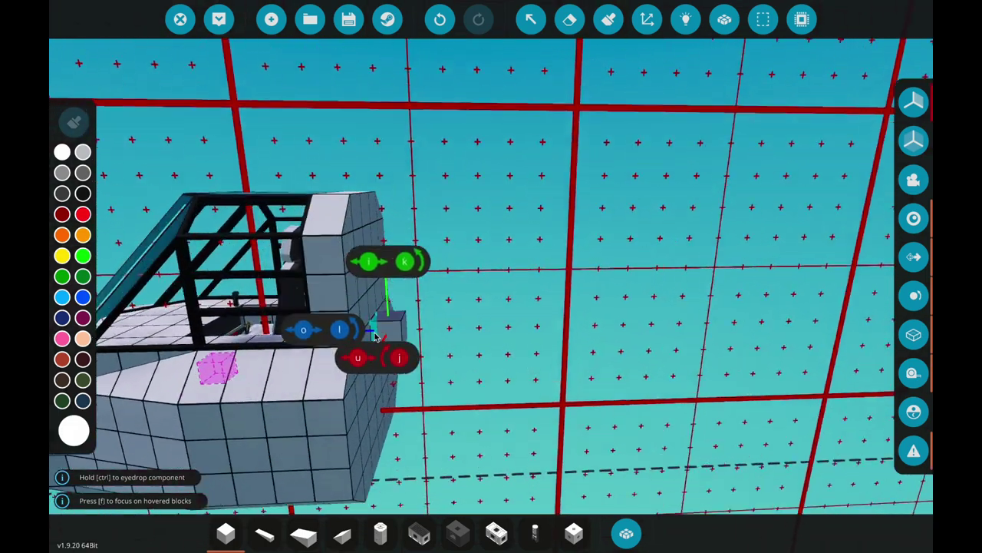
{"action": "key", "text": "w"}
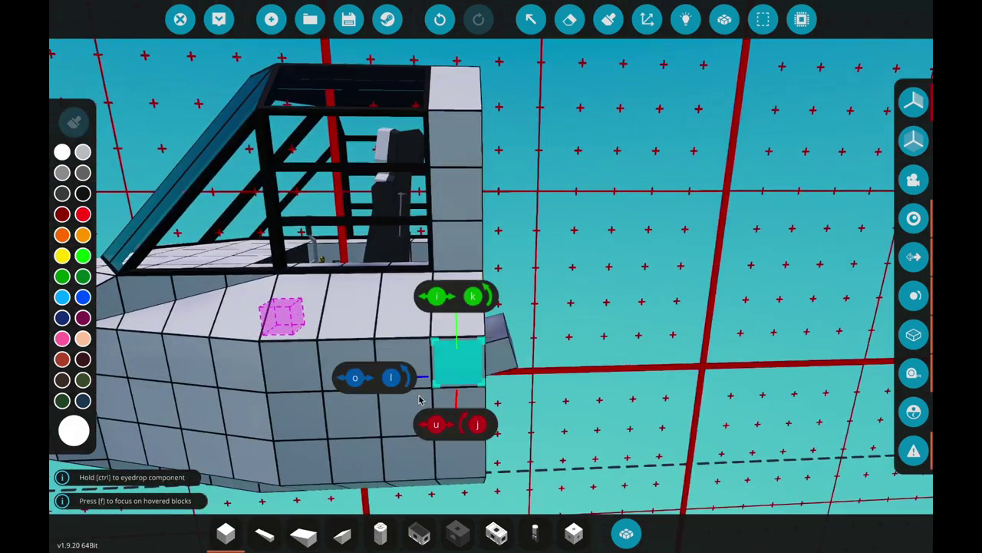
{"action": "type", "text": "a"}
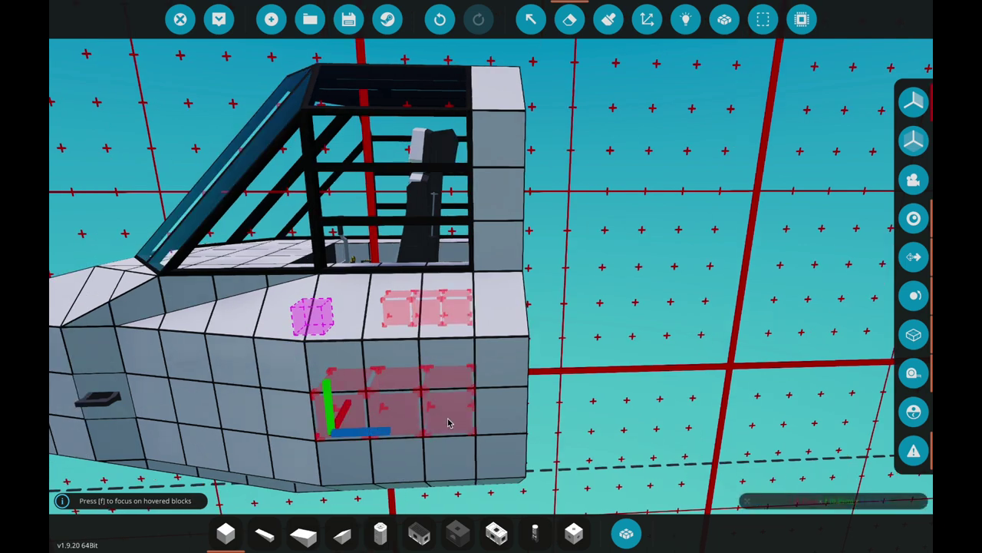
{"action": "type", "text": "qla"}
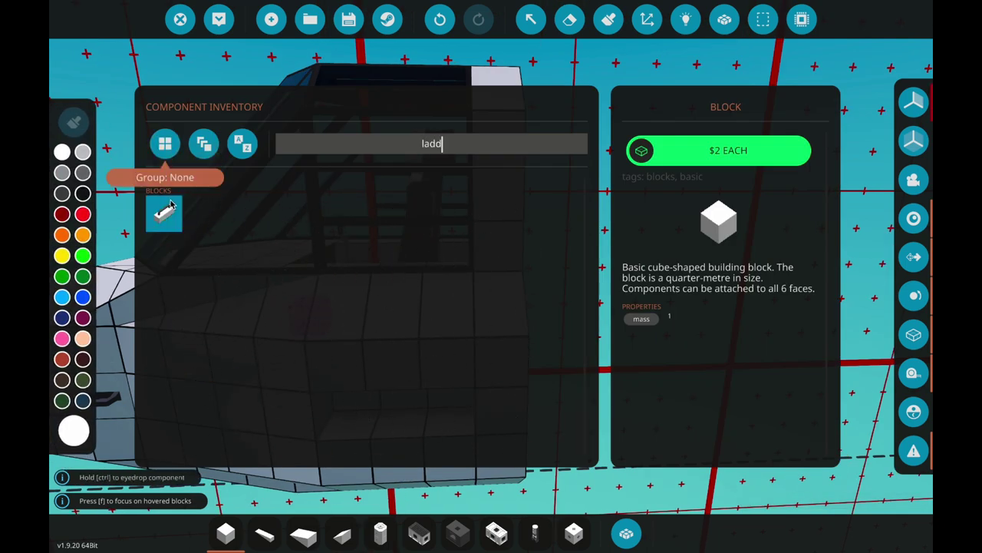
{"action": "left_click", "coordinate": [170, 205]}
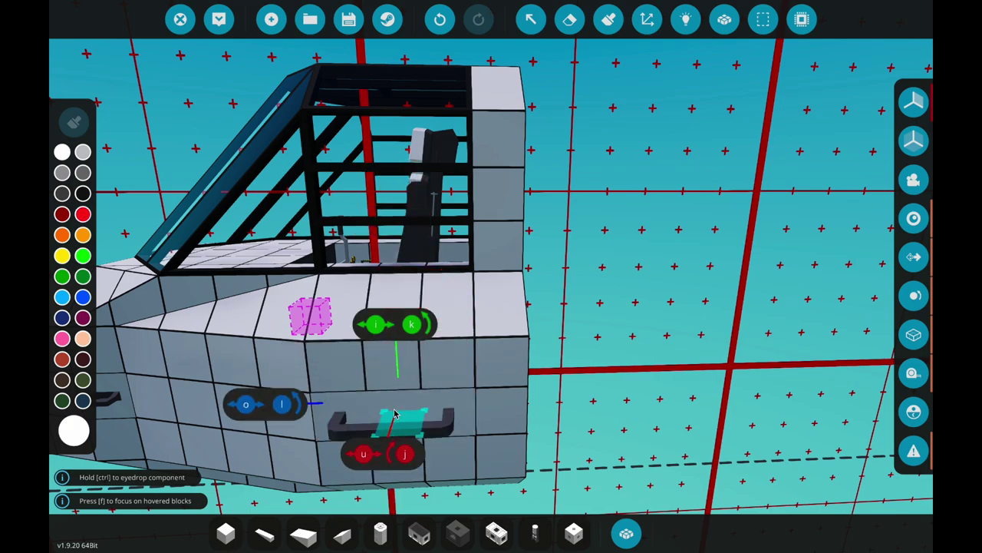
Build a flat single-layer deck of blocks, about seven blocks long, extending rearward from the lower back of the hull.
{"action": "key", "text": "s"}
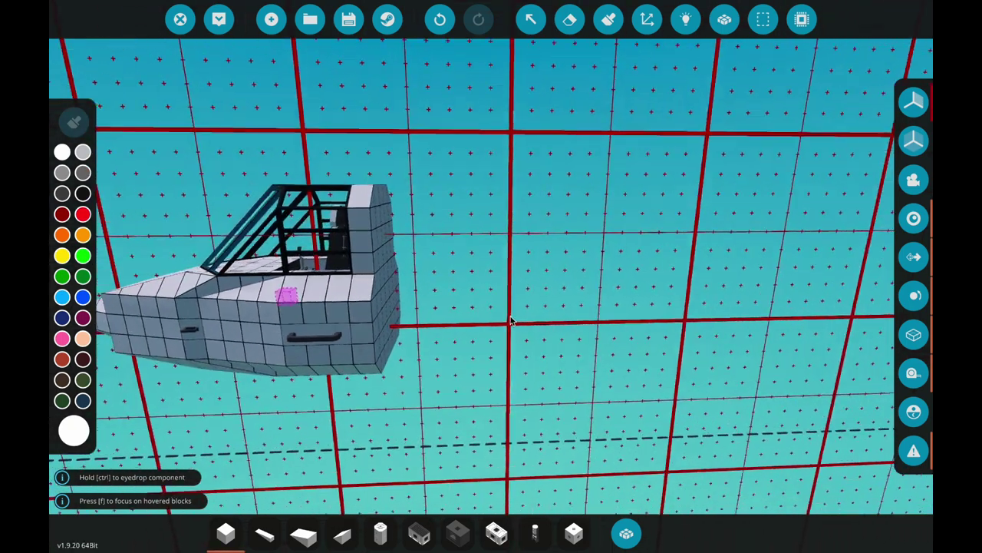
{"action": "key", "text": "w"}
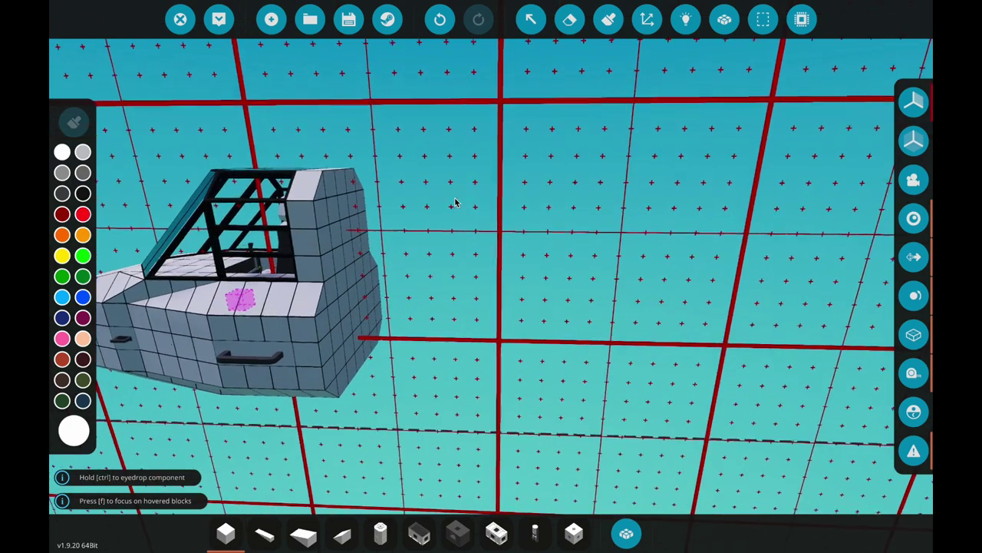
{"action": "key", "text": "w"}
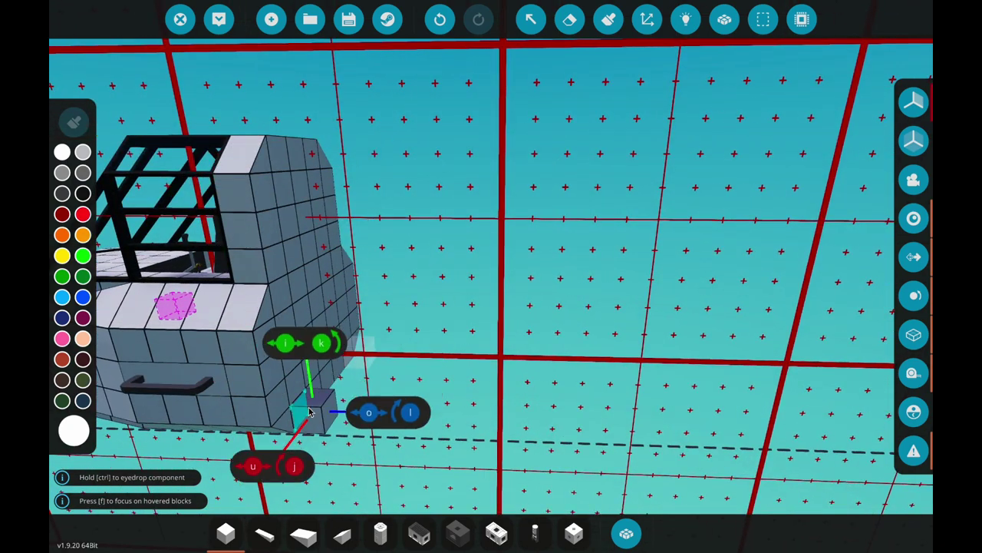
{"action": "left_click_drag", "start_coordinate": [355, 376], "coordinate": [423, 373]}
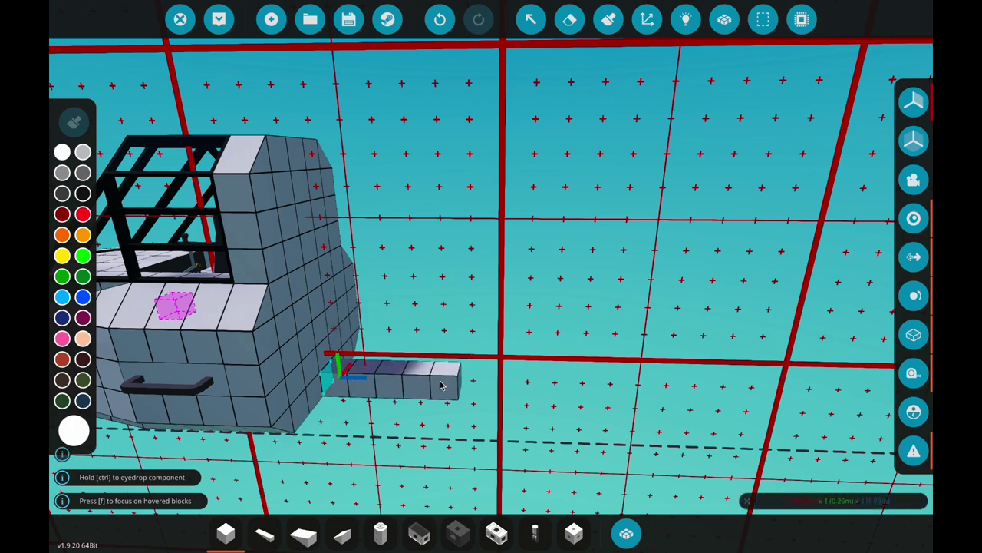
{"action": "left_click_drag", "start_coordinate": [424, 385], "coordinate": [424, 386]}
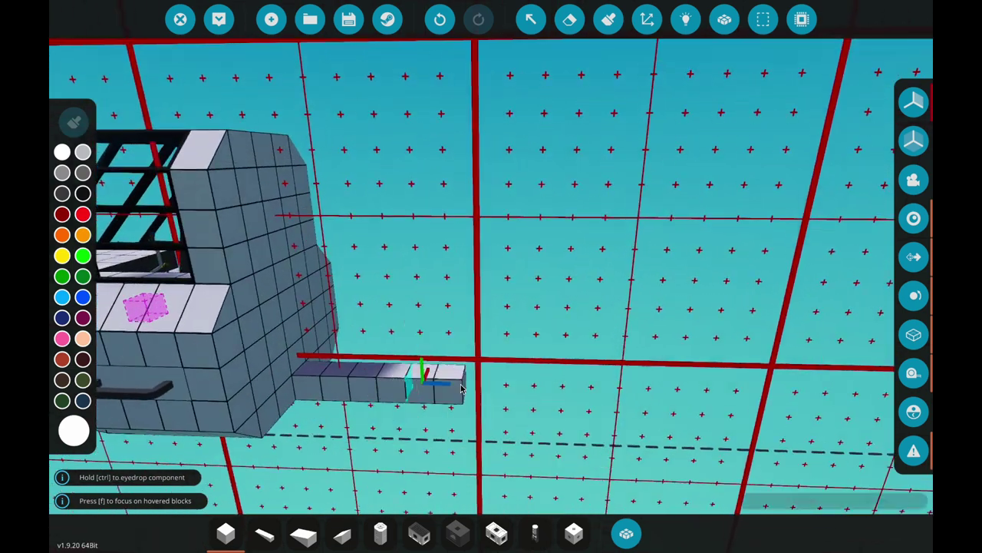
{"action": "left_click_drag", "start_coordinate": [489, 393], "coordinate": [272, 415]}
Search for "py", place Inverse Pyramid blocks at both ends of the deck's side edge and fill between them with blocks.
{"action": "key", "text": "q"}
{"action": "left_click", "coordinate": [376, 146]}
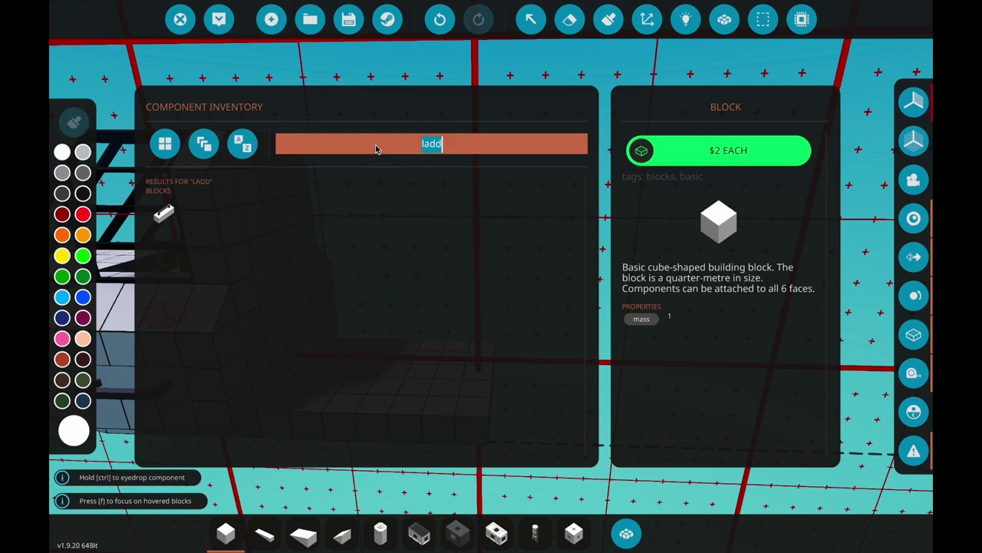
{"action": "type", "text": "py"}
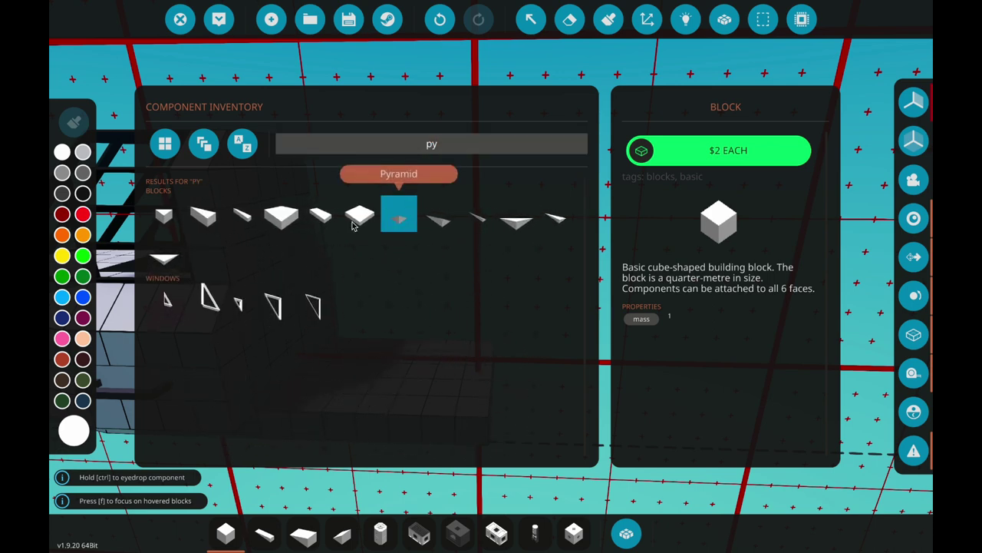
{"action": "left_click", "coordinate": [164, 215]}
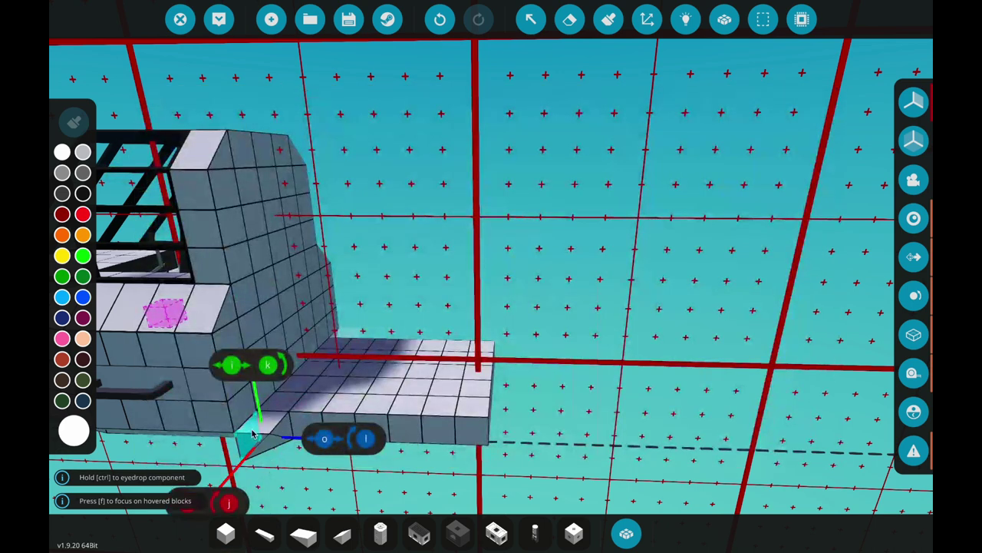
{"action": "left_click", "coordinate": [251, 435]}
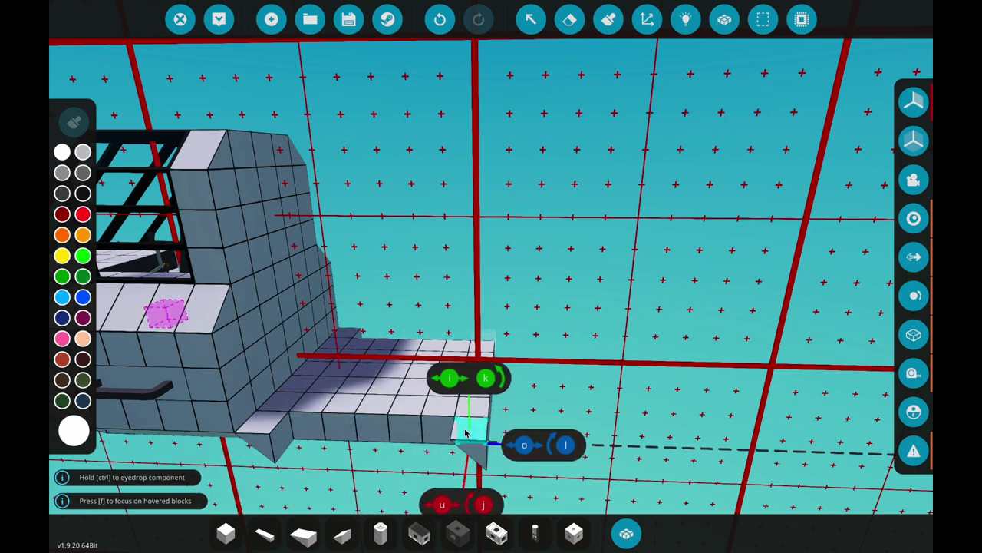
{"action": "left_click", "coordinate": [464, 433]}
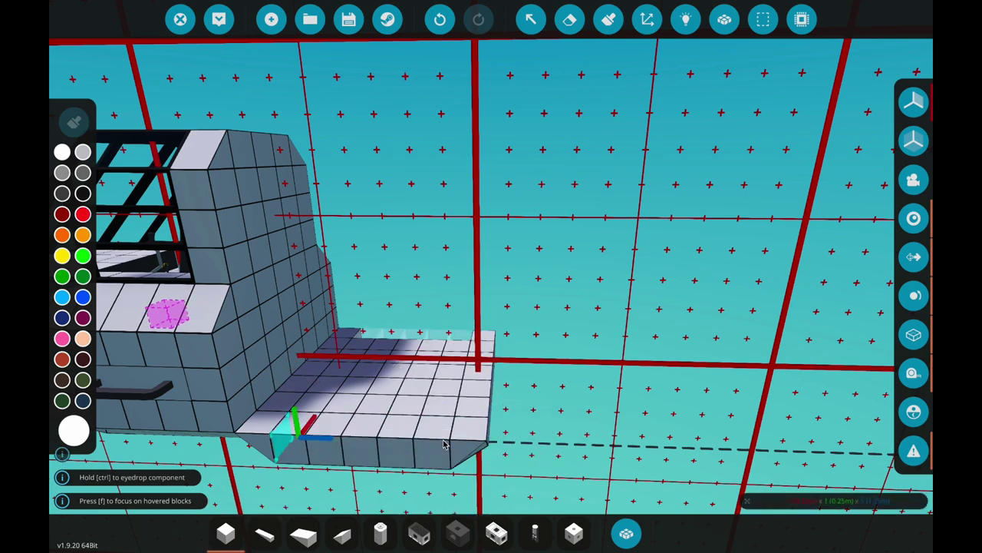
Raise the deck's side wall with blocks to match the hull side and finish its upper edge with a row of wedges.
{"action": "left_click_drag", "start_coordinate": [240, 343], "coordinate": [476, 383]}
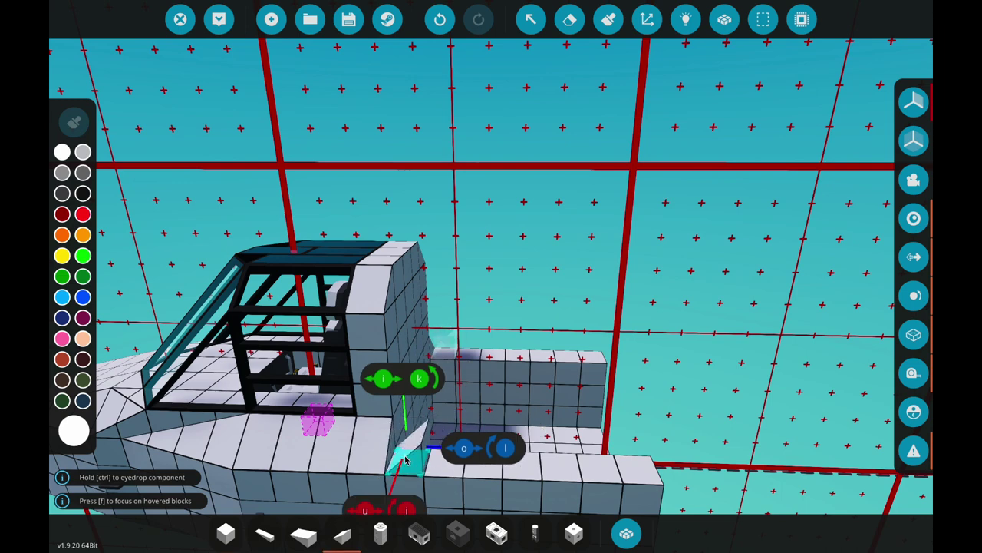
{"action": "left_click", "coordinate": [428, 459]}
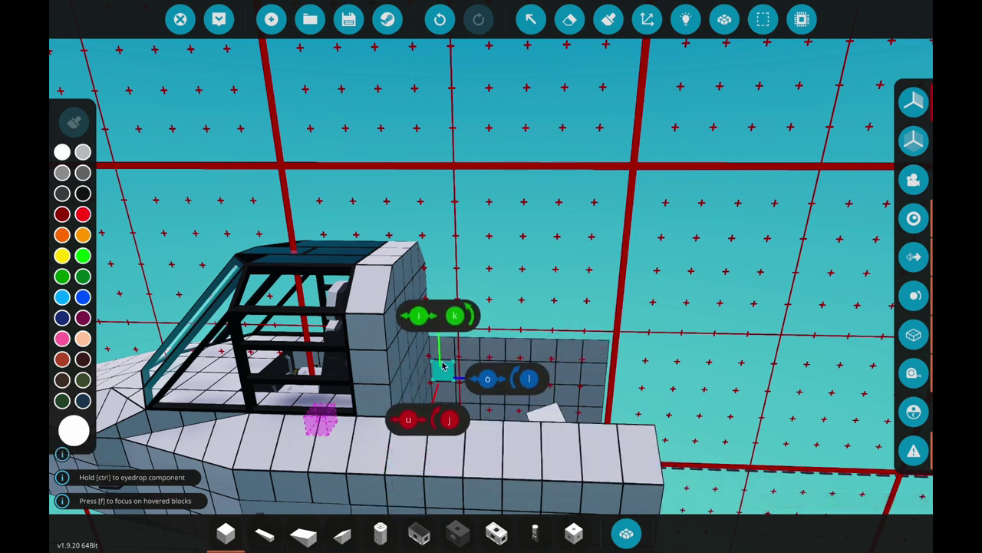
Extend the upper side wall rearward with blocks above the sloped shoulder and erase the surplus rows of blocks inside the hull.
{"action": "left_click_drag", "start_coordinate": [395, 360], "coordinate": [626, 426]}
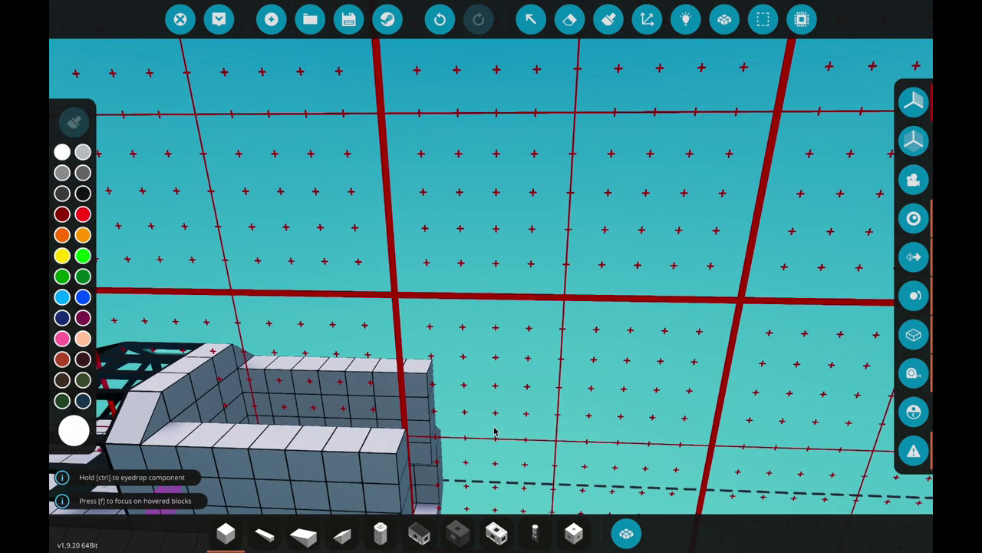
{"action": "key", "text": "w"}
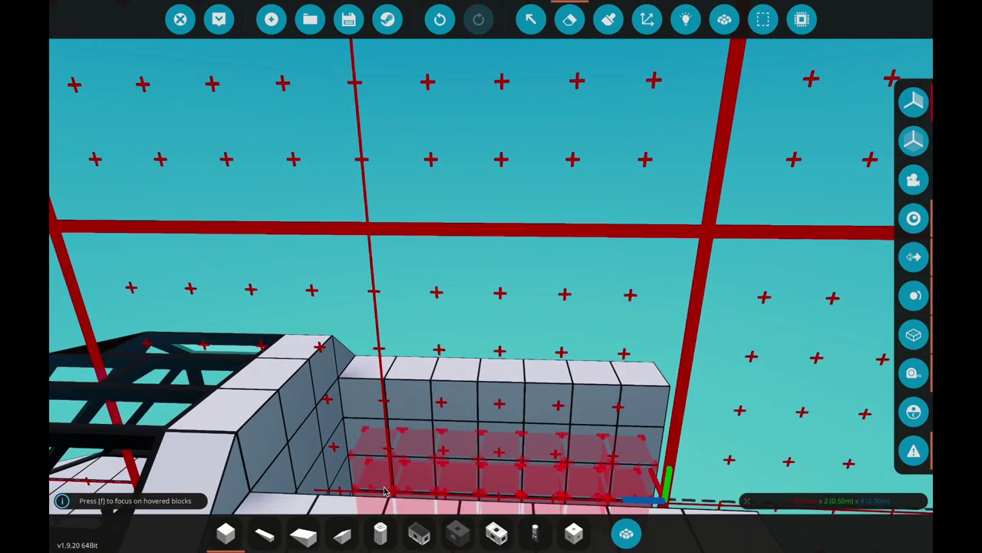
{"action": "key", "text": "w"}
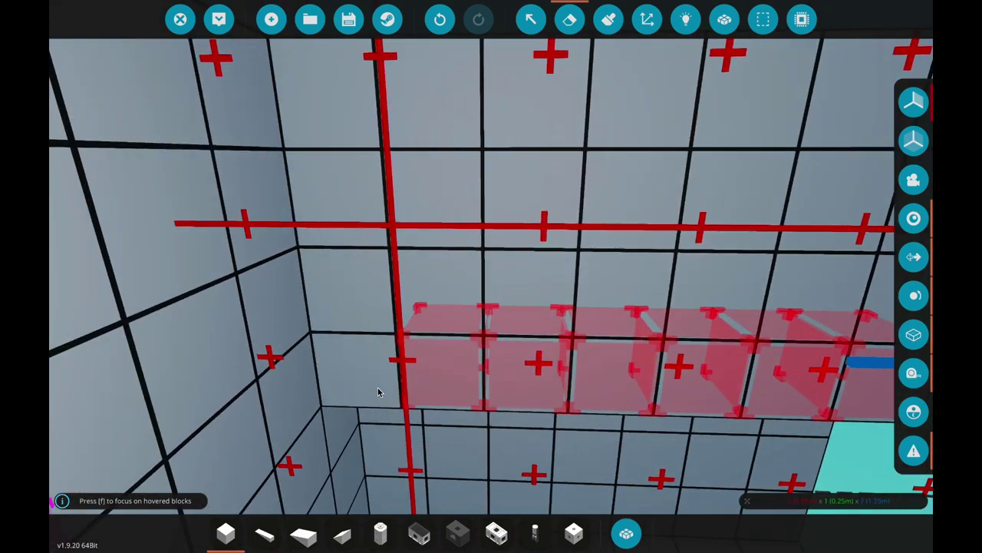
{"action": "key", "text": "w"}
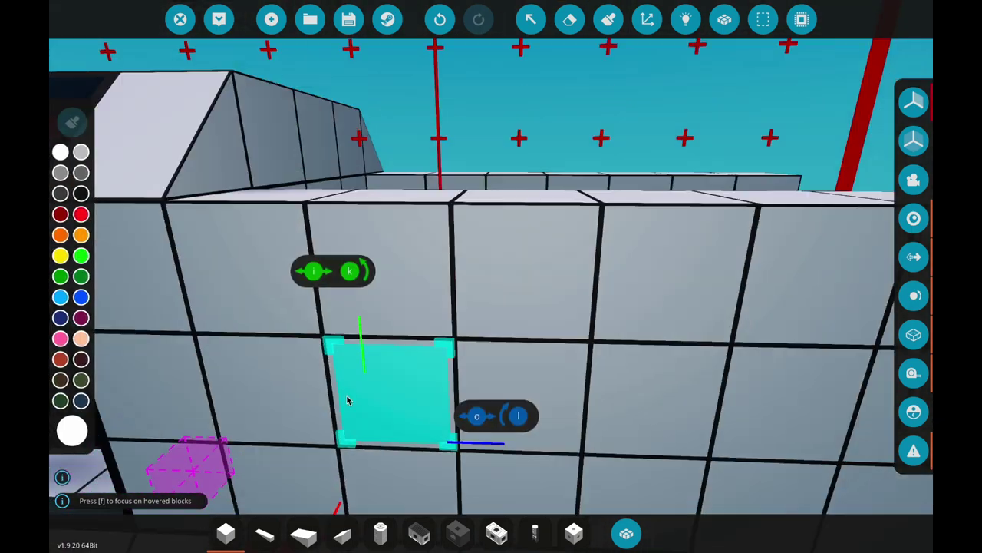
Add a row of wedges along the upper wall's outer edge and fill the roof between the two sides with blocks.
{"action": "key", "text": "3"}
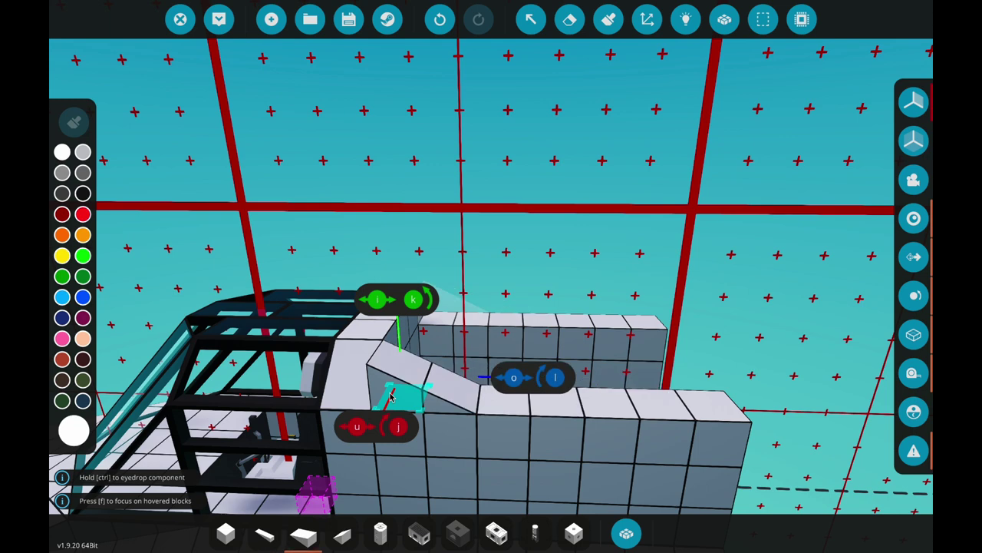
{"action": "left_click_drag", "start_coordinate": [438, 396], "coordinate": [679, 417]}
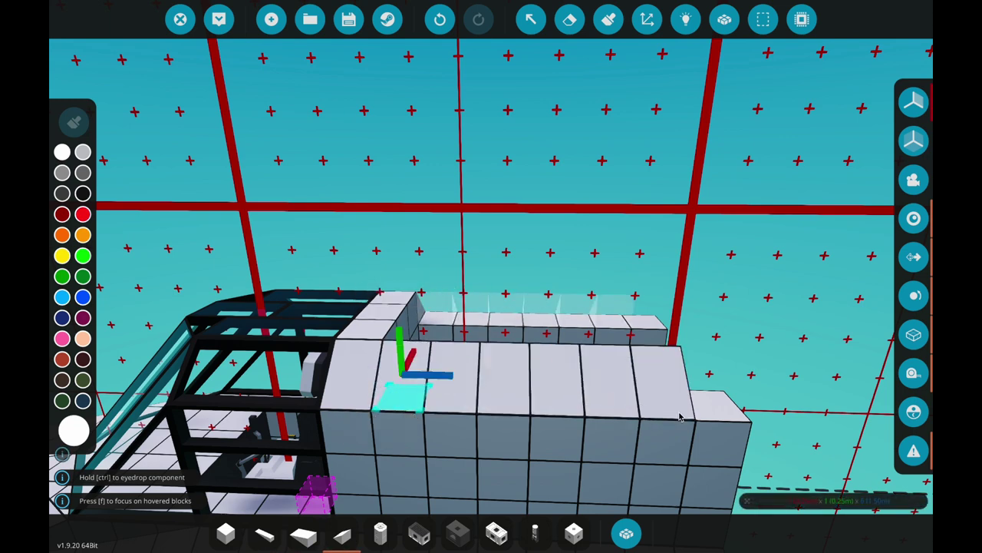
{"action": "key", "text": "w"}
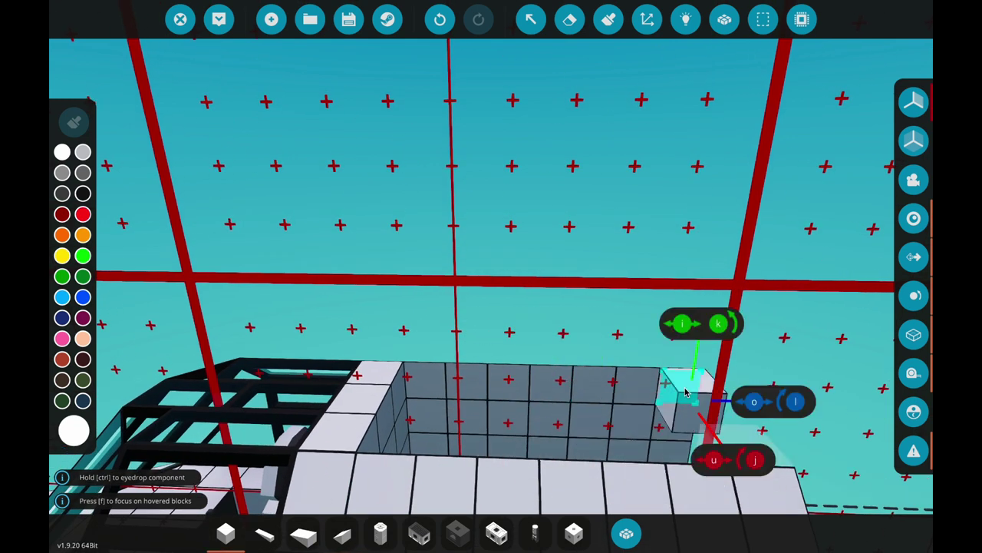
{"action": "key", "text": "f"}
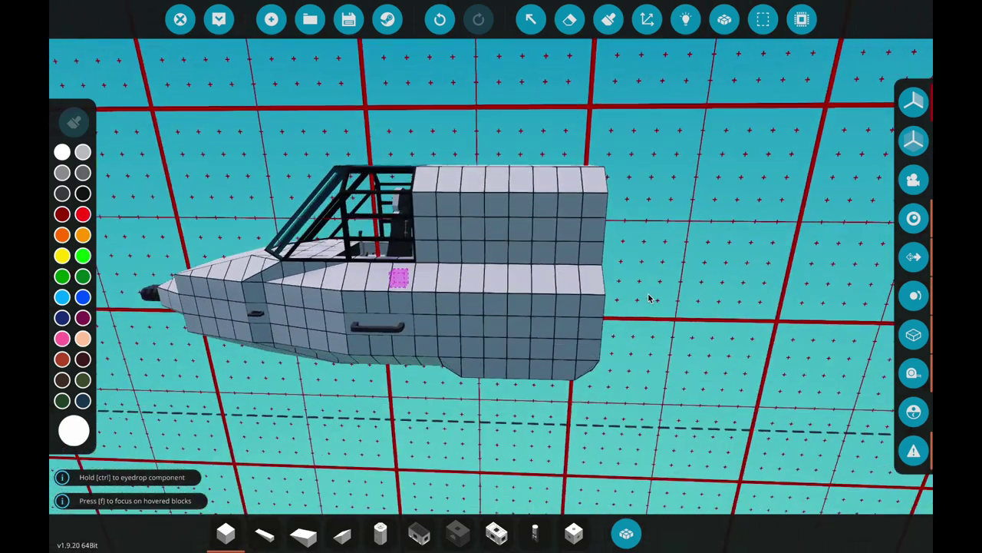
Close the open rear end of the hull with a full wall of blocks between the two sides.
{"action": "key", "text": "d"}
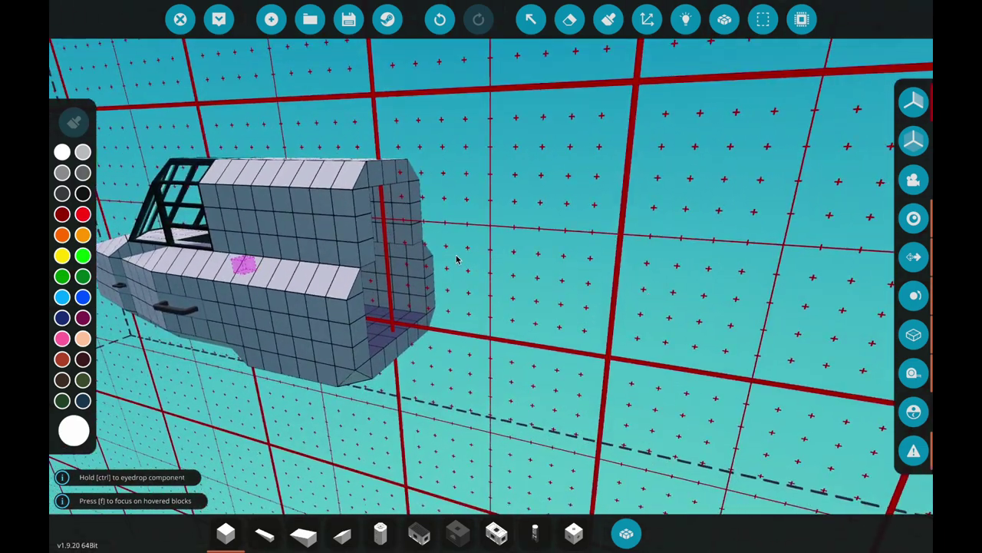
{"action": "key", "text": "w"}
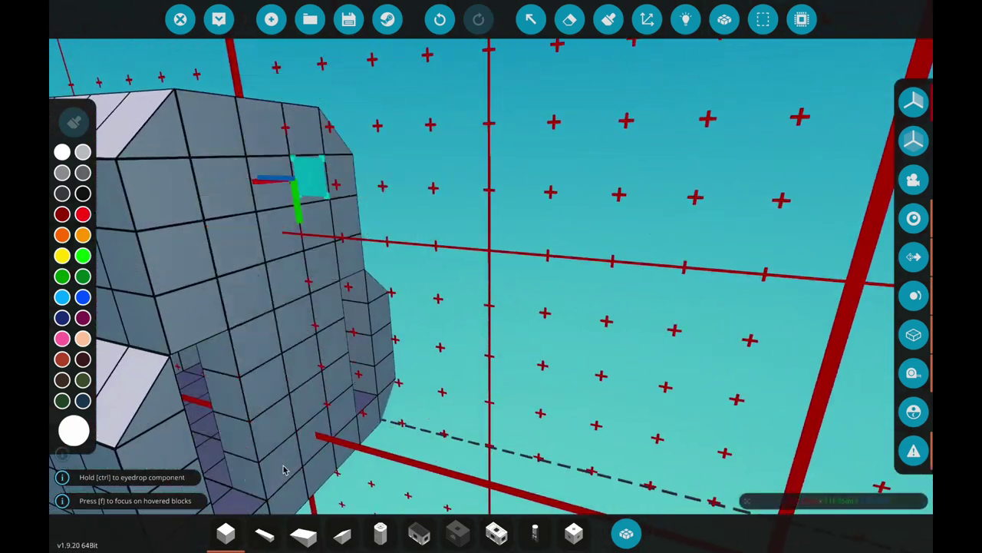
{"action": "key", "text": "f"}
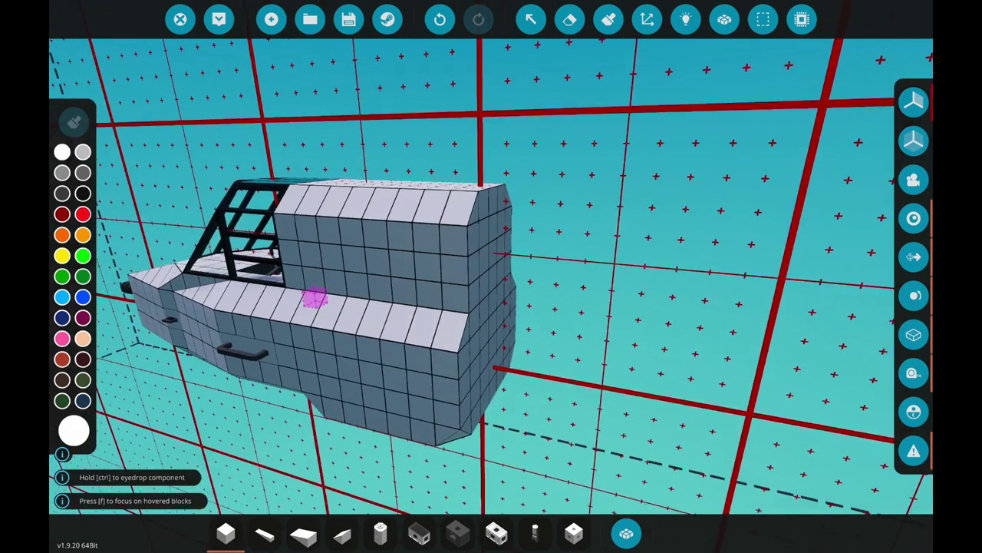
Place a row of Wedge 1x4 pieces across the lower rear edge, oriented flat on top with the underside sloping up rearward.
{"action": "key", "text": "d"}
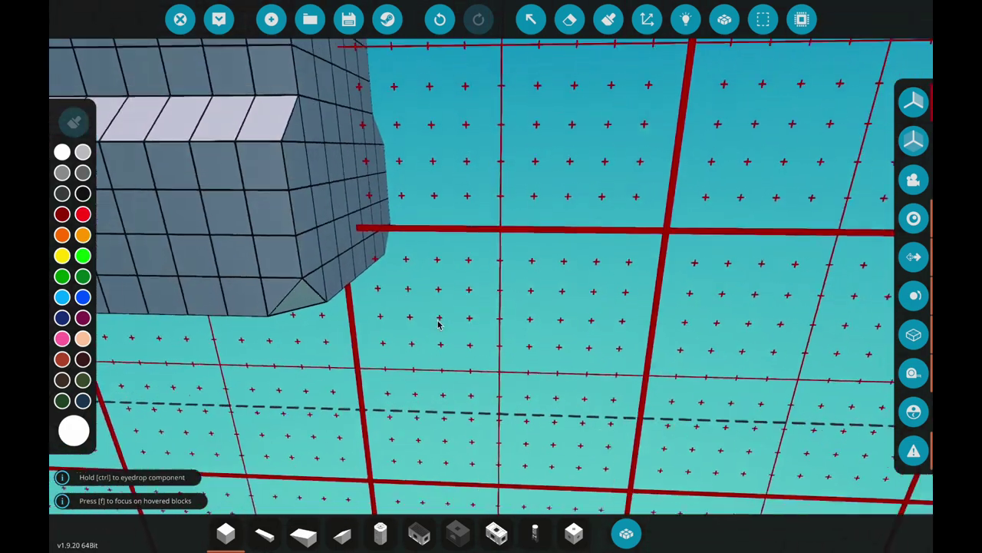
{"action": "key", "text": "4"}
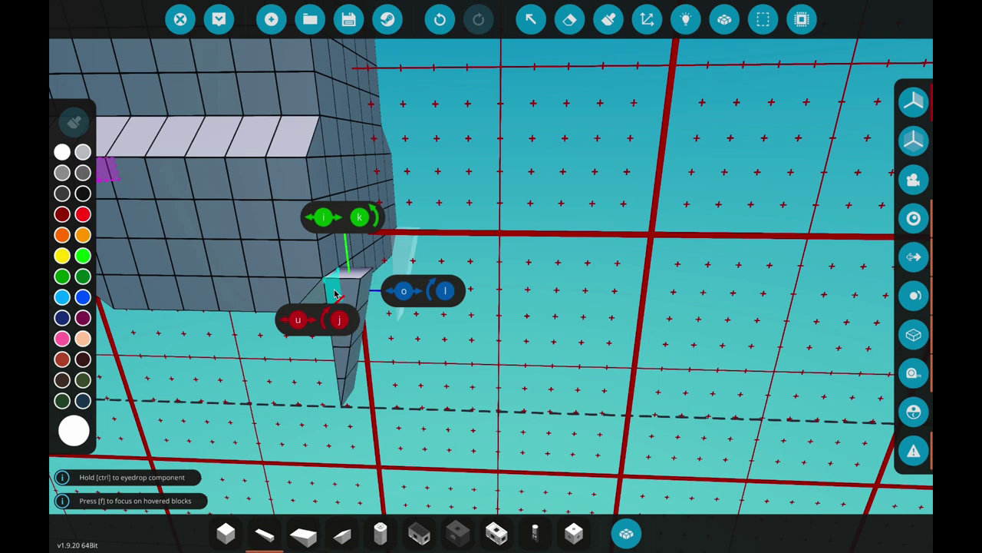
{"action": "key", "text": "k"}
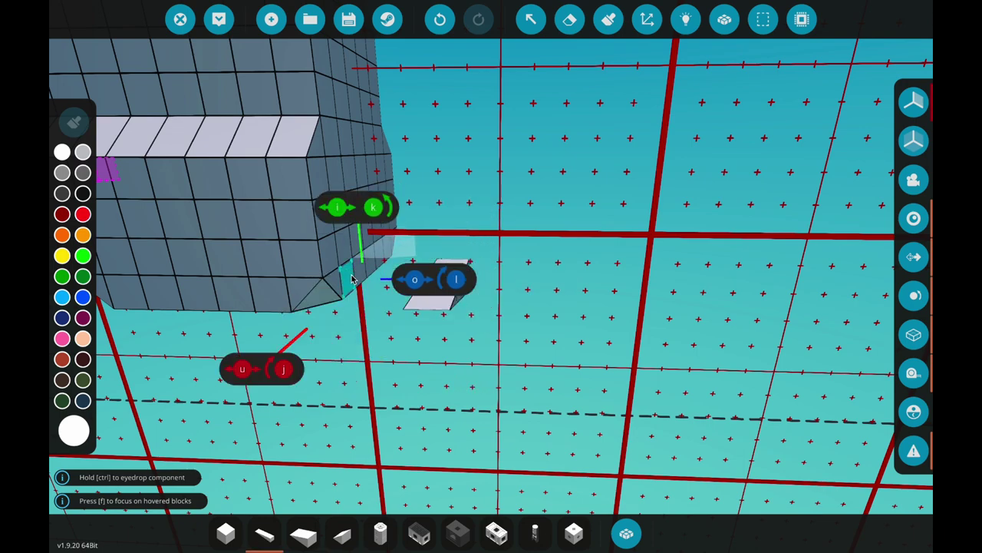
{"action": "key", "text": "e"}
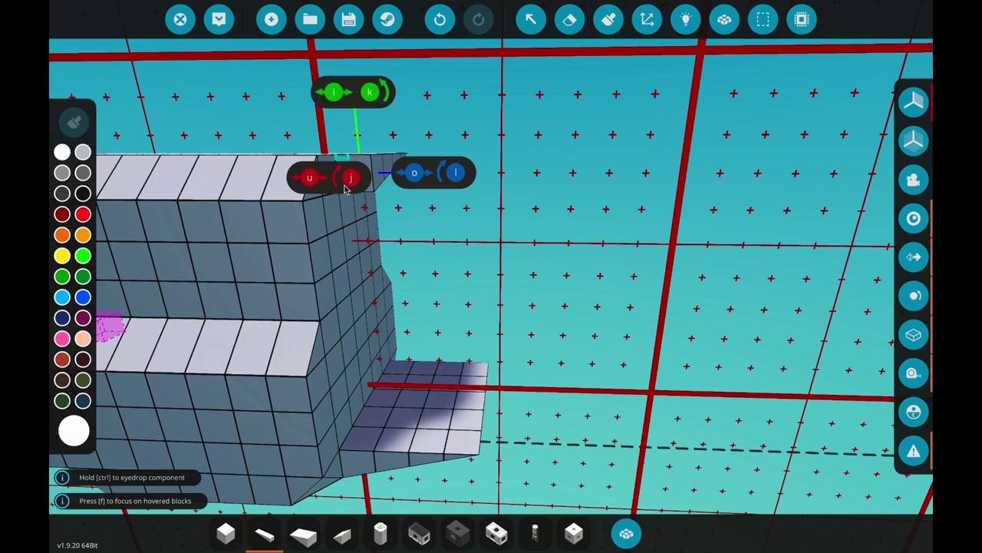
Rotate the Wedge 1x4 and place a row across the roof's rear edge, sloping down toward the tail.
{"action": "key", "text": "k"}
{"action": "key", "text": "k"}
{"action": "key", "text": "k"}
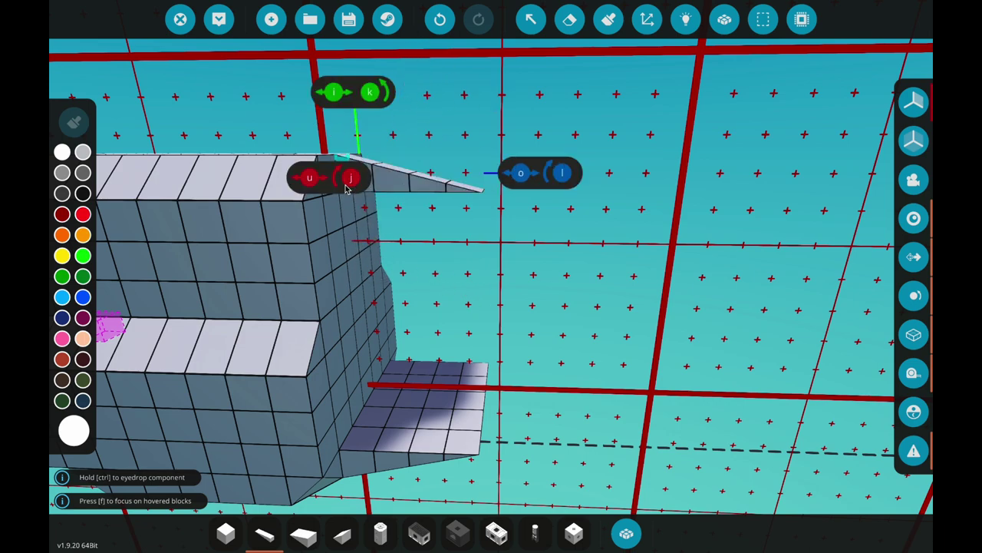
{"action": "key", "text": "w"}
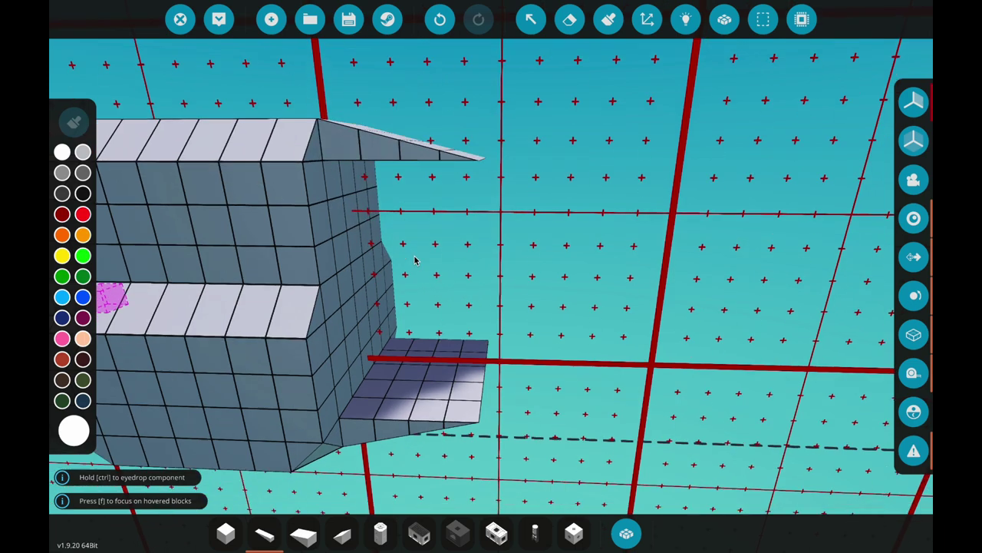
{"action": "key", "text": "e"}
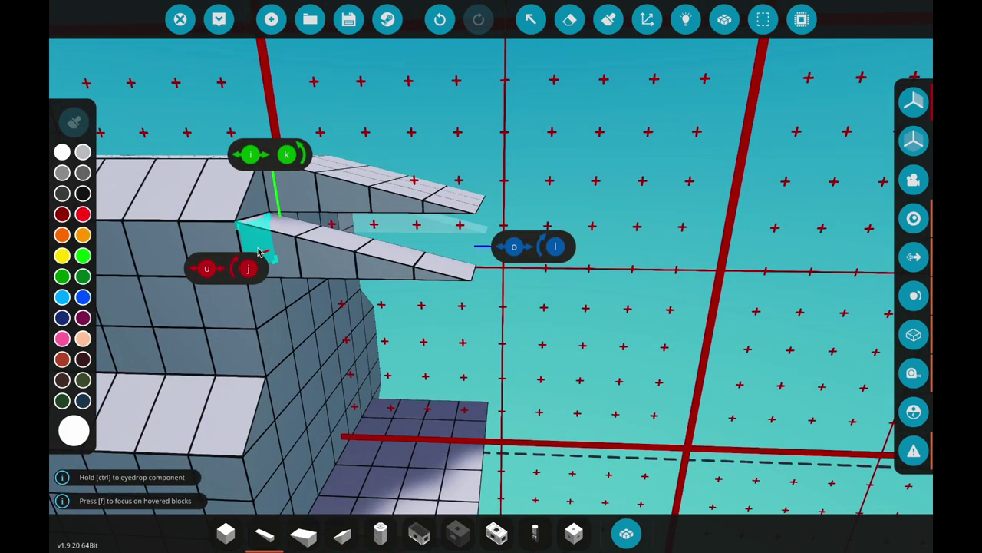
{"action": "key", "text": "q"}
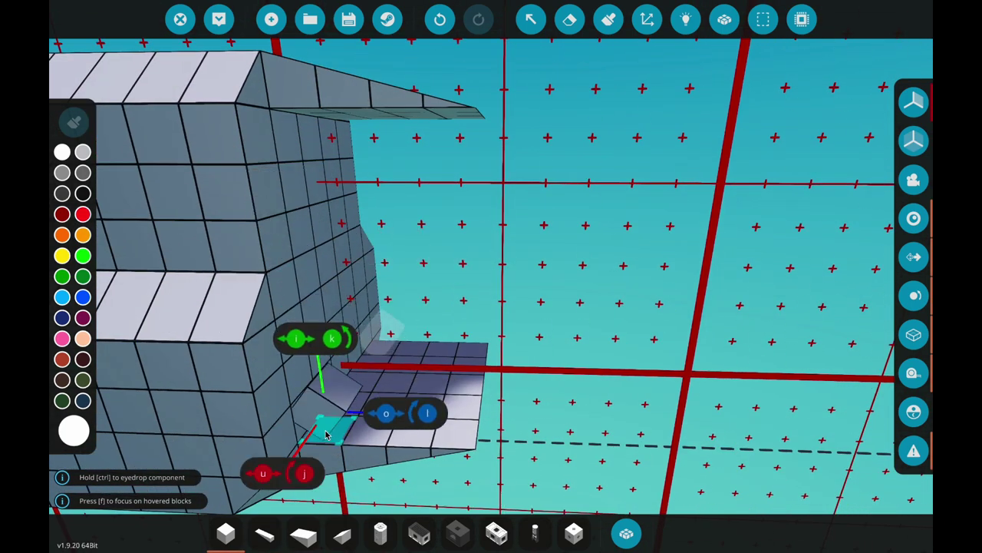
Search the components for "py" and fit four-block-long pyramids at the tail's roof corner, sloped shoulder and lower corner.
{"action": "key", "text": "Tab"}
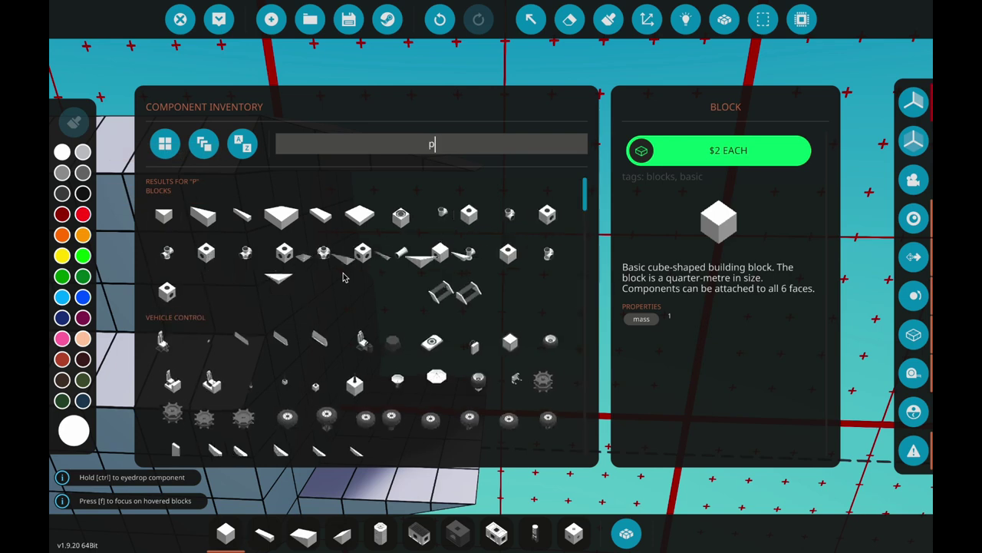
{"action": "type", "text": "py"}
{"action": "left_click", "coordinate": [482, 214]}
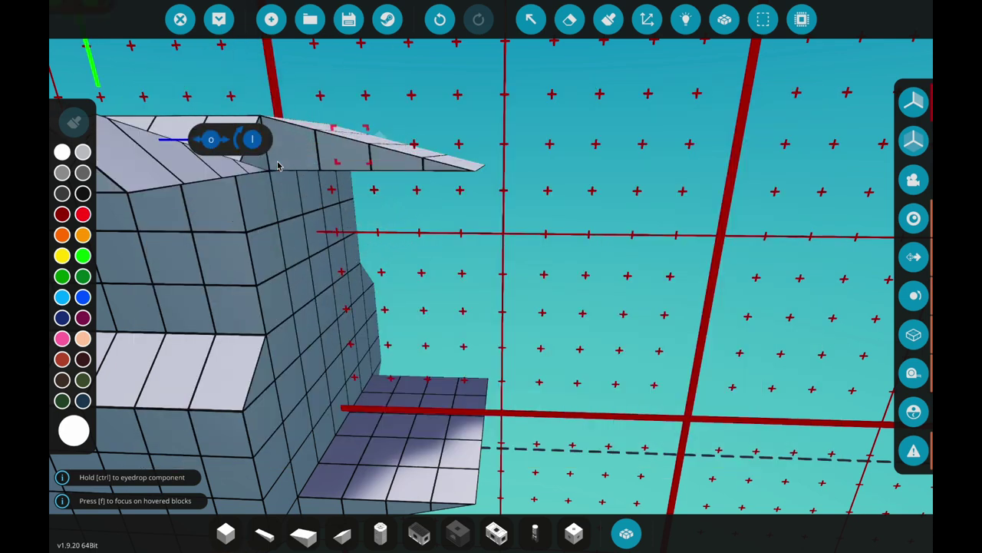
{"action": "left_click_drag", "start_coordinate": [278, 165], "coordinate": [278, 165]}
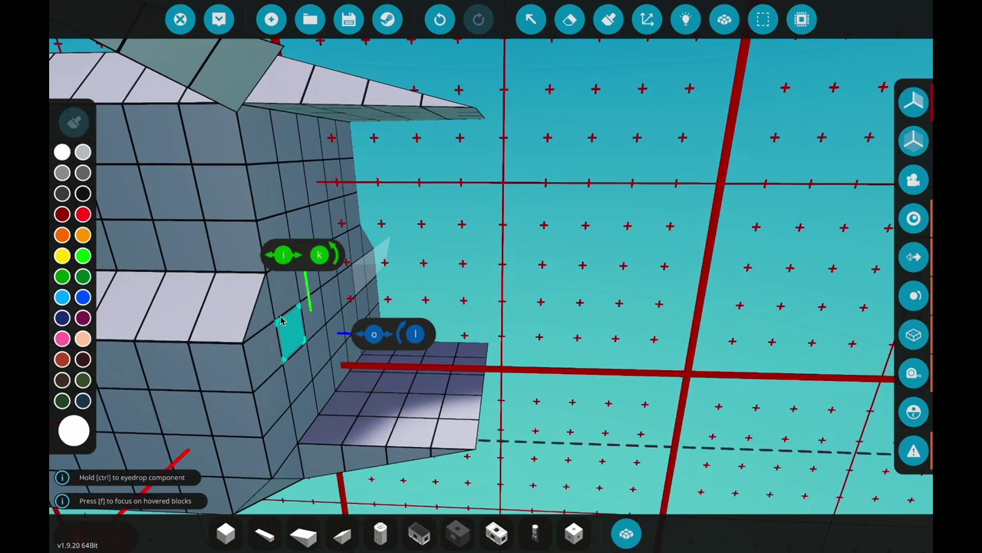
{"action": "key", "text": "i"}
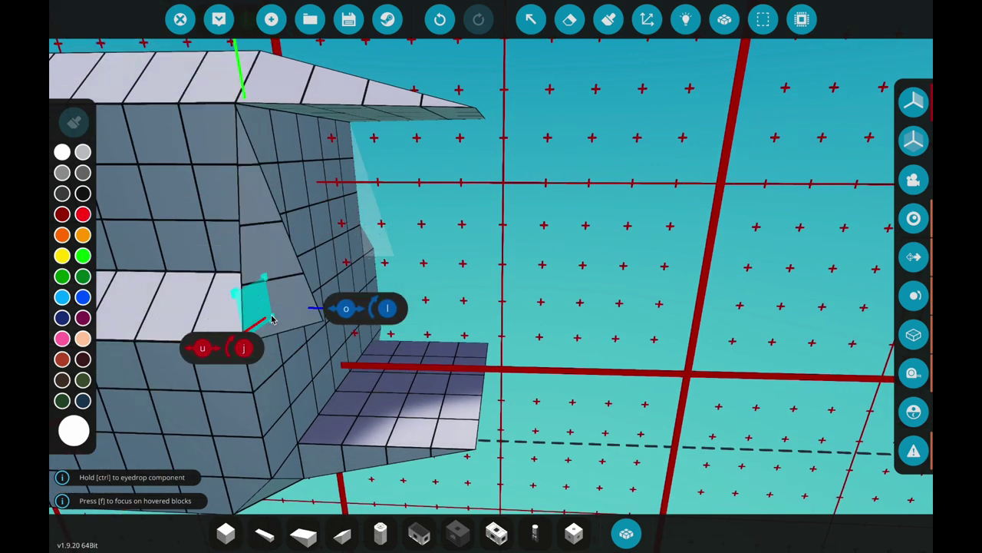
{"action": "key", "text": "i"}
{"action": "key", "text": "q"}
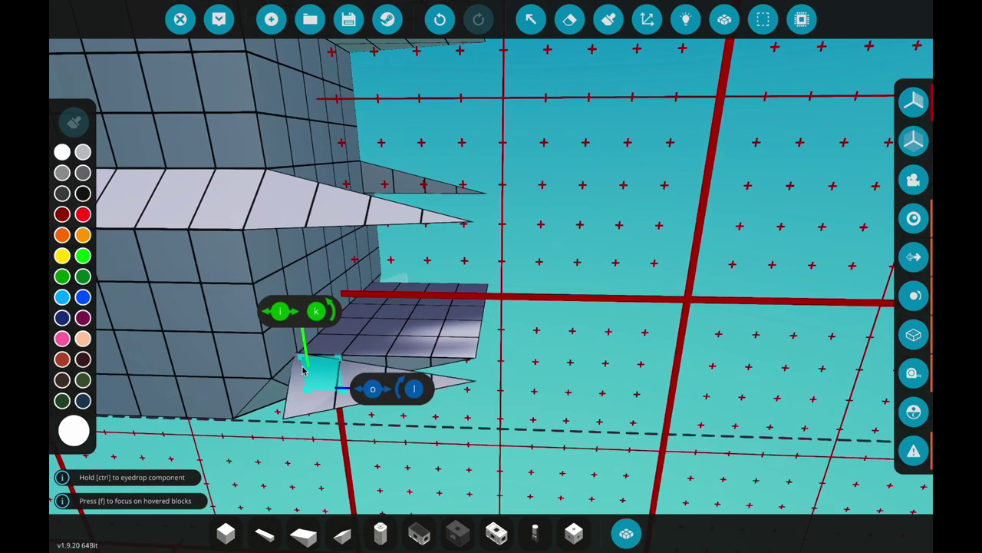
{"action": "key", "text": "l"}
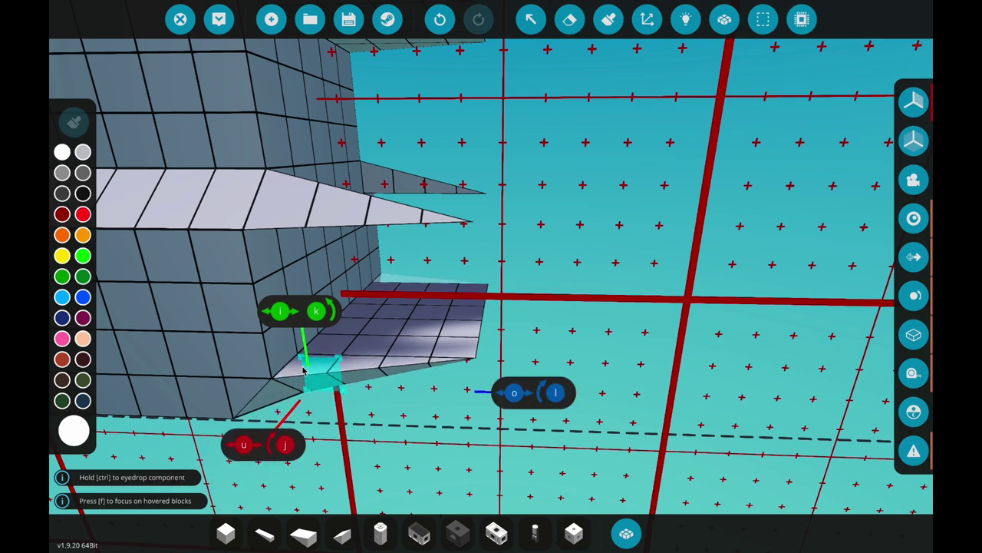
Fill the tail's lower side below the shoulder with Wedge 1x4 pieces two high, and undo the misplaced extra piece.
{"action": "key", "text": "2"}
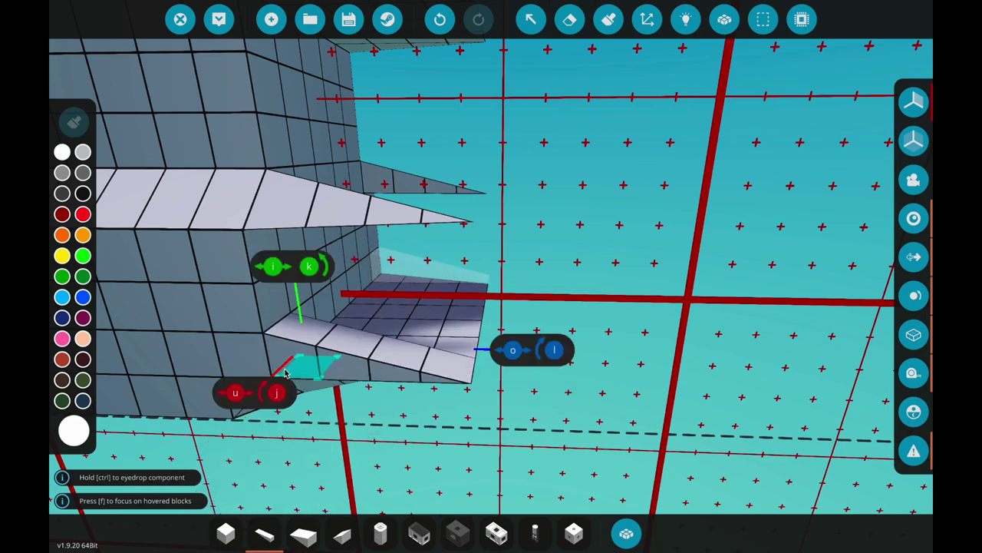
{"action": "key", "text": "k"}
{"action": "left_click", "coordinate": [289, 364]}
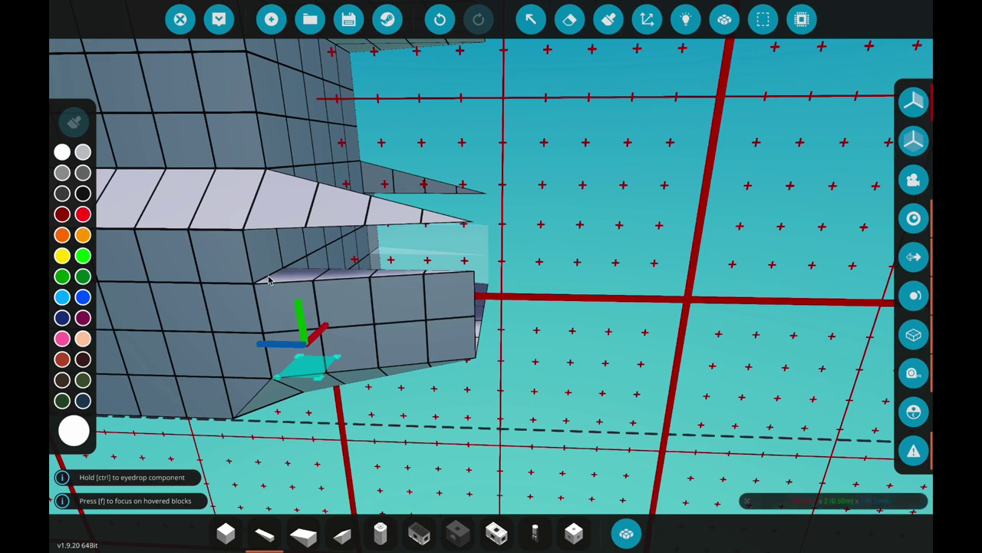
{"action": "left_click_drag", "start_coordinate": [269, 223], "coordinate": [264, 256]}
{"action": "key", "text": "ctrl+z"}
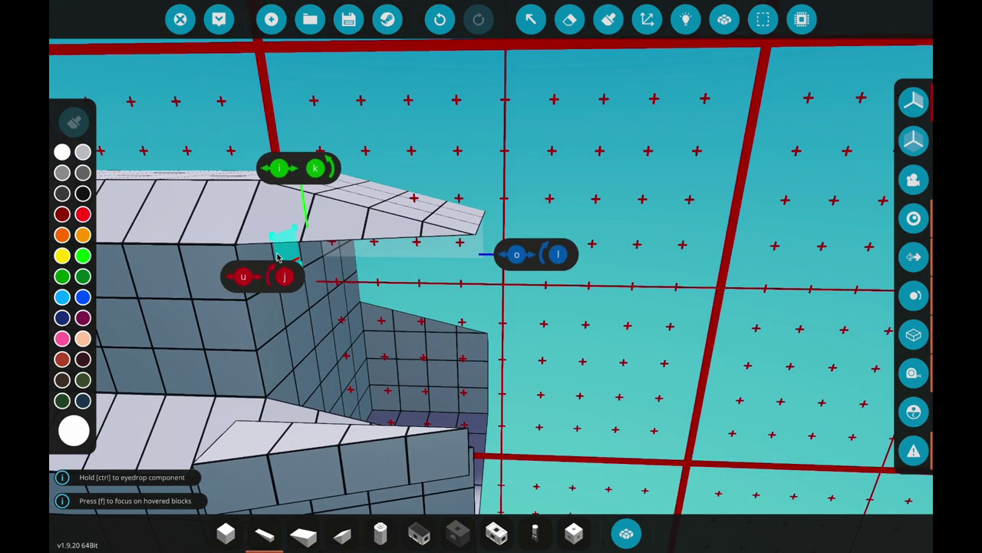
Pick a long inverse pyramid from the "py" results, rotate it and fit it along the inner side of the tail's shoulder.
{"action": "key", "text": "q"}
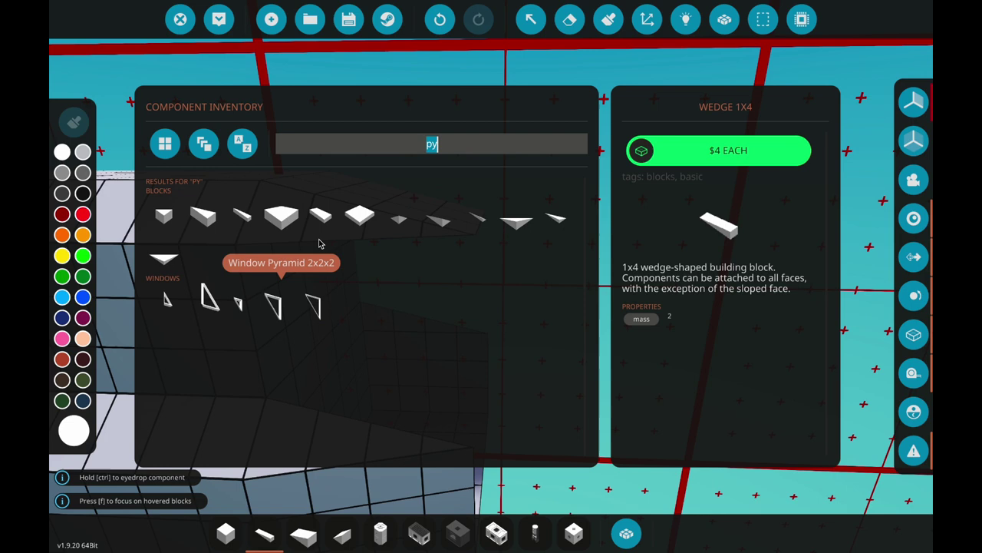
{"action": "left_click", "coordinate": [241, 215]}
{"action": "left_click", "coordinate": [365, 327]}
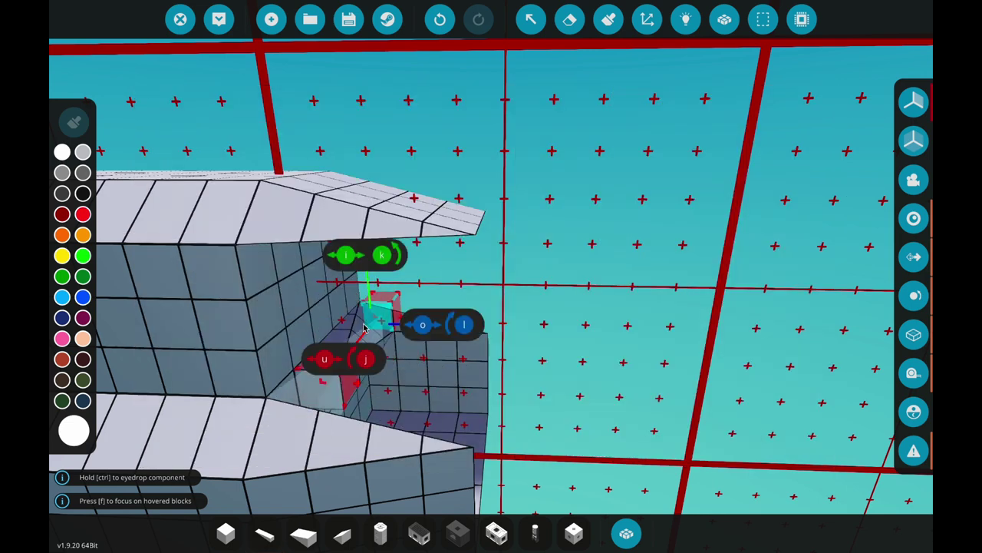
{"action": "key", "text": "k"}
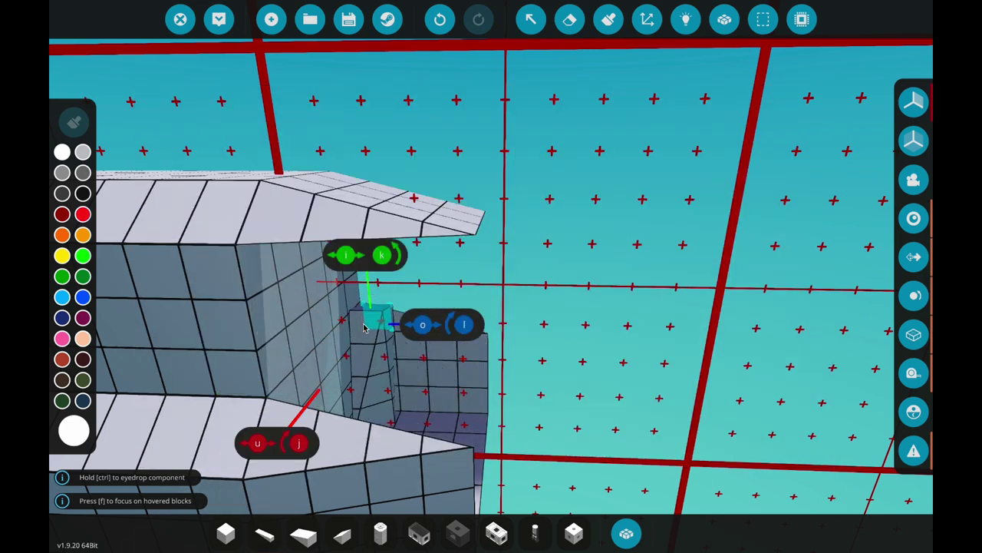
{"action": "key", "text": "k"}
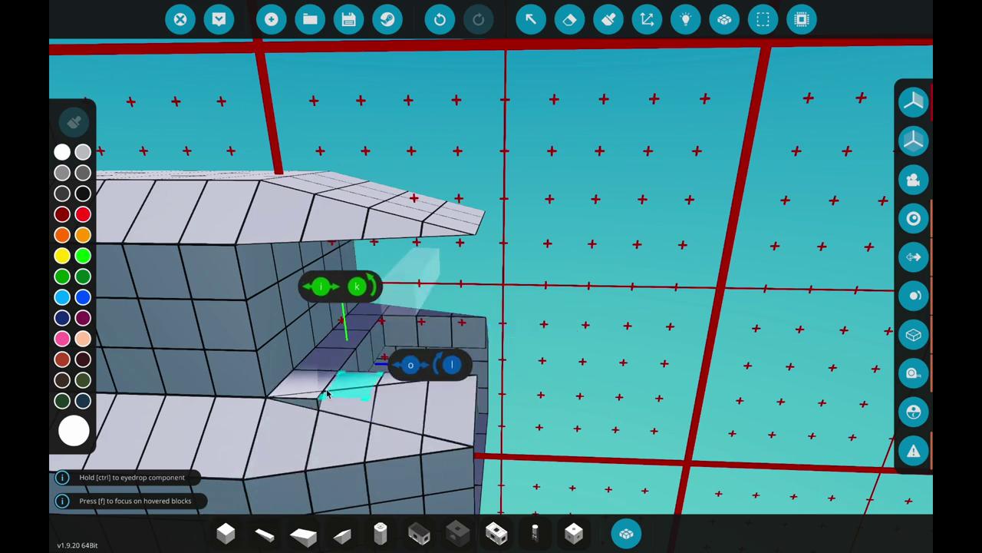
{"action": "left_click", "coordinate": [326, 394]}
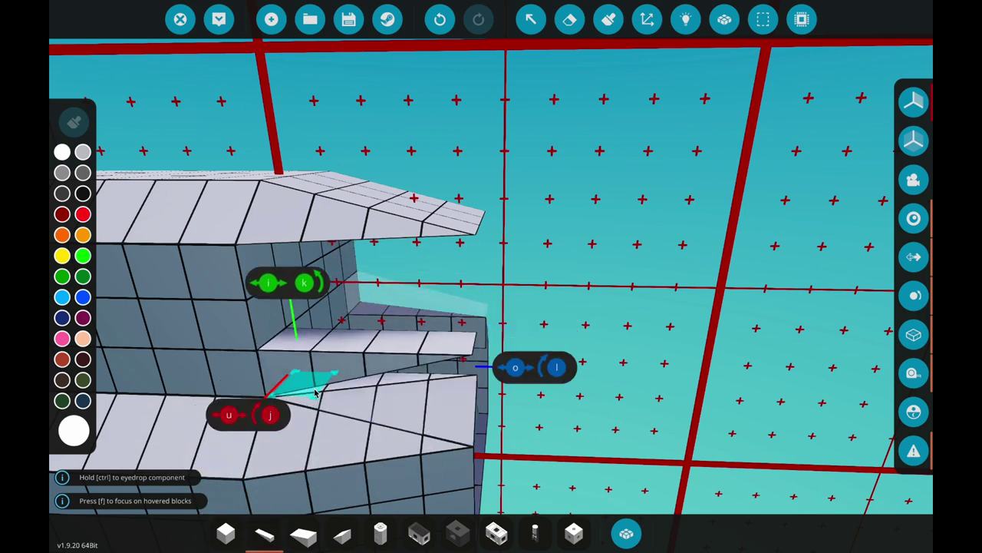
Fit a wedge along the tail's lower inner shoulder and close the tail's open rear end with blocks.
{"action": "left_click", "coordinate": [314, 393]}
{"action": "key", "text": "d"}
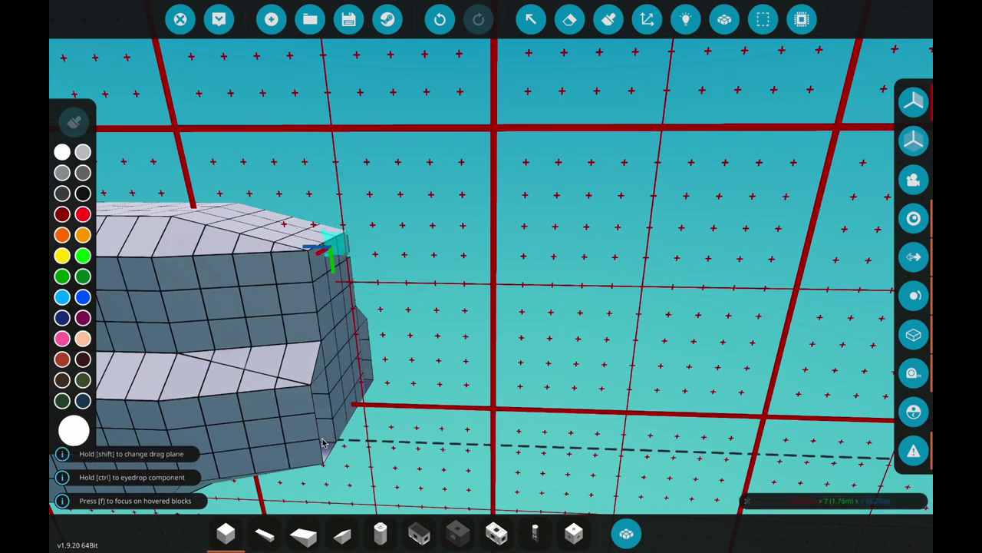
{"action": "key", "text": "s"}
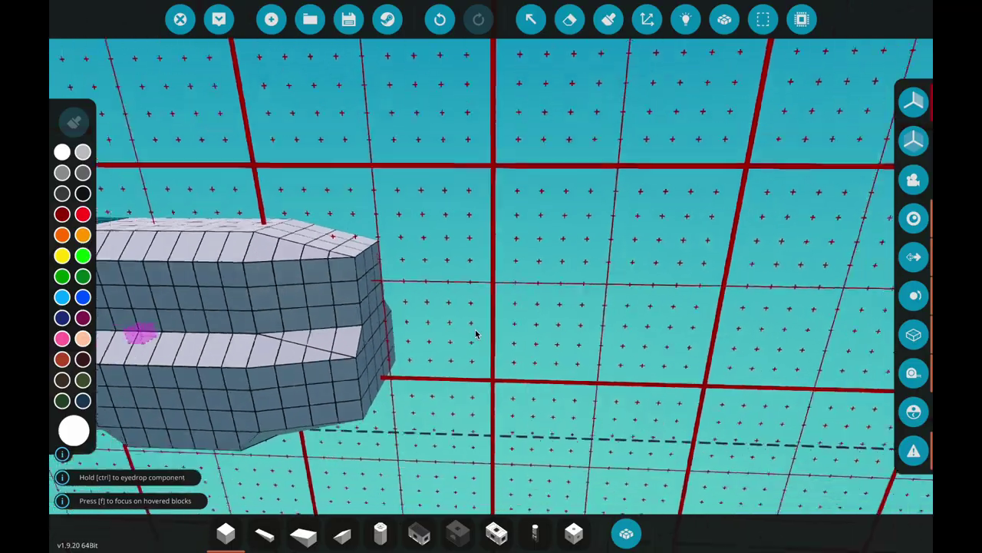
Rotate a Wedge 1x4 upright and attach it to the hull side behind the handle as a slanted leading edge.
{"action": "key", "text": "w"}
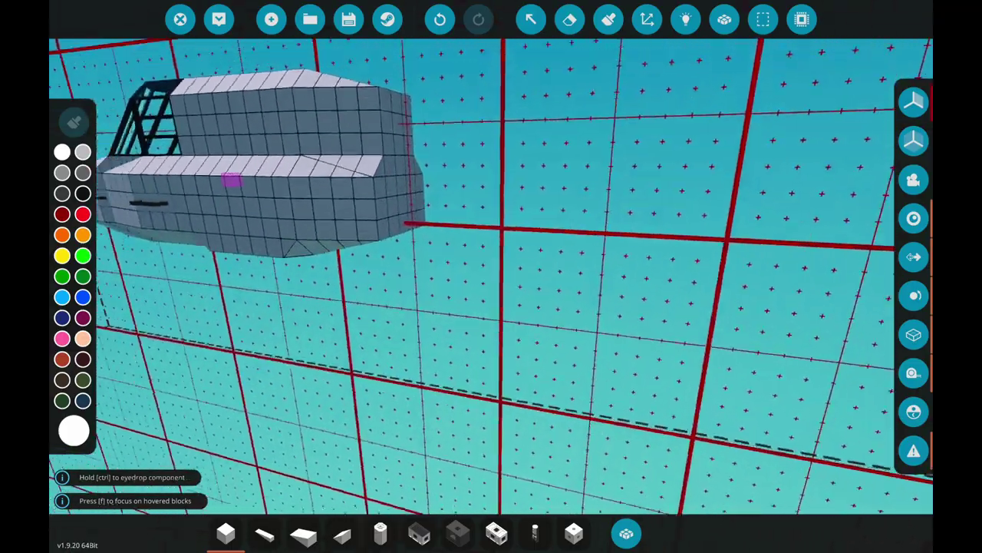
{"action": "key", "text": "w"}
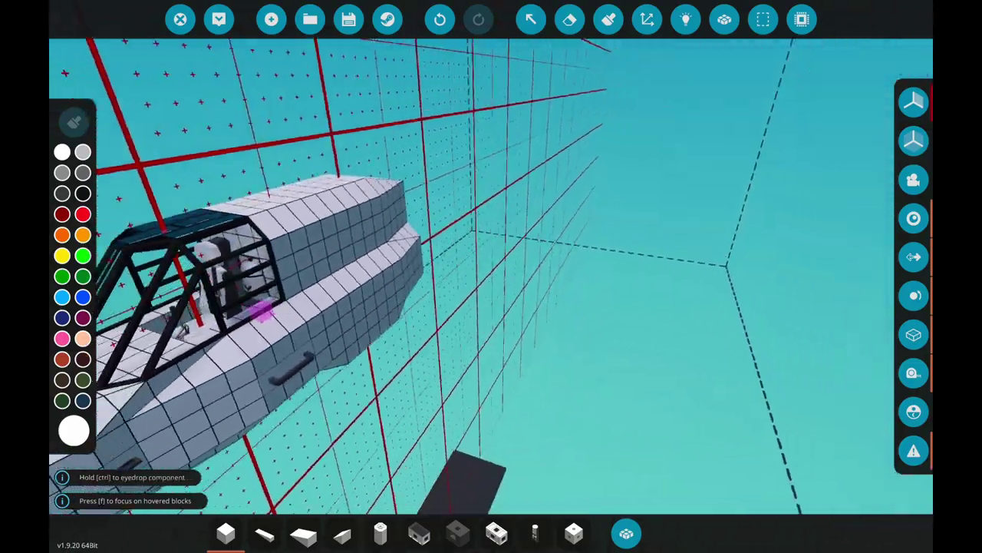
{"action": "key", "text": "d"}
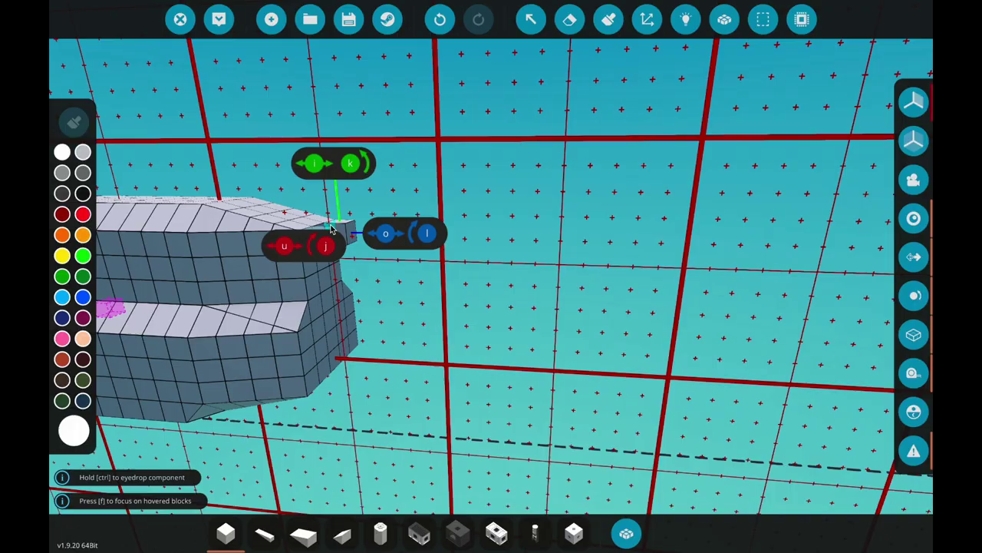
{"action": "key", "text": "s"}
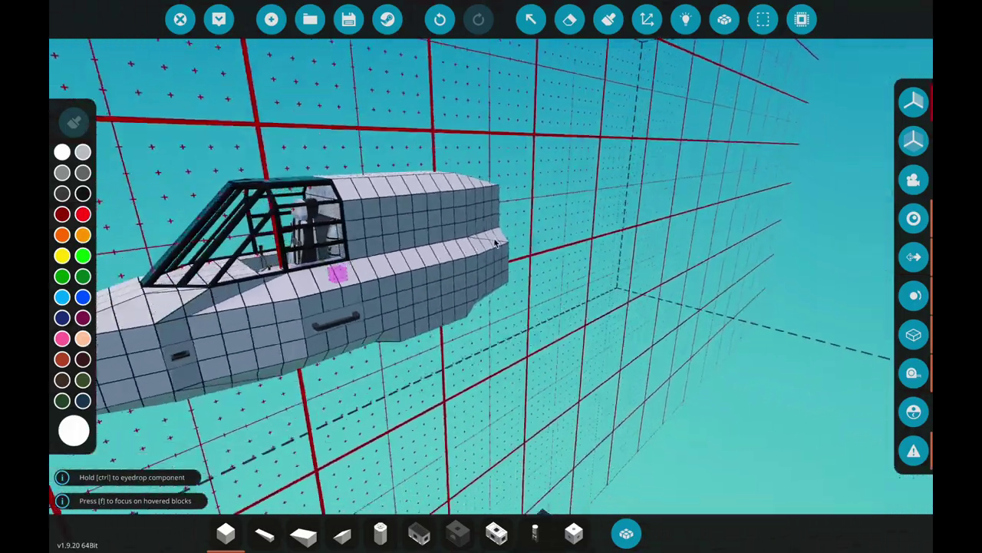
{"action": "key", "text": "w"}
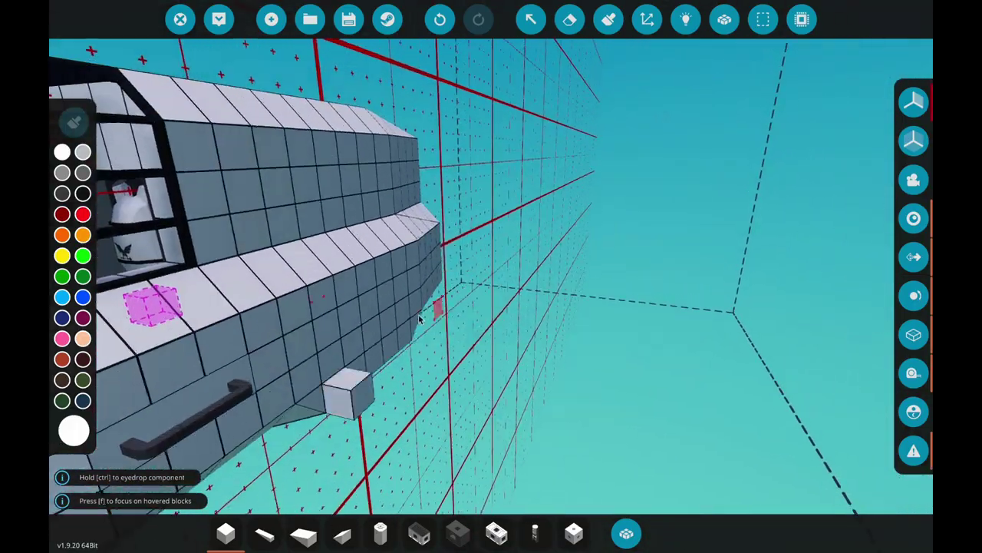
{"action": "mouse_move", "coordinate": [347, 337]}
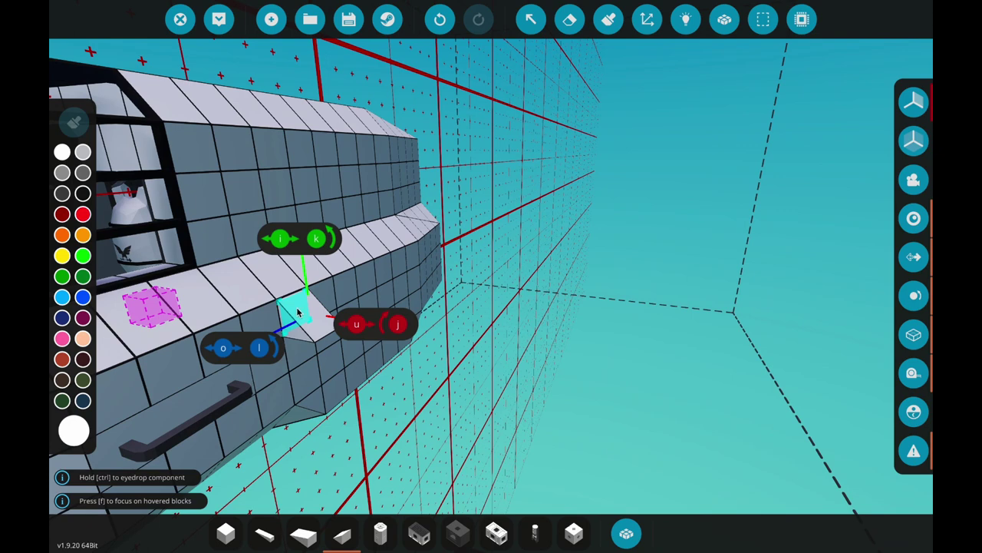
{"action": "key", "text": "l"}
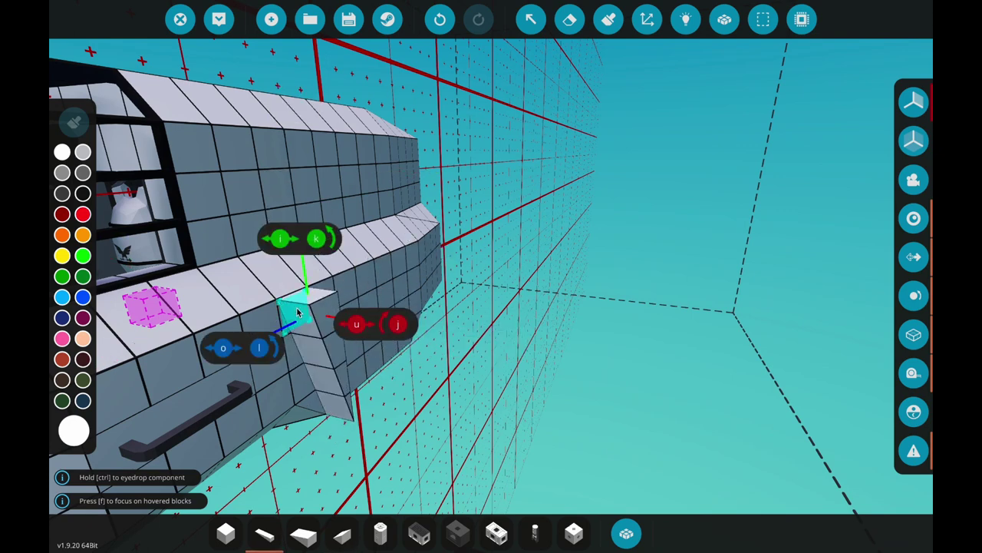
{"action": "key", "text": "d"}
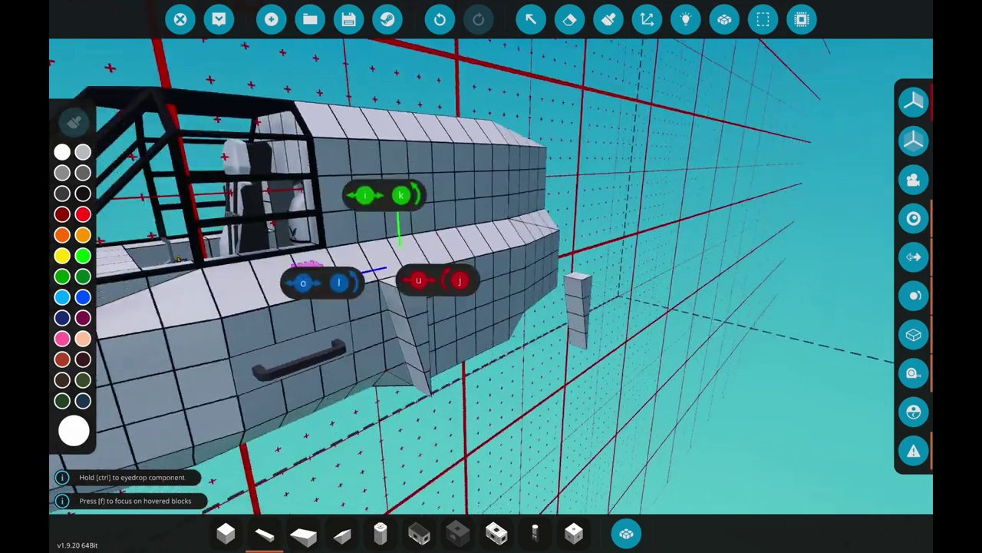
{"action": "key", "text": "f"}
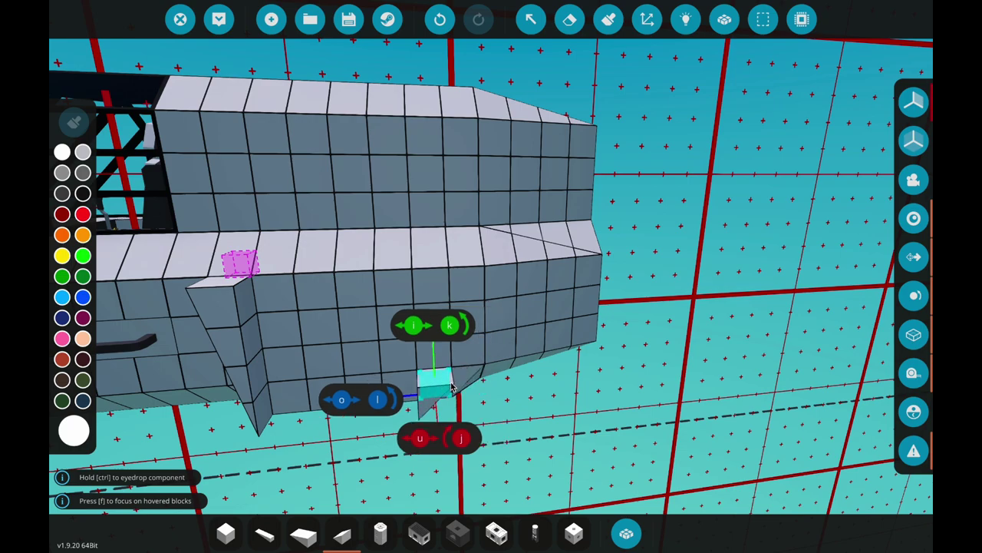
Place a single-block wedge on the hull side's lower rear edge, in line with the slanted leading edge.
{"action": "left_click", "coordinate": [463, 383]}
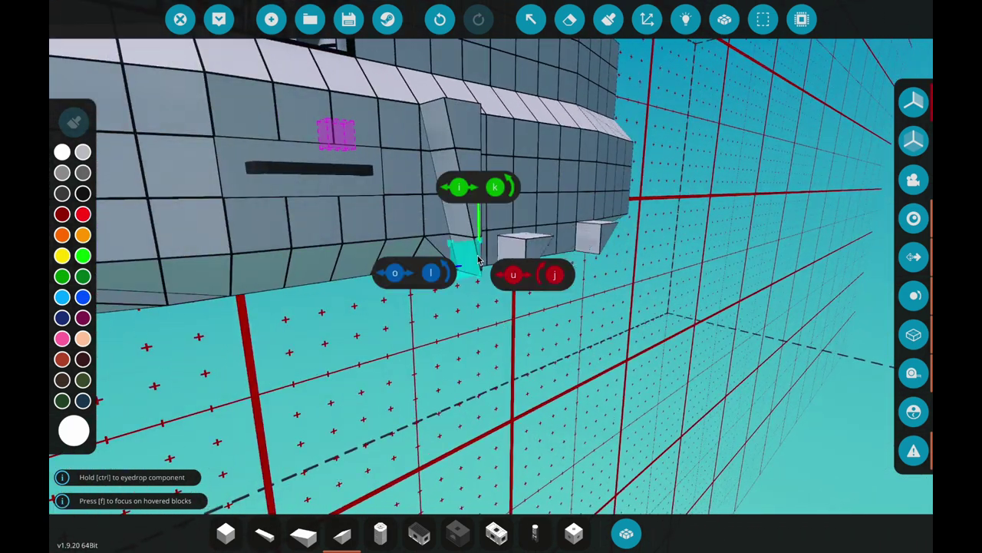
{"action": "scroll", "coordinate": [477, 261], "scroll_direction": "up", "scroll_amount": 3}
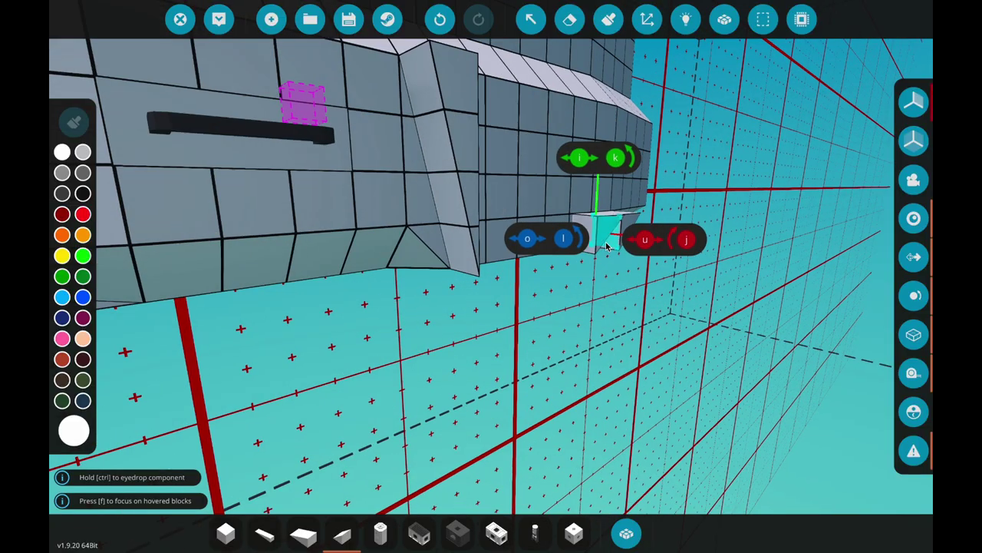
{"action": "scroll", "coordinate": [656, 270], "scroll_direction": "down", "scroll_amount": 5}
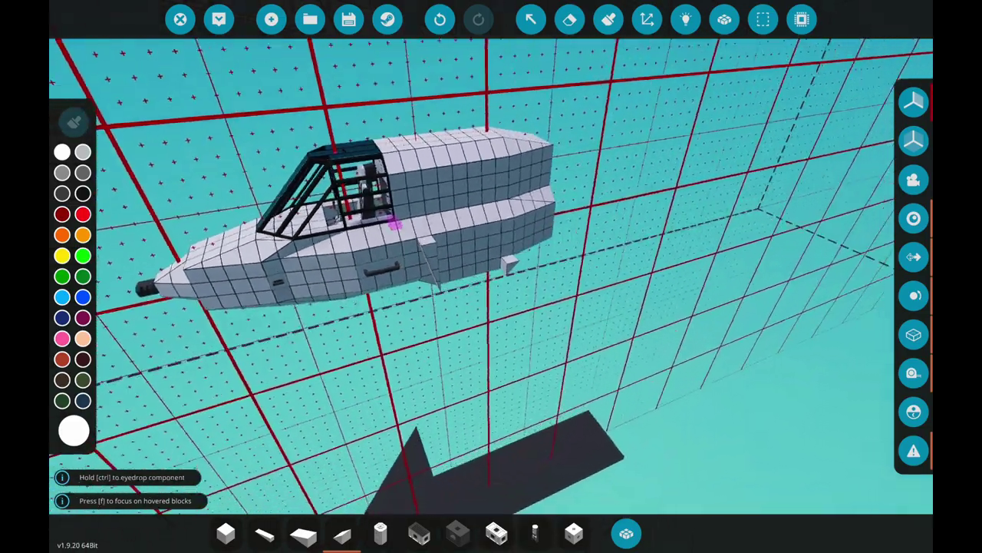
{"action": "scroll", "coordinate": [656, 270], "scroll_direction": "up", "scroll_amount": 5}
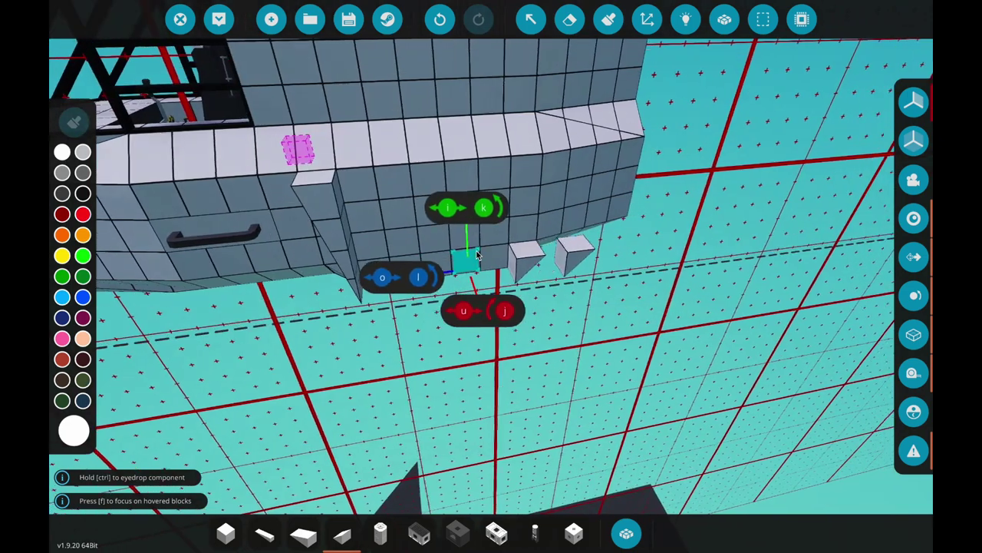
Frame a rectangular side recess behind the slanted edge with rows of blocks along its top, bottom and rear.
{"action": "key", "text": "1"}
{"action": "left_click_drag", "start_coordinate": [370, 207], "coordinate": [505, 203]}
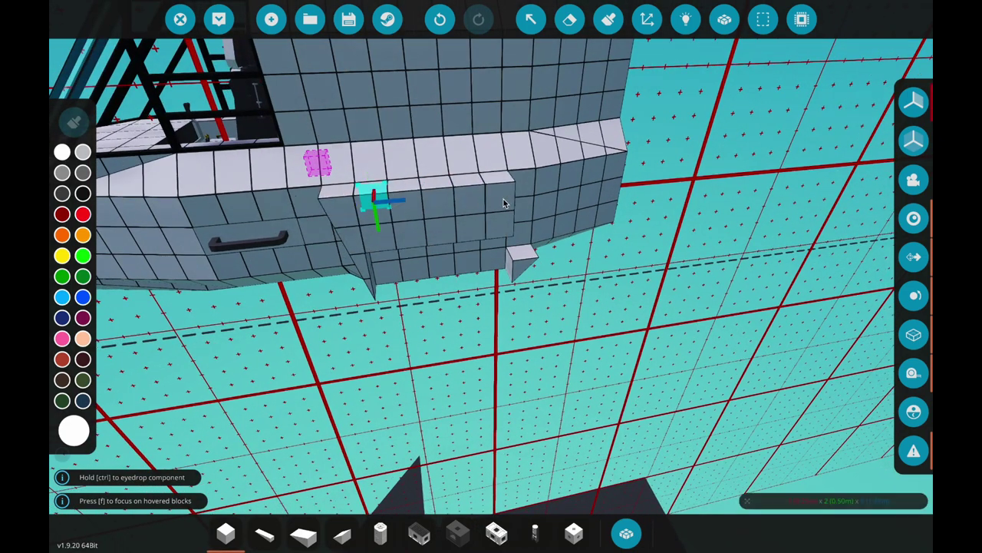
{"action": "key", "text": "d"}
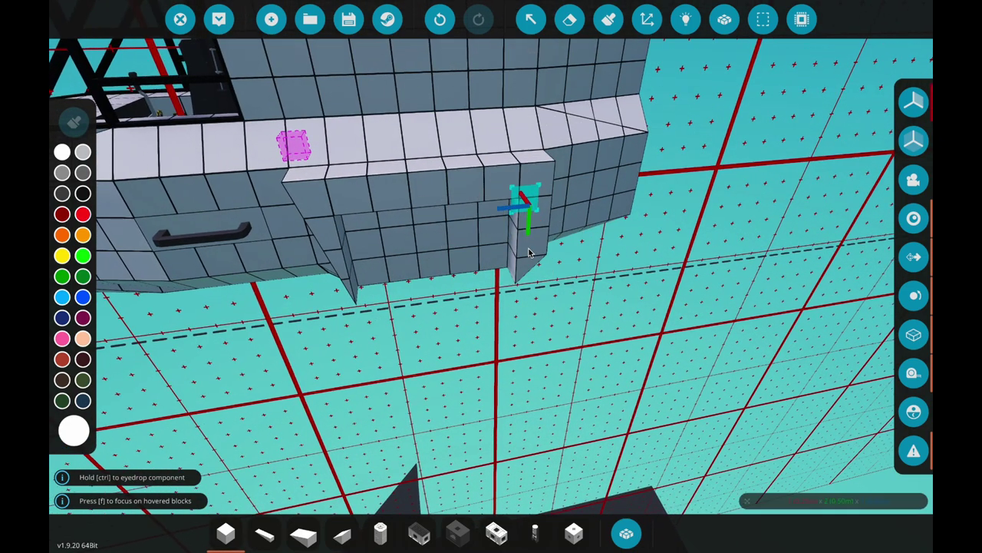
{"action": "key", "text": "q"}
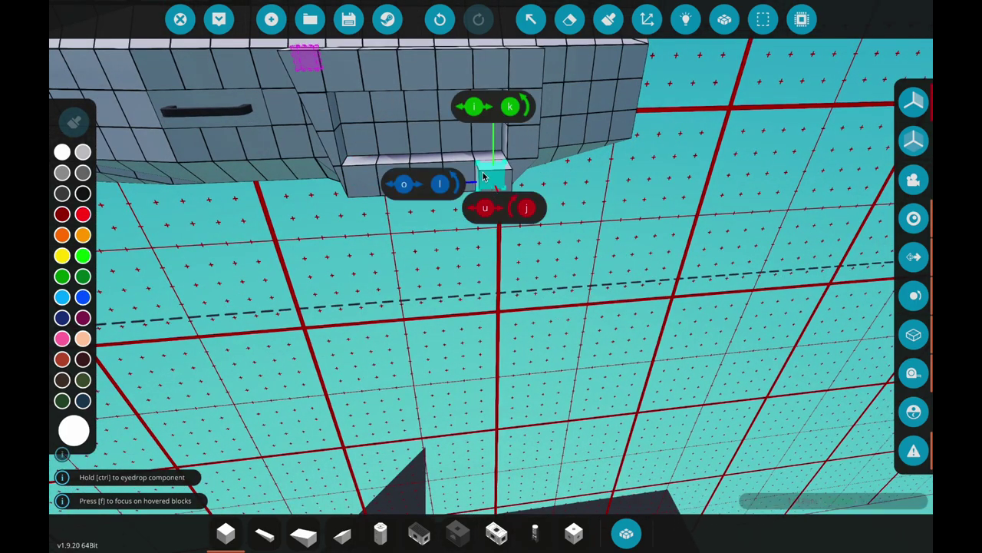
{"action": "key", "text": "d"}
{"action": "key", "text": "a"}
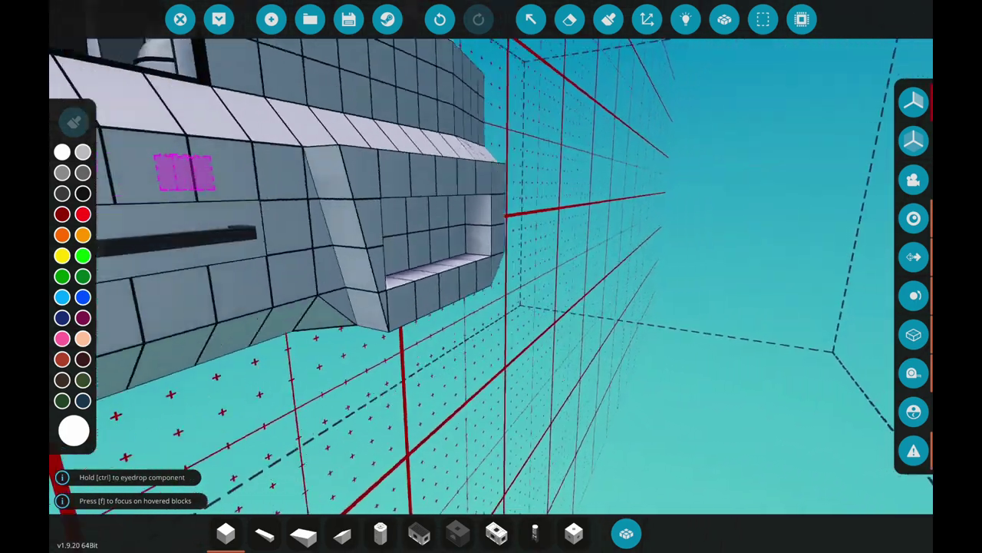
Erase the recess's top block row and the adjoining shoulder slope, and replace them with a row of two-block-long wedges.
{"action": "key", "text": "w"}
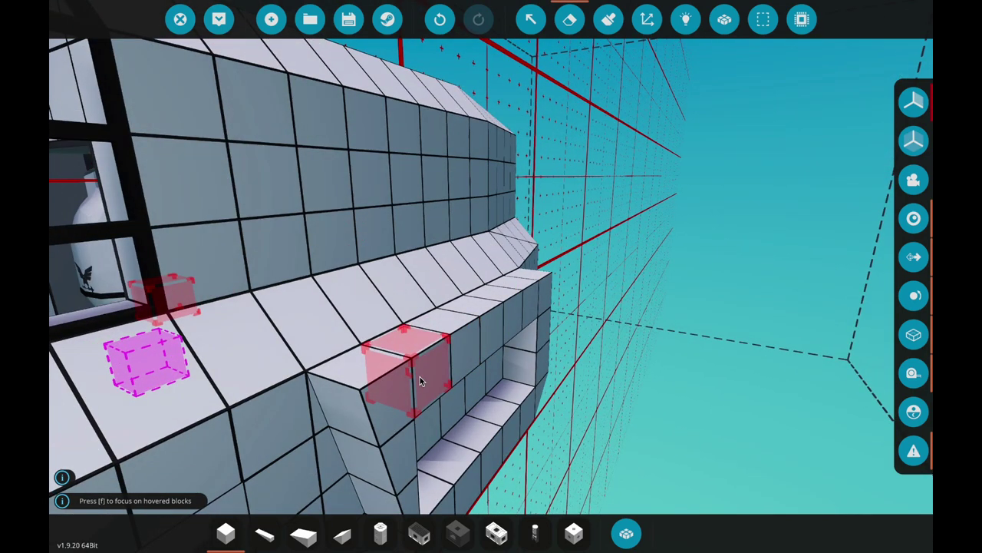
{"action": "left_click_drag", "start_coordinate": [421, 381], "coordinate": [529, 299]}
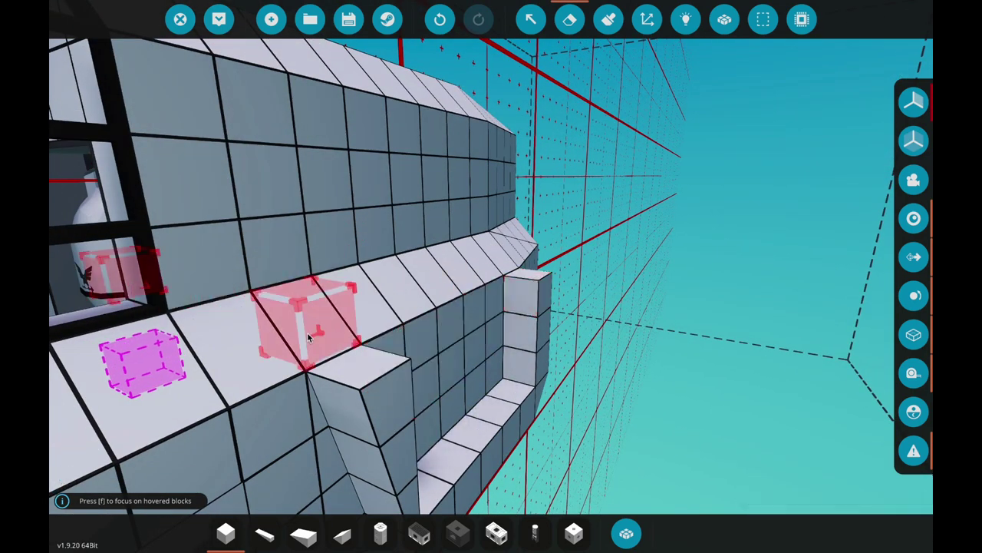
{"action": "left_click_drag", "start_coordinate": [307, 318], "coordinate": [513, 265]}
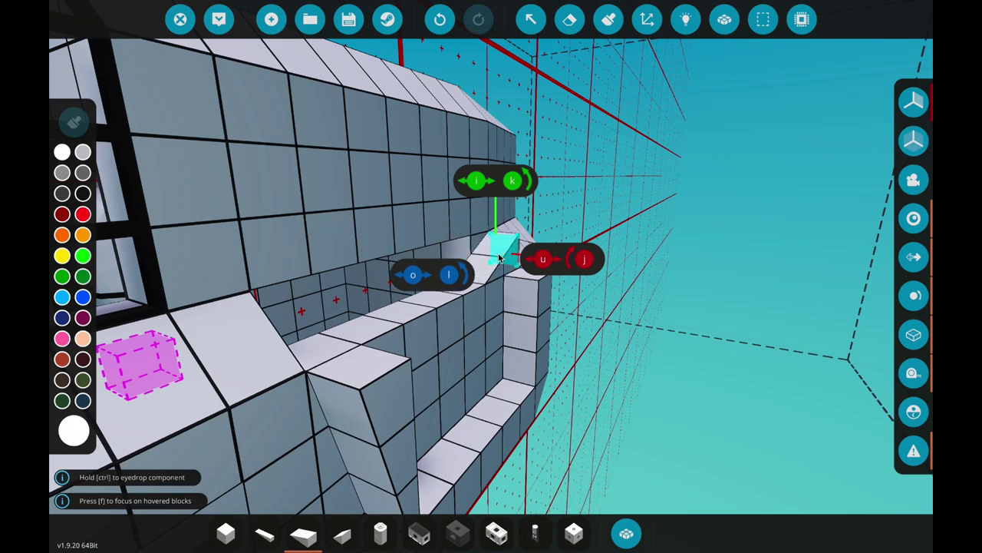
{"action": "left_click_drag", "start_coordinate": [499, 259], "coordinate": [691, 287]}
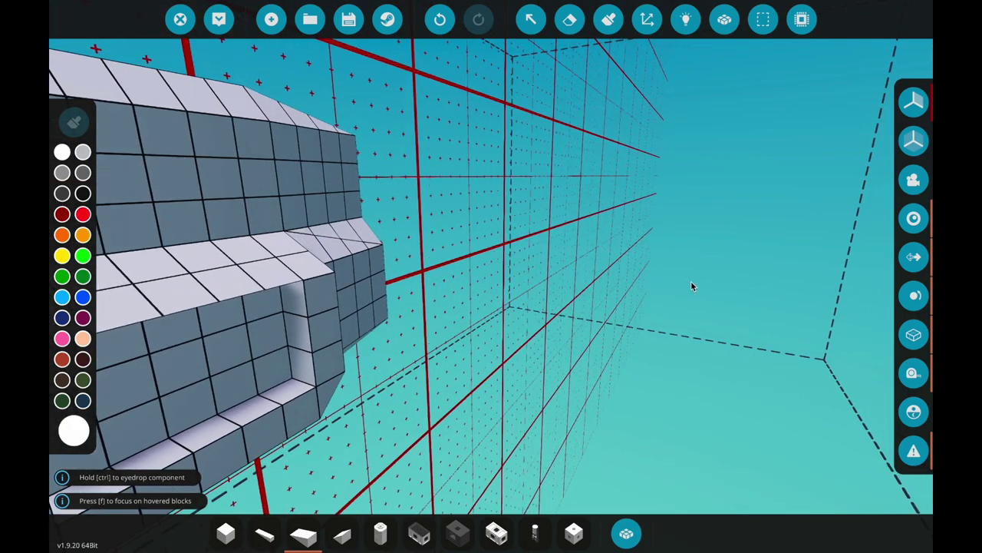
Stack temporary blocks in the side recess, search the components for "int" and mount a Small Jet Intake facing forward.
{"action": "key", "text": "w"}
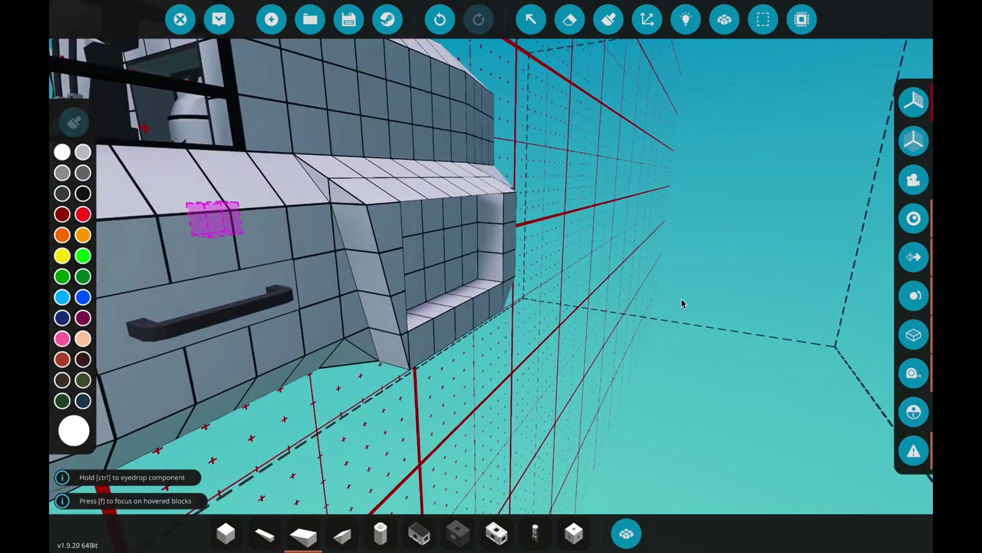
{"action": "key", "text": "1"}
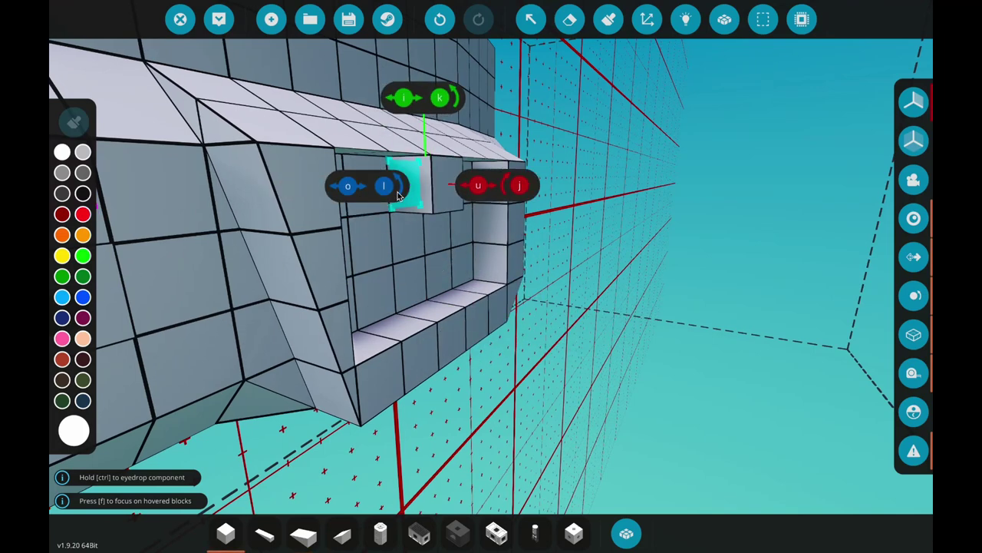
{"action": "left_click_drag", "start_coordinate": [382, 199], "coordinate": [443, 348]}
{"action": "type", "text": "qint"}
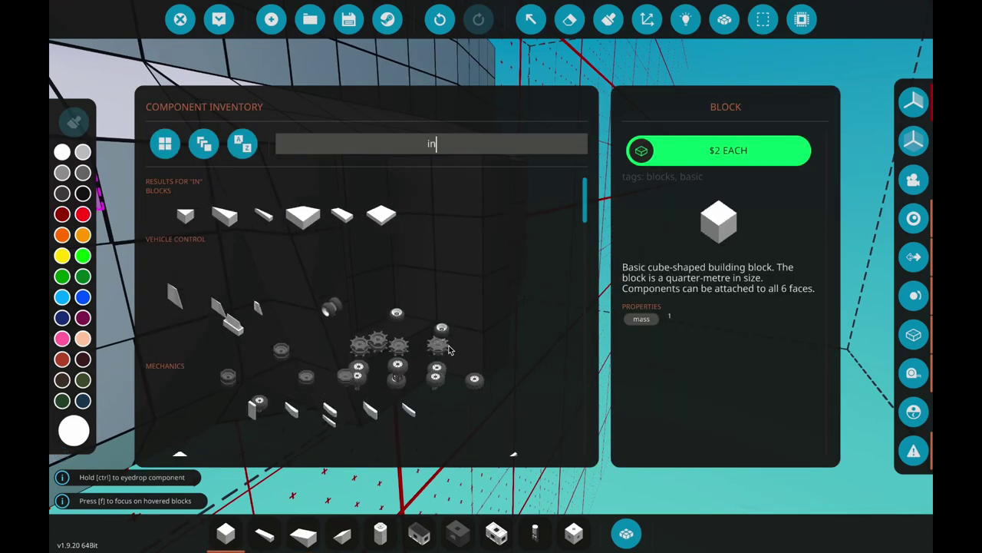
{"action": "left_click", "coordinate": [164, 409]}
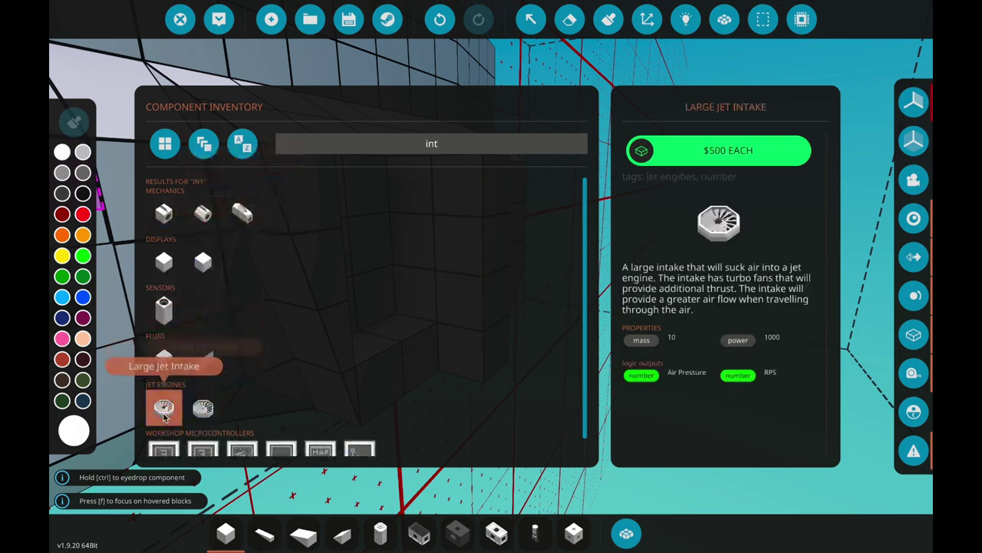
{"action": "left_click", "coordinate": [196, 412]}
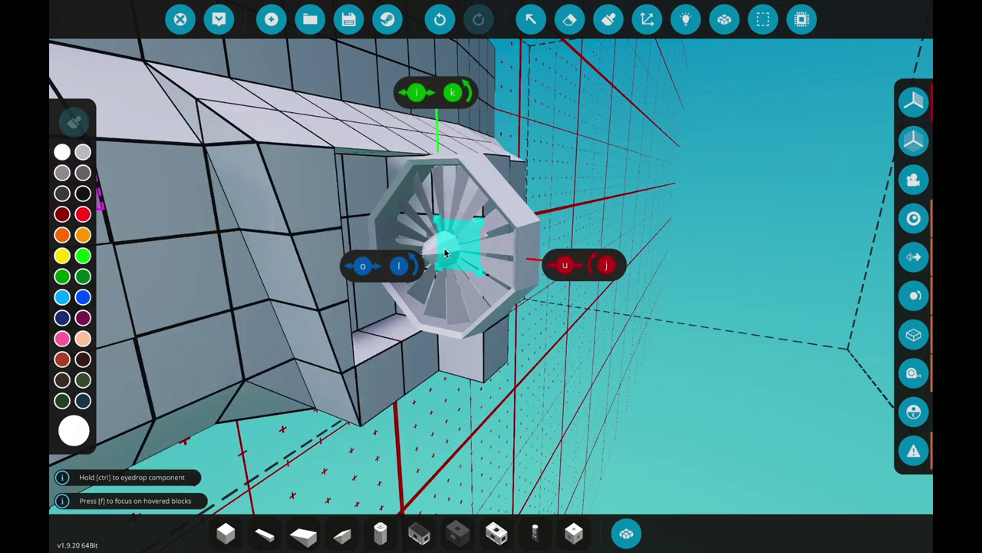
{"action": "left_click", "coordinate": [446, 253]}
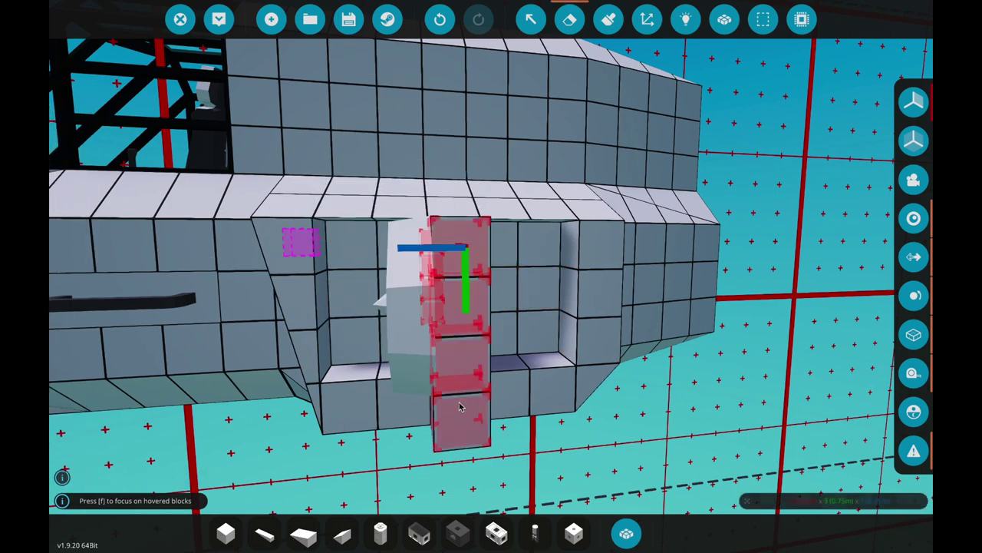
Erase the temporary block column behind the intake and seat the Small Jet Intake against the recess's front edge.
{"action": "key", "text": "d"}
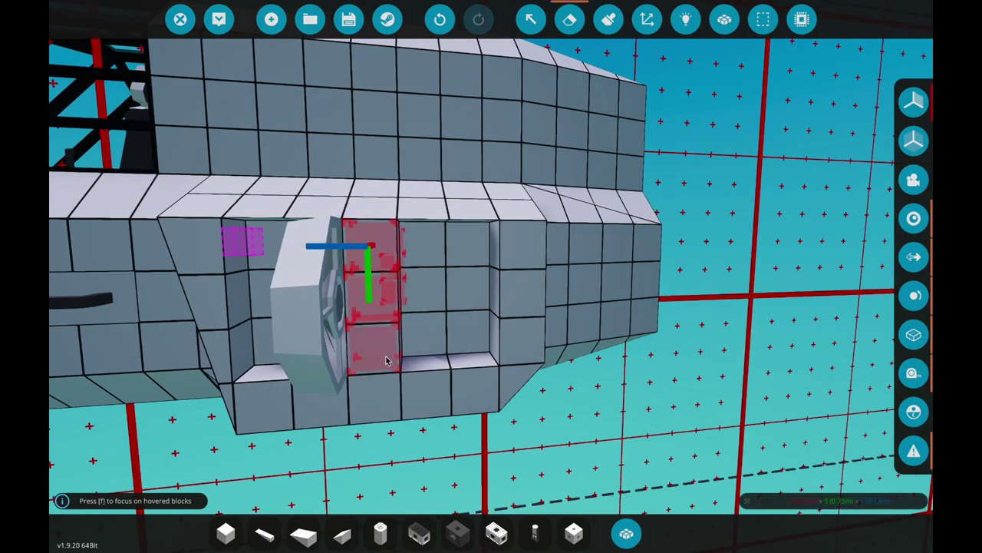
{"action": "right_click", "coordinate": [358, 340]}
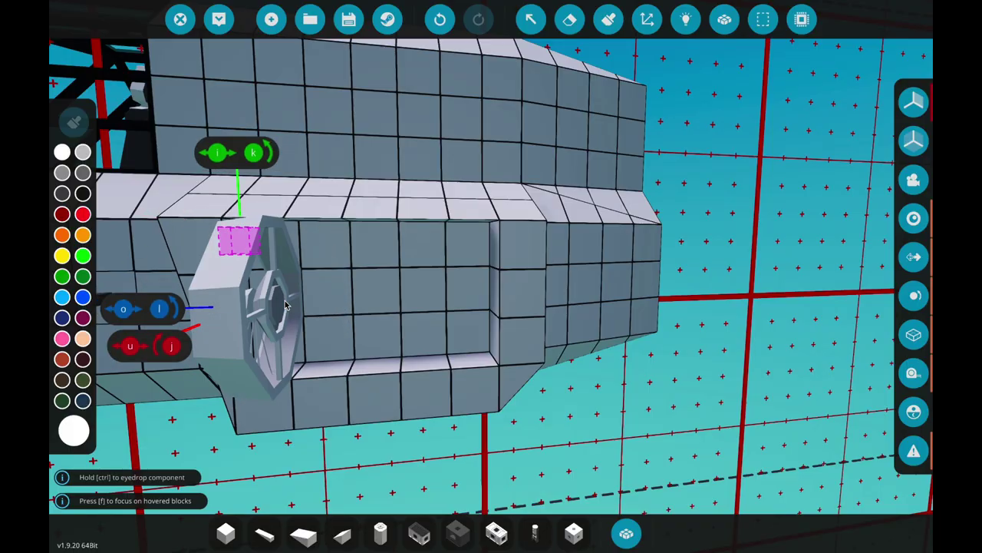
{"action": "key", "text": "s"}
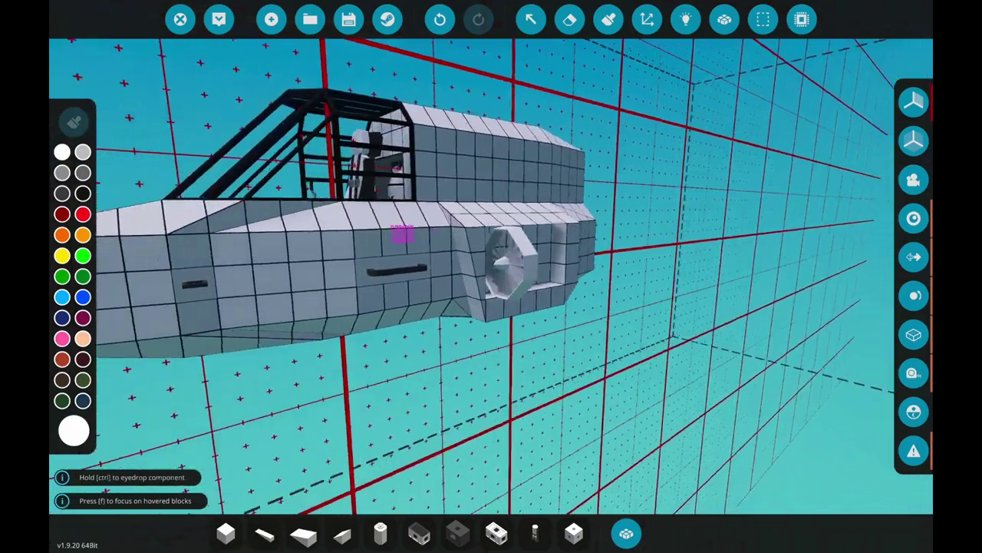
Search the component inventory for "com", clear the search and return to the build.
{"action": "type", "text": "wq"}
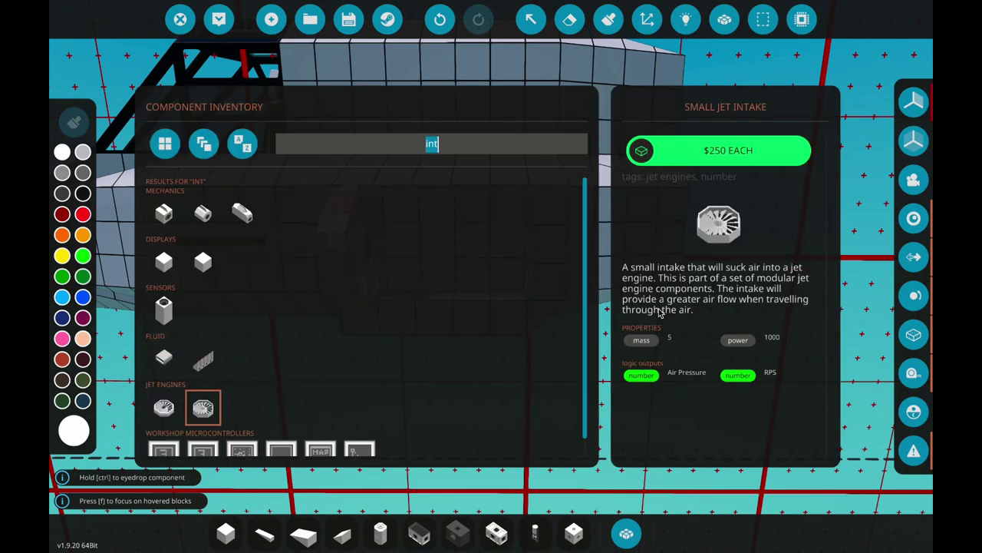
{"action": "type", "text": "com"}
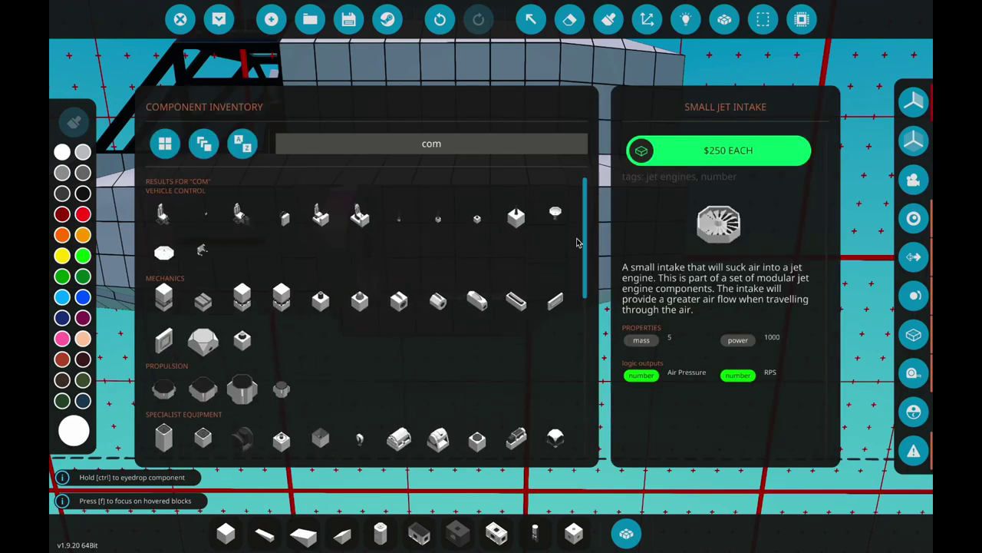
{"action": "key", "text": "BackSpace"}
{"action": "key", "text": "BackSpace"}
{"action": "key", "text": "BackSpace"}
{"action": "key", "text": "q"}
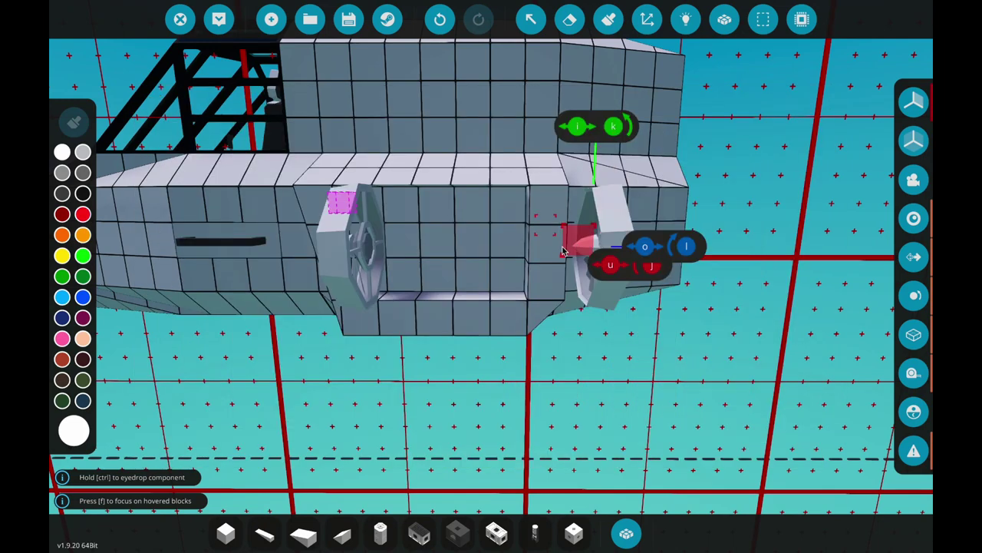
Add a row of two-block-long wedges along the bottom rear edge of the tail, sloping out from the hull.
{"action": "key", "text": "w"}
{"action": "left_click_drag", "start_coordinate": [522, 160], "coordinate": [392, 306]}
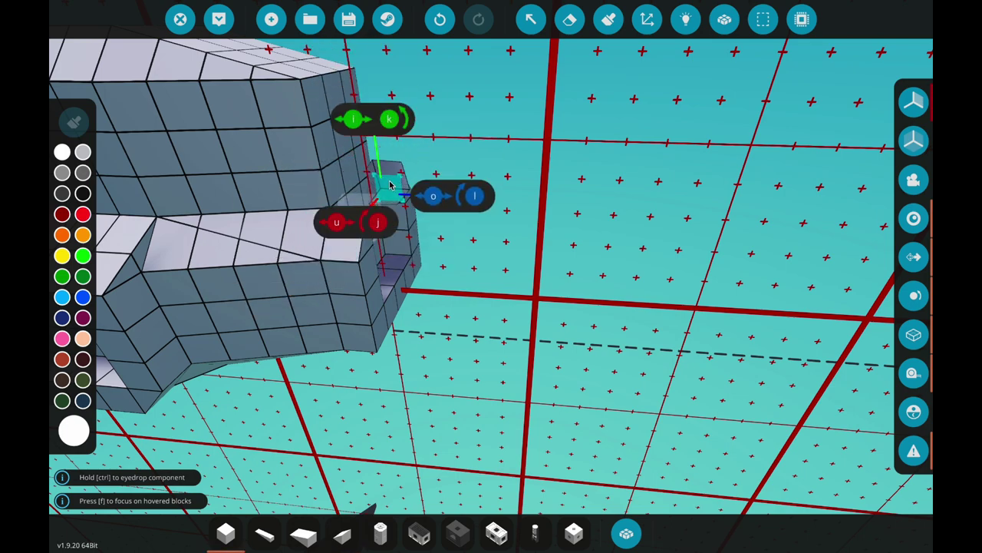
{"action": "scroll", "coordinate": [368, 154], "scroll_direction": "up", "scroll_amount": 3}
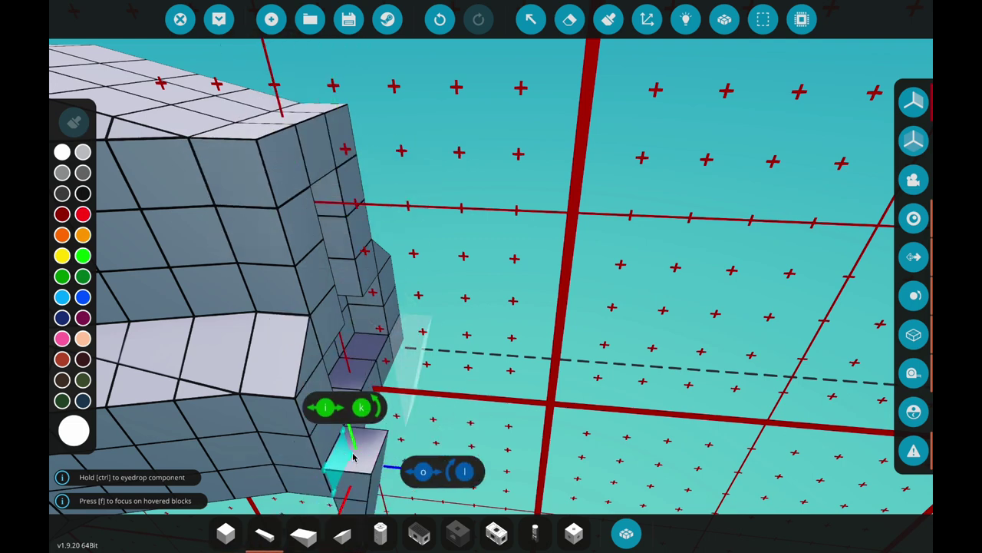
{"action": "key", "text": "3"}
{"action": "key", "text": "3"}
{"action": "key", "text": "3"}
{"action": "key", "text": "3"}
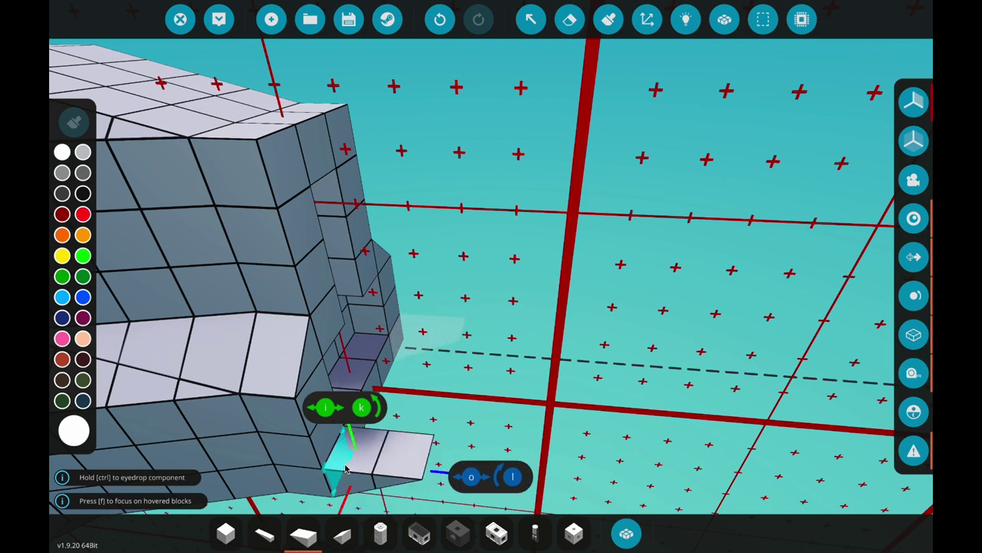
Cap the tail's upper rear edge with a row of single wedges sloping down towards the back.
{"action": "key", "text": "e"}
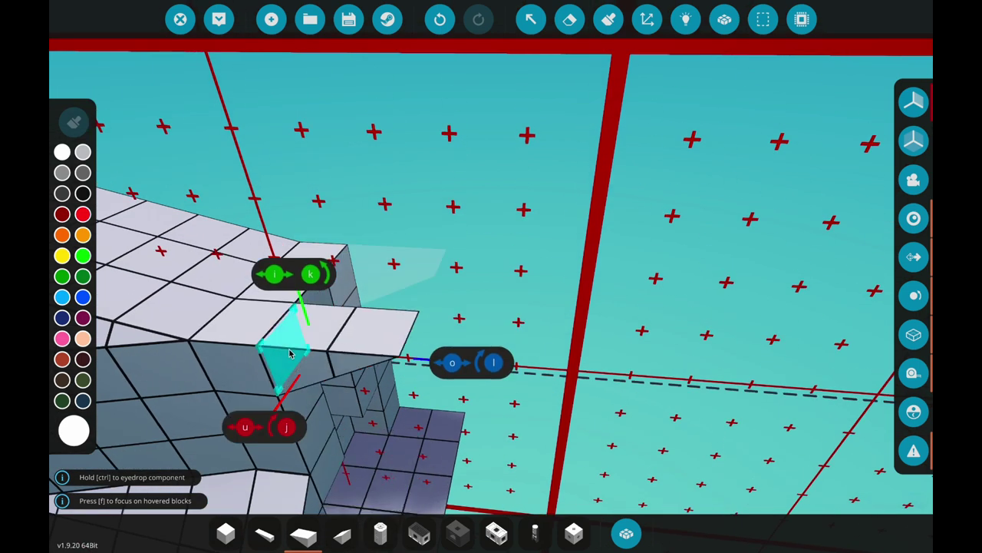
{"action": "key", "text": "3"}
{"action": "key", "text": "3"}
{"action": "key", "text": "3"}
{"action": "key", "text": "3"}
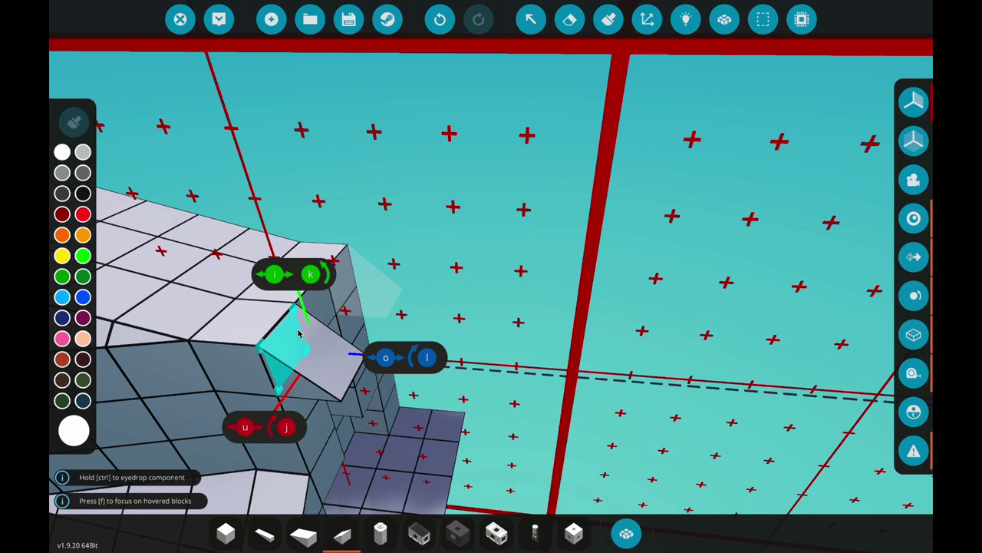
{"action": "key", "text": "q"}
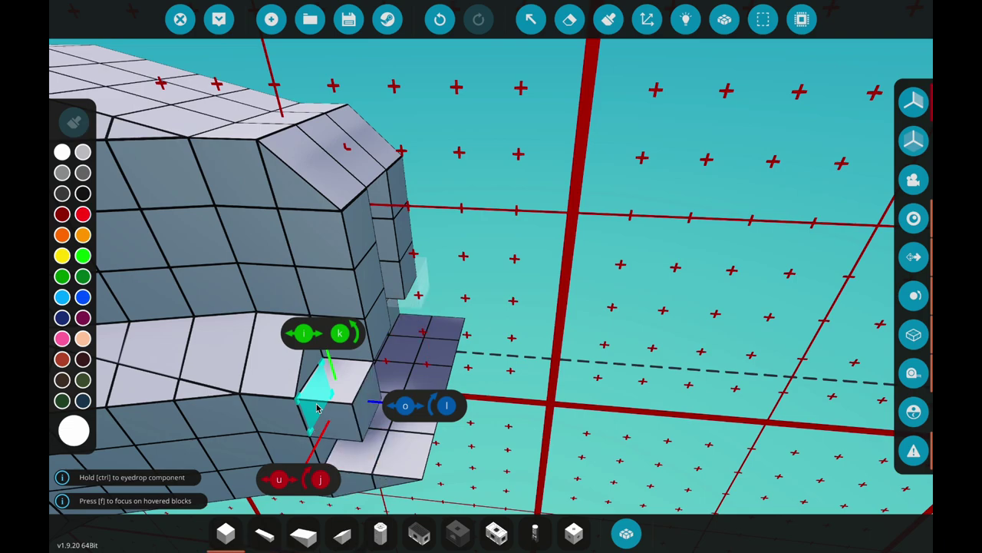
{"action": "key", "text": "s"}
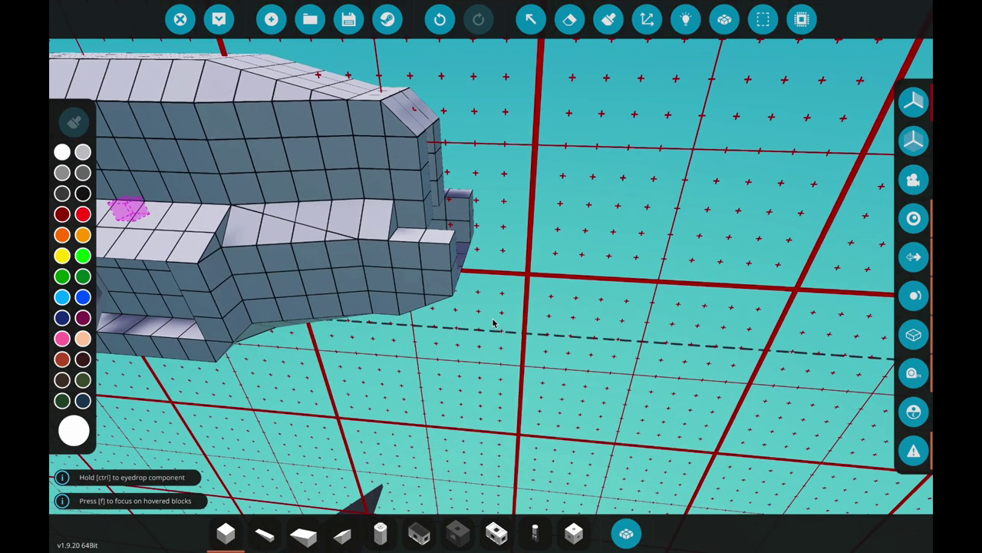
{"action": "key", "text": "w"}
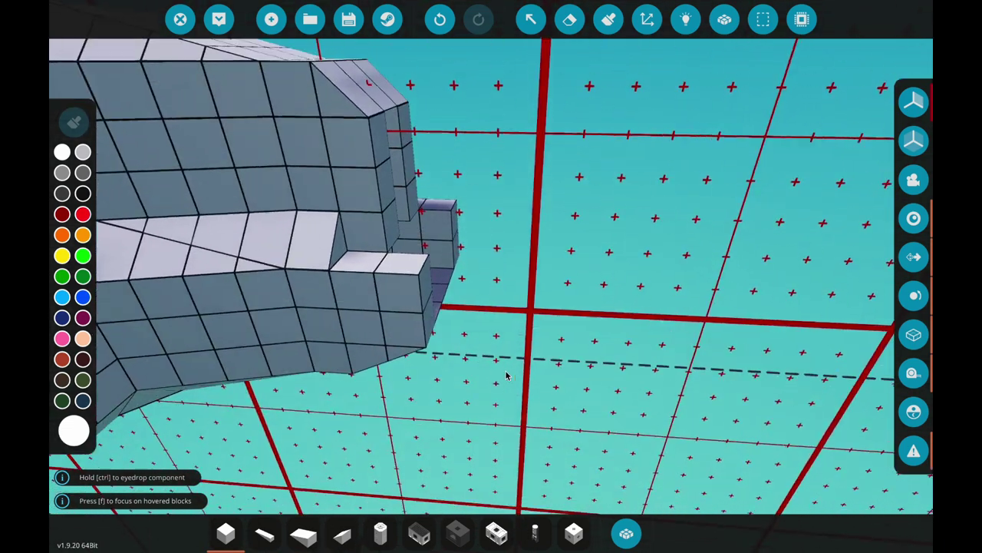
{"action": "left_click", "coordinate": [382, 307]}
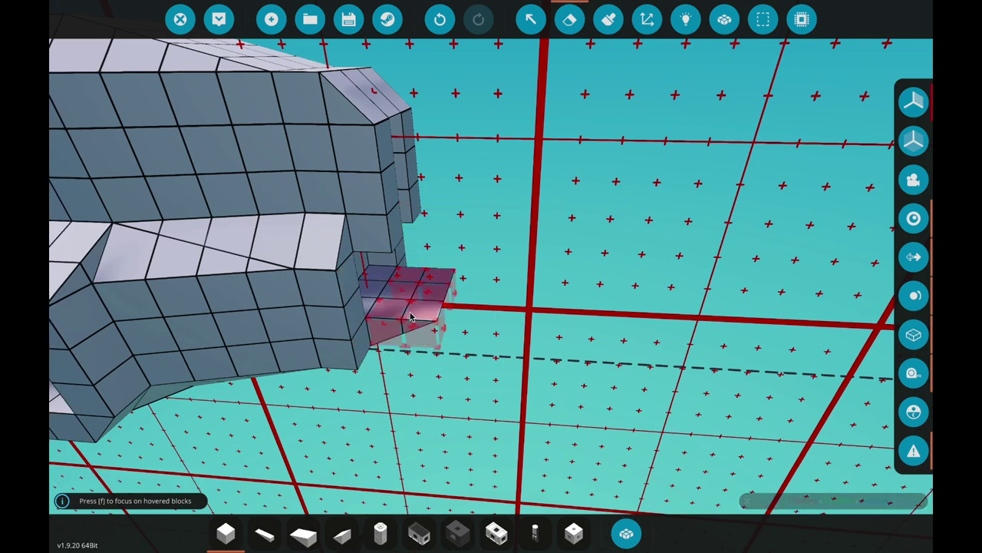
Search the components for "py", choose Pyramid 1x2 and erase the outer wedges at the tail's upper and lower rear corners.
{"action": "key", "text": "q"}
{"action": "key", "text": "e"}
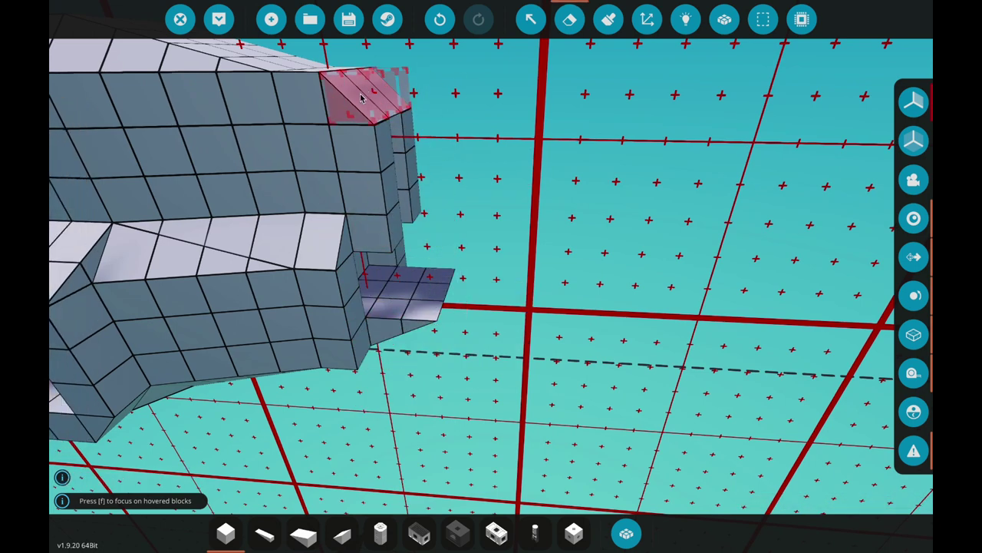
{"action": "type", "text": "qq"}
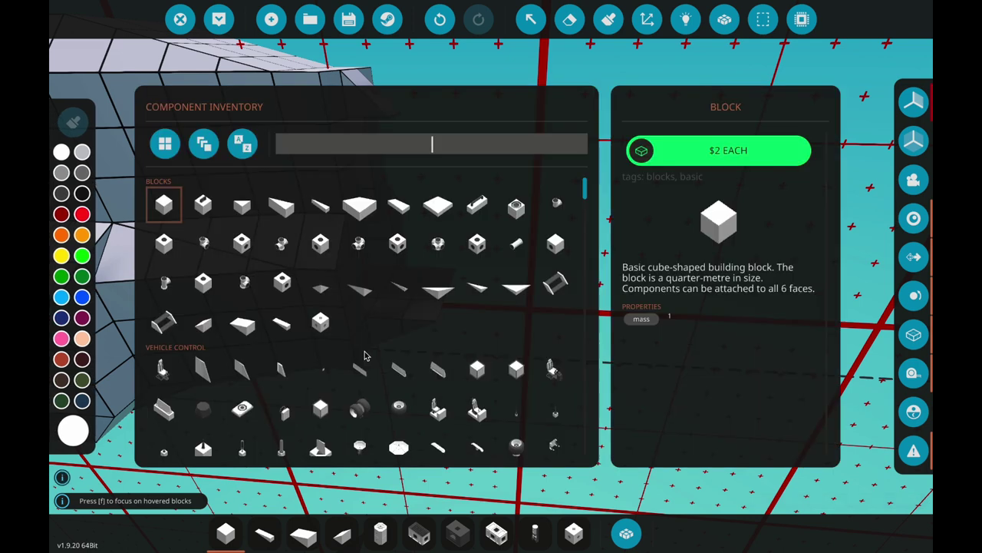
{"action": "type", "text": "py"}
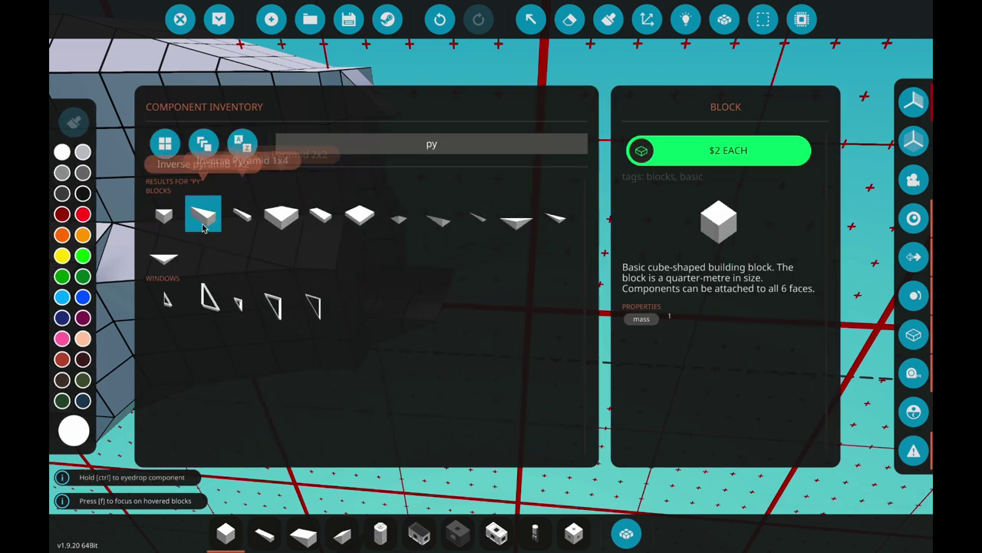
{"action": "left_click", "coordinate": [439, 219]}
{"action": "key", "text": "e"}
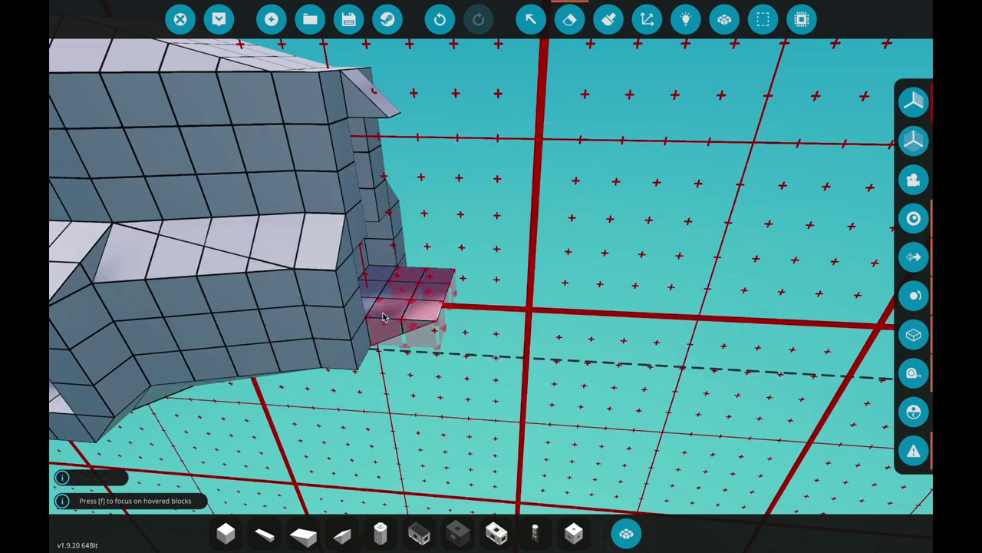
Rotate the Pyramid 1x2 and fit it into the tail's lower rear corner.
{"action": "key", "text": "q"}
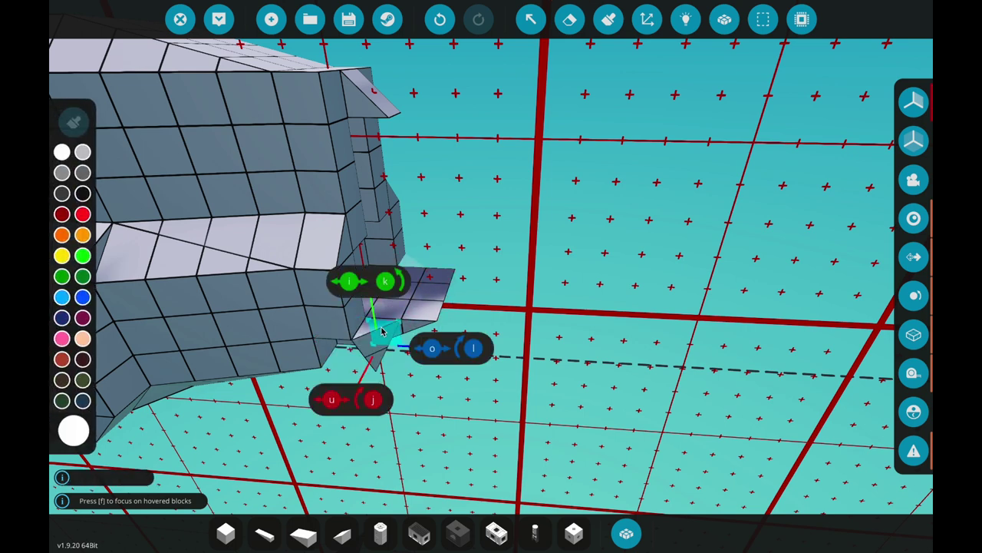
{"action": "key", "text": "k"}
{"action": "key", "text": "k"}
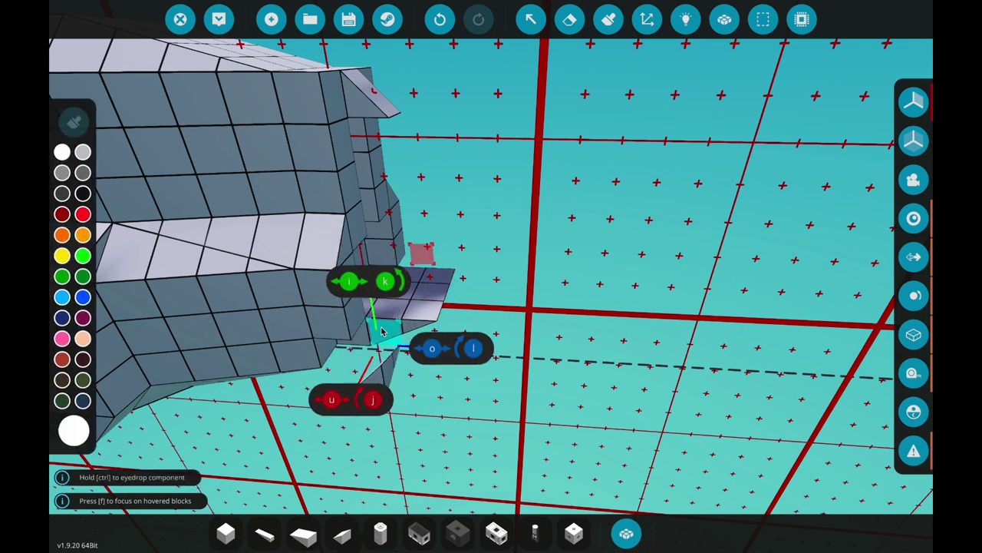
Choose a different pyramid piece from the "py" results, rotate it and complete the tail's sloped upper rear corner.
{"action": "key", "text": "q"}
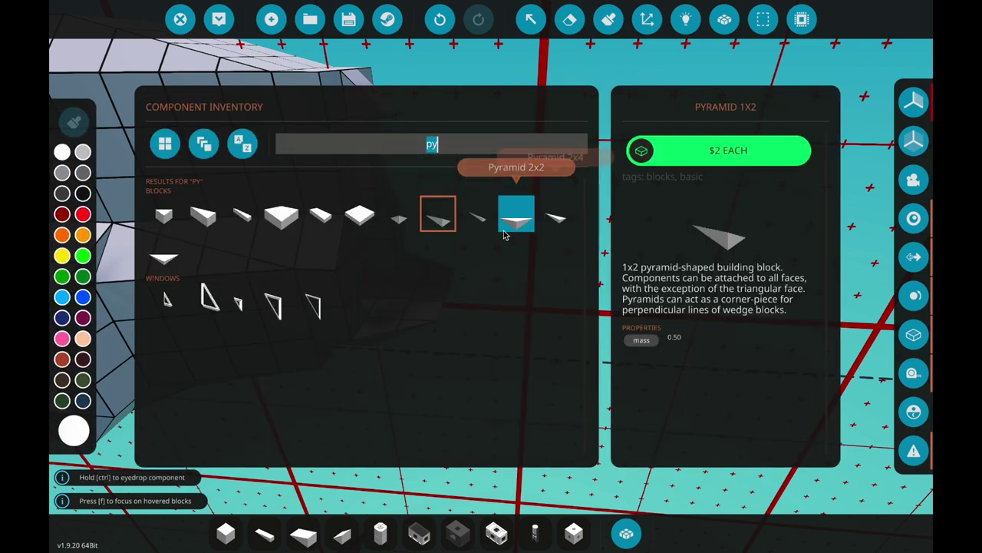
{"action": "left_click", "coordinate": [164, 215]}
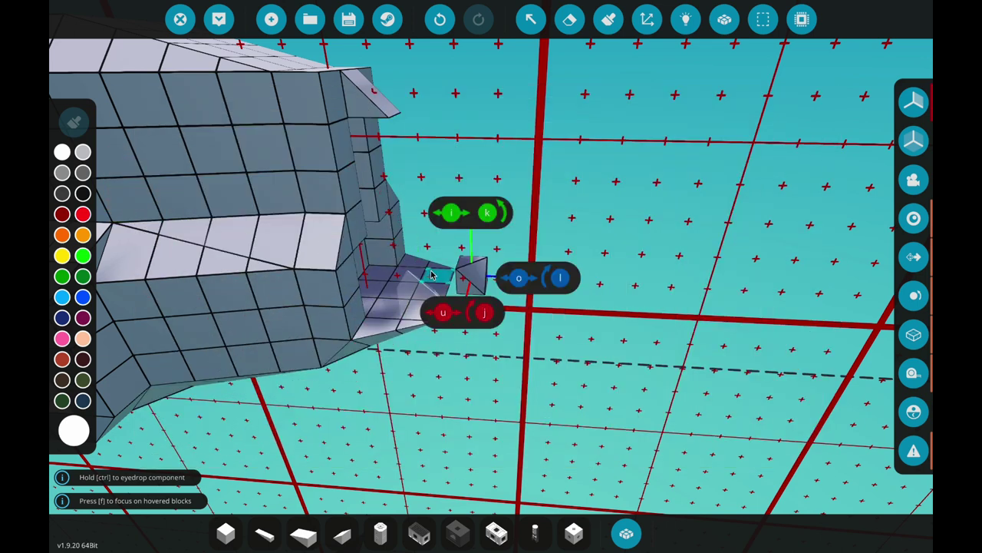
{"action": "key", "text": "q"}
{"action": "left_click", "coordinate": [393, 223]}
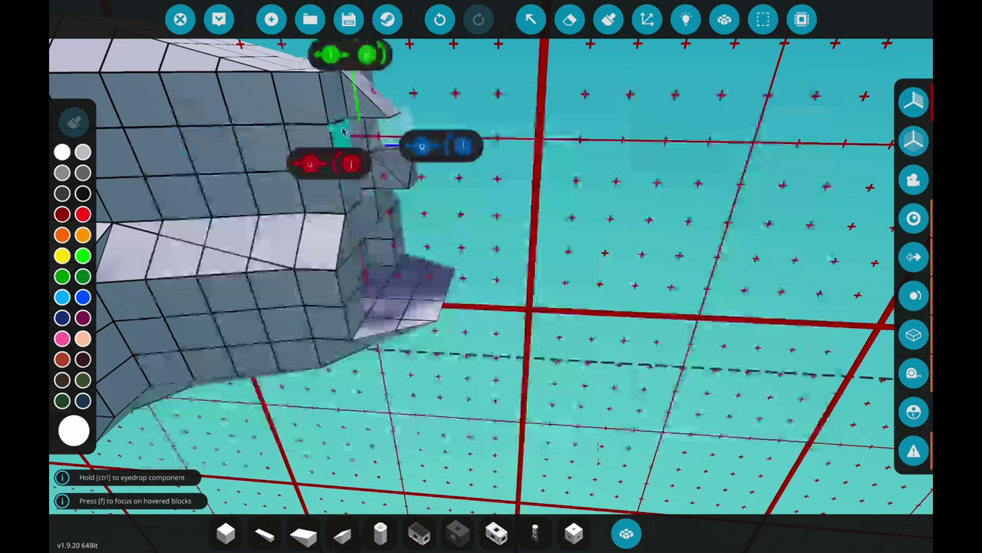
{"action": "key", "text": "j"}
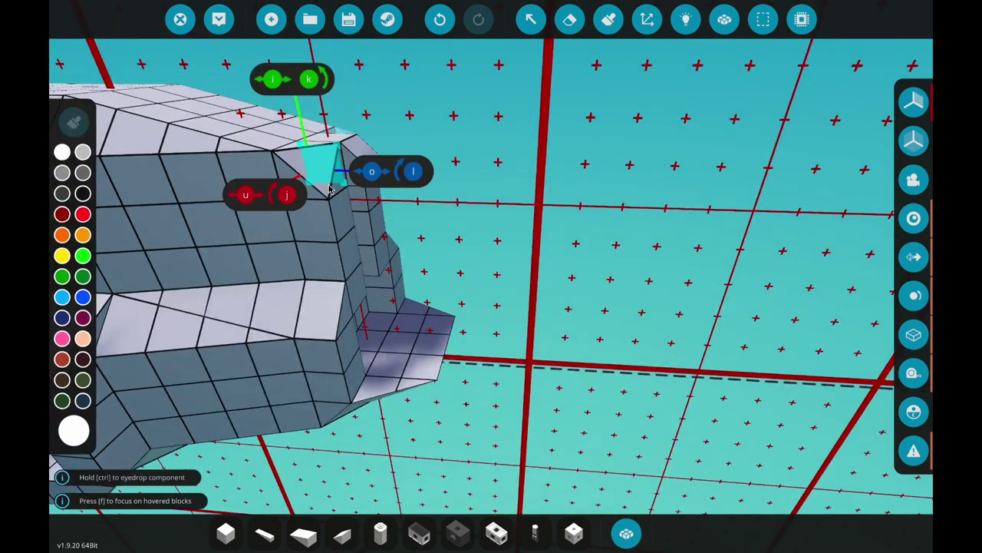
{"action": "left_click", "coordinate": [399, 198]}
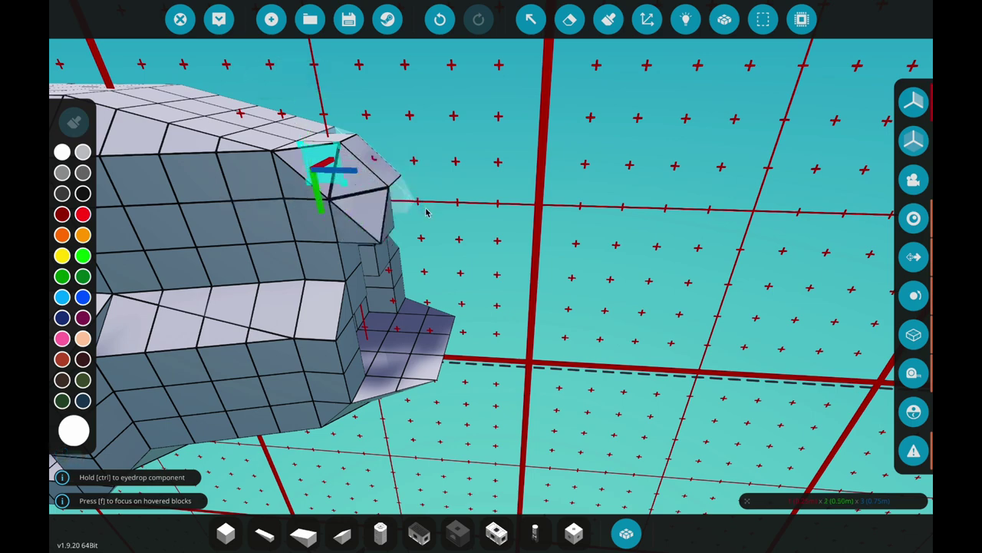
Build the tail's side walls out with blocks over the lower rear slope and beneath the upper corner.
{"action": "key", "text": "q"}
{"action": "key", "text": "w"}
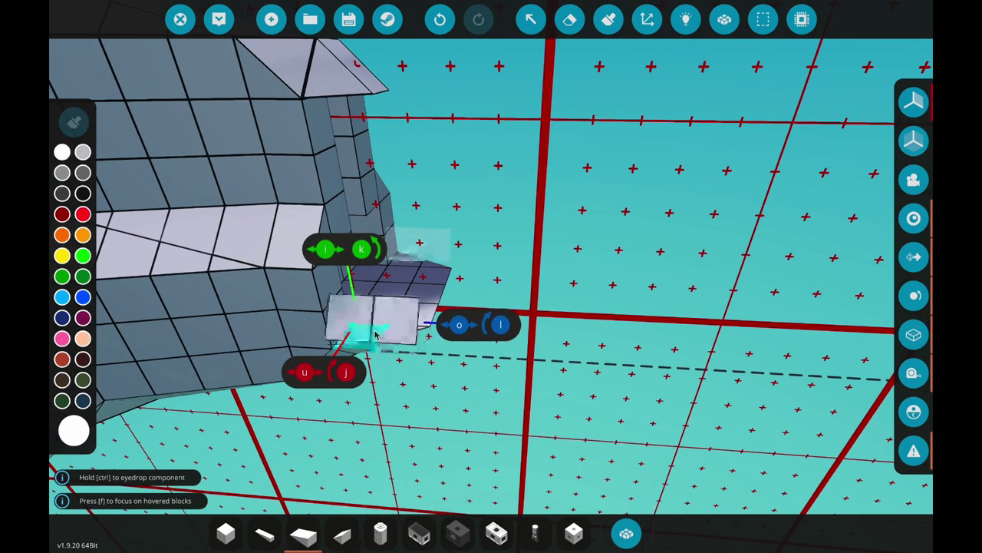
{"action": "left_click", "coordinate": [345, 303]}
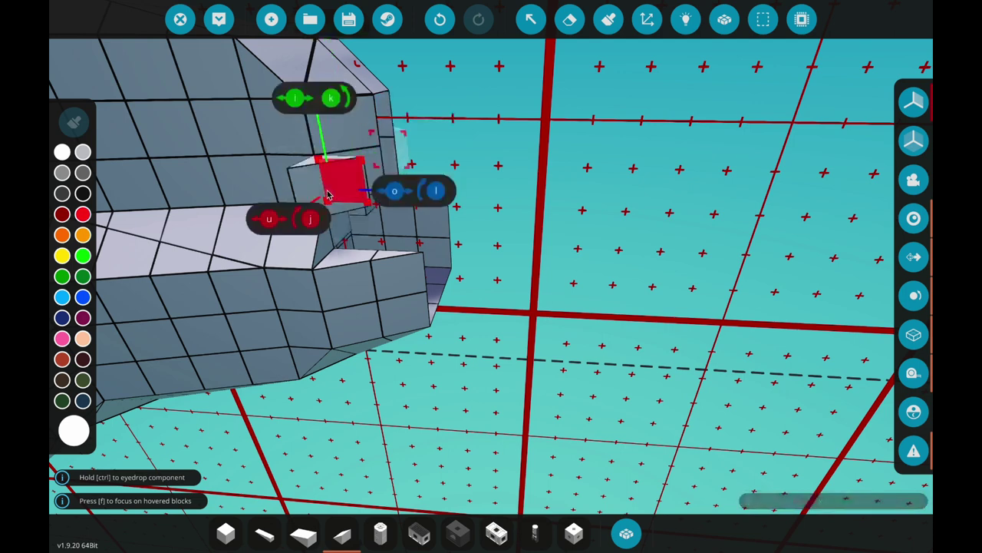
Choose Pyramid 1x2 from the components and close the shoulder slope at the tail's rear corner.
{"action": "key", "text": "q"}
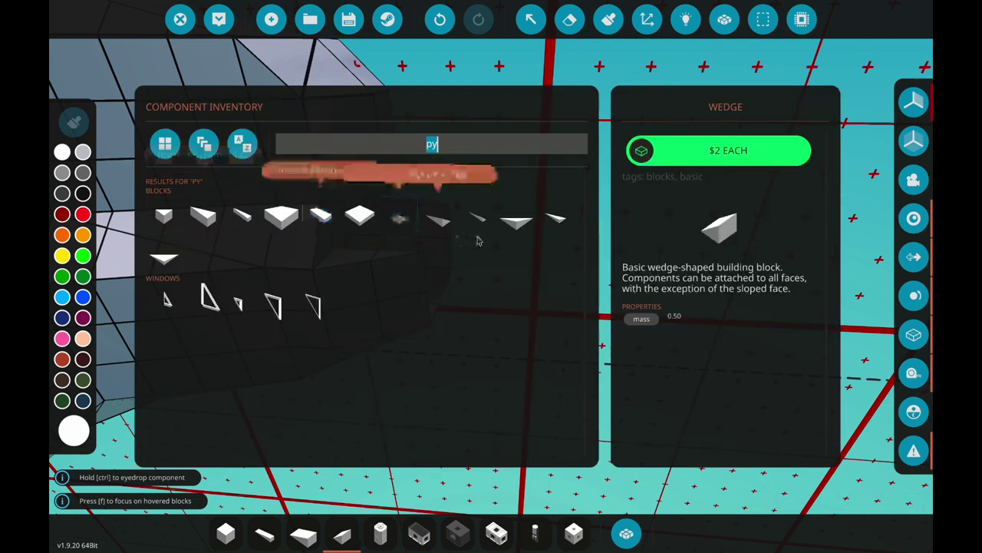
{"action": "left_click", "coordinate": [435, 220]}
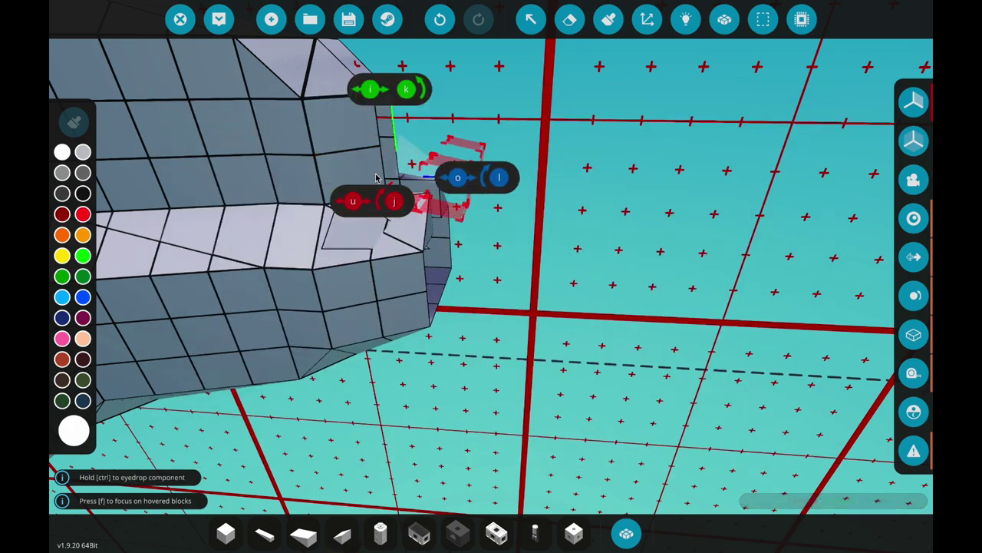
{"action": "key", "text": "f"}
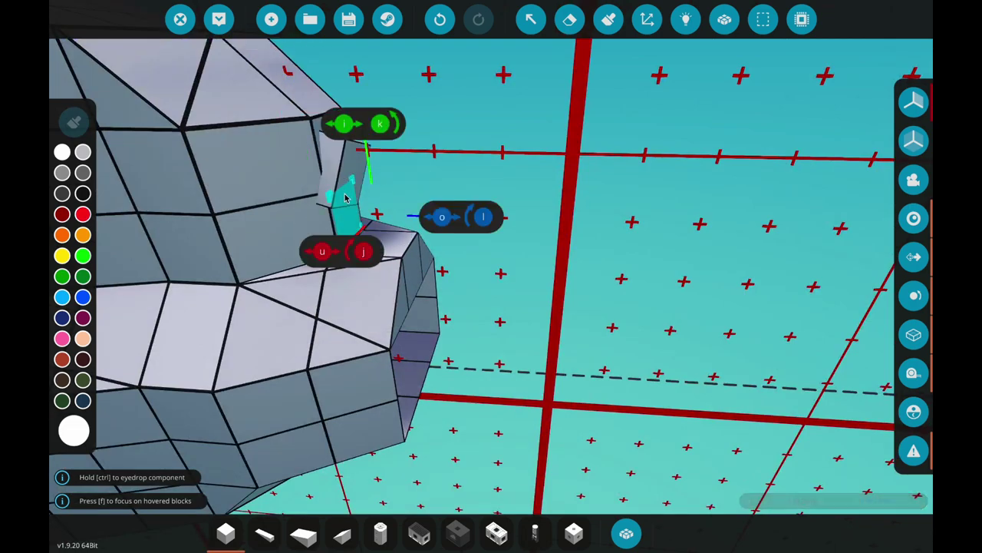
Close the upper rear face of the tail with blocks, leaving the lower section open.
{"action": "key", "text": "f"}
{"action": "key", "text": "f"}
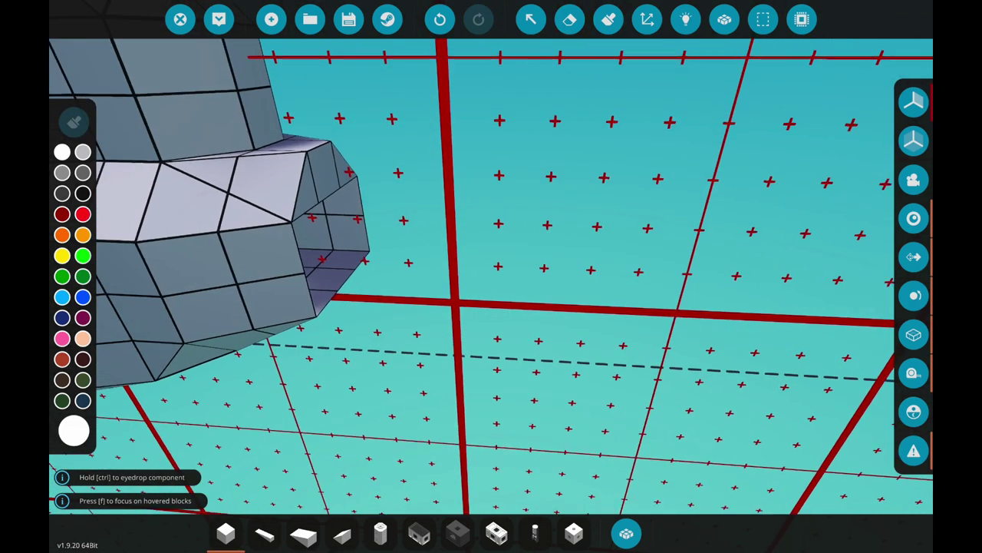
{"action": "key", "text": "f"}
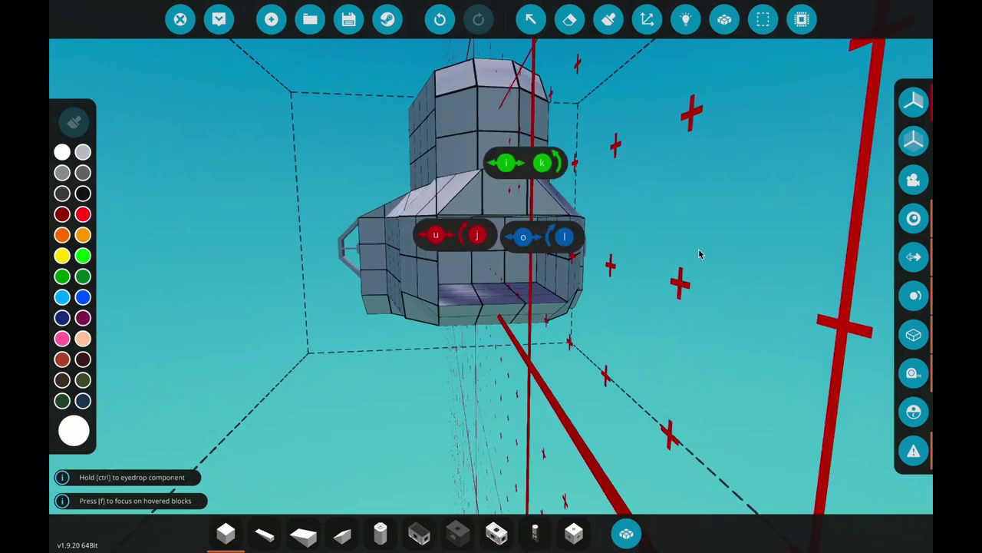
Erase the sloped wedges along the bottom of the tail opening and replace them with a row of blocks.
{"action": "key", "text": "f"}
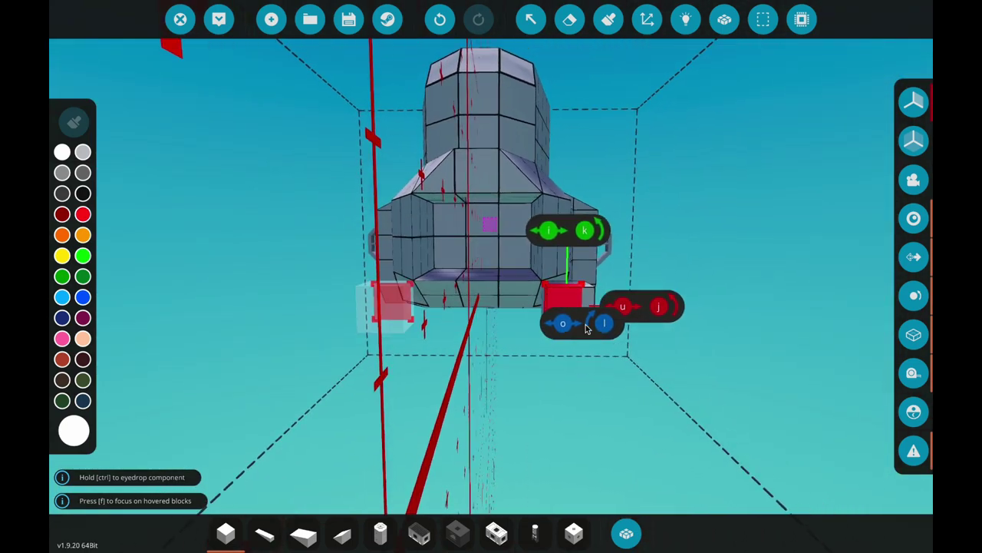
{"action": "key", "text": "q"}
{"action": "key", "text": "q"}
{"action": "key", "text": "f"}
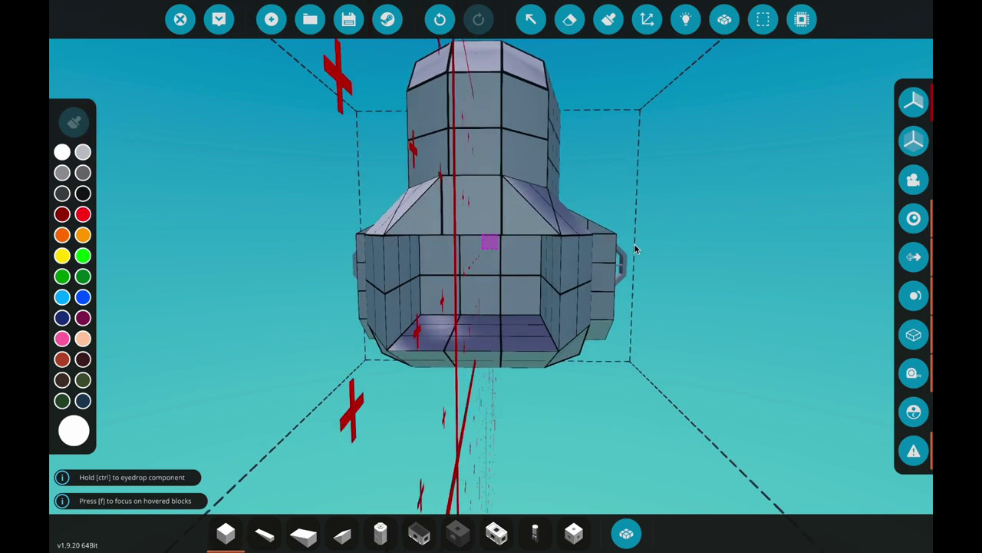
{"action": "key", "text": "f"}
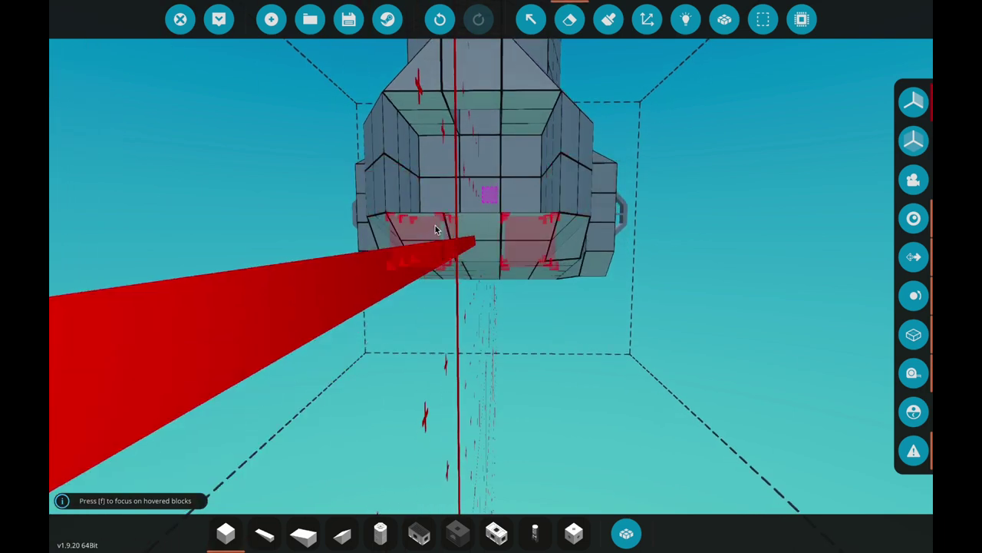
{"action": "key", "text": "f"}
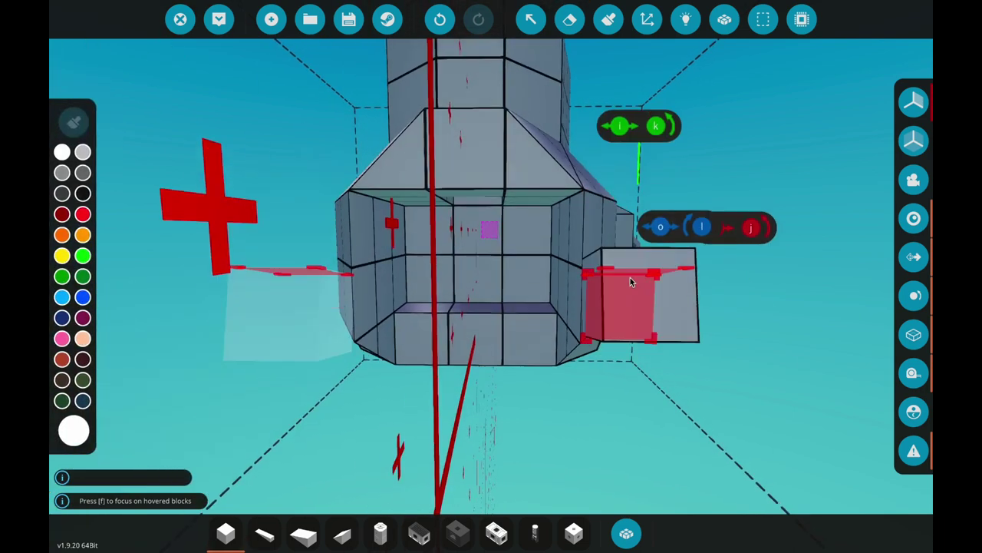
Choose the Jet Exhaust Afterburner from the components and place it in the open rear of the tail.
{"action": "key", "text": "q"}
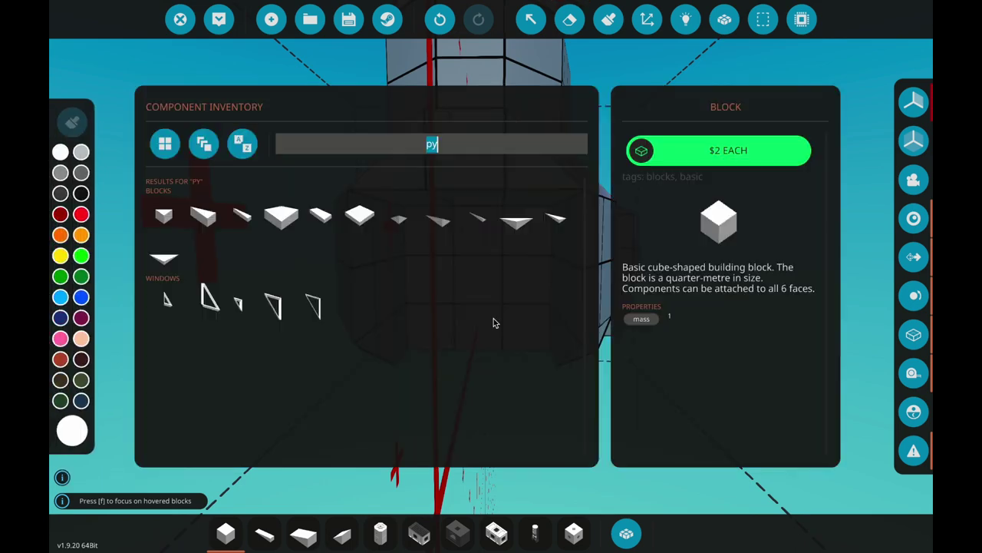
{"action": "type", "text": "after"}
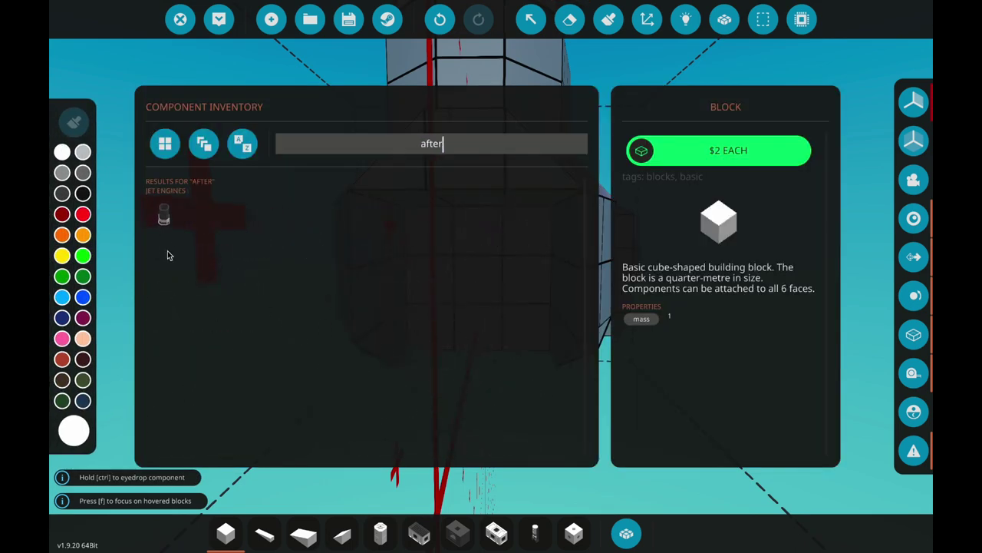
{"action": "left_click", "coordinate": [167, 230]}
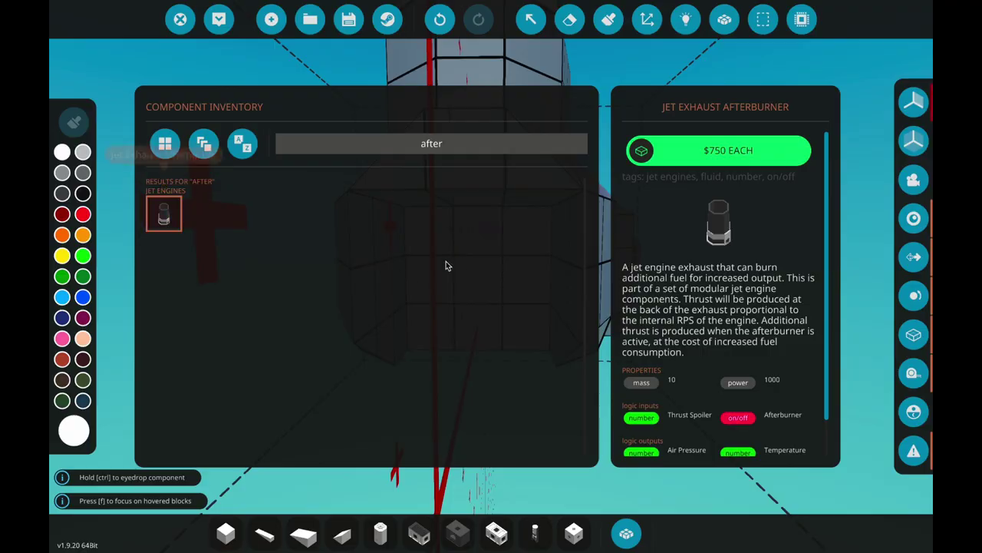
{"action": "key", "text": "q"}
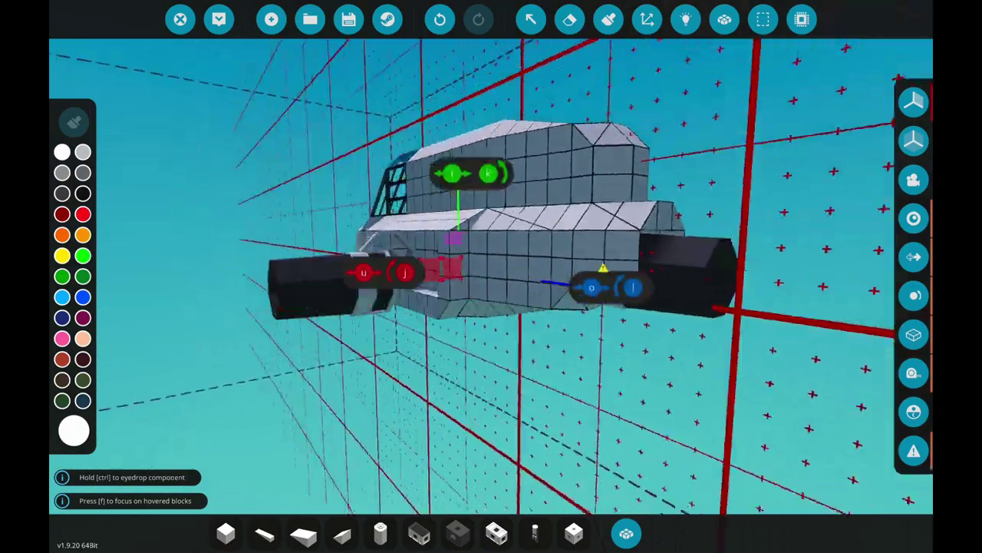
{"action": "left_click_drag", "start_coordinate": [647, 215], "coordinate": [646, 215]}
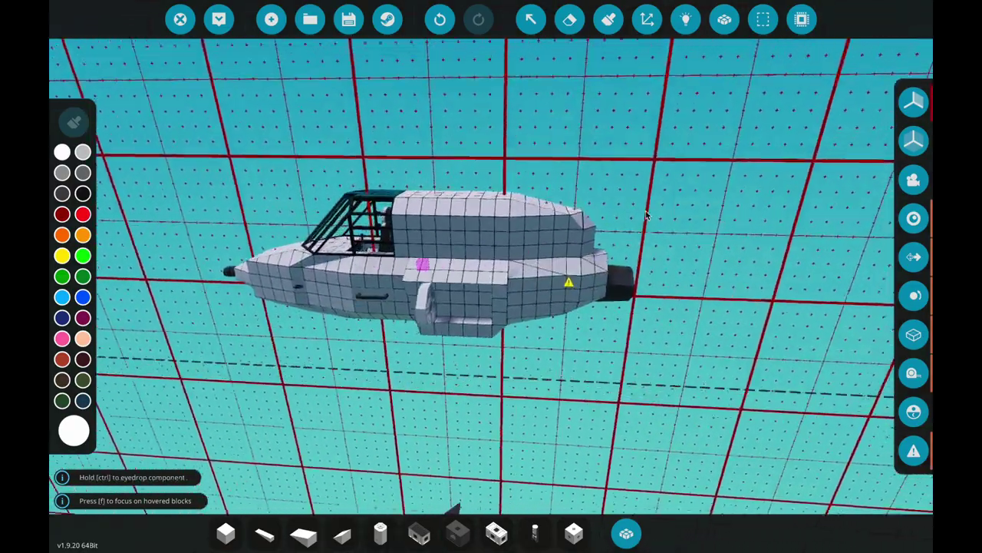
Replace the tail's upper rear centre and the sloped spine ahead of it with blocks as the base of a fin.
{"action": "scroll", "coordinate": [647, 216], "scroll_direction": "up", "scroll_amount": 6}
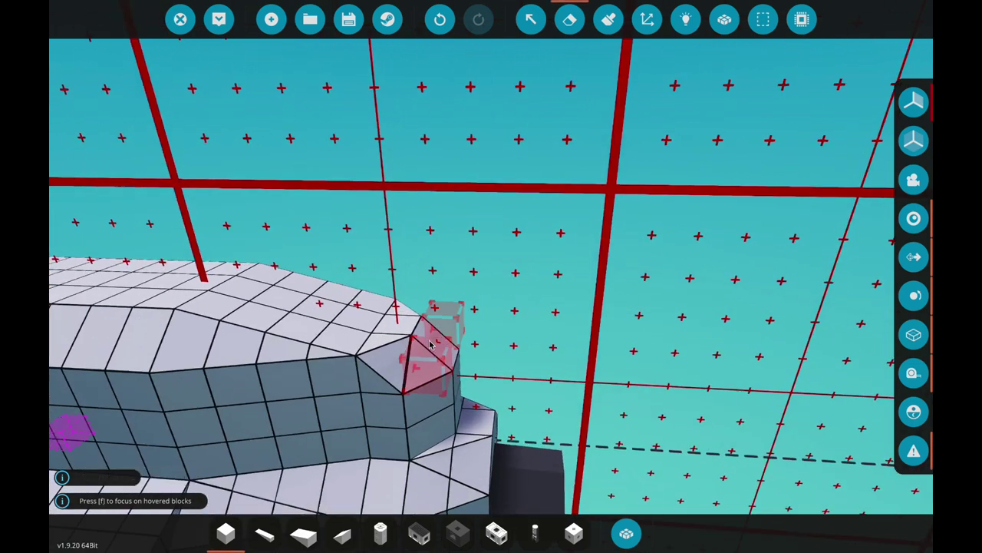
{"action": "left_click", "coordinate": [448, 22]}
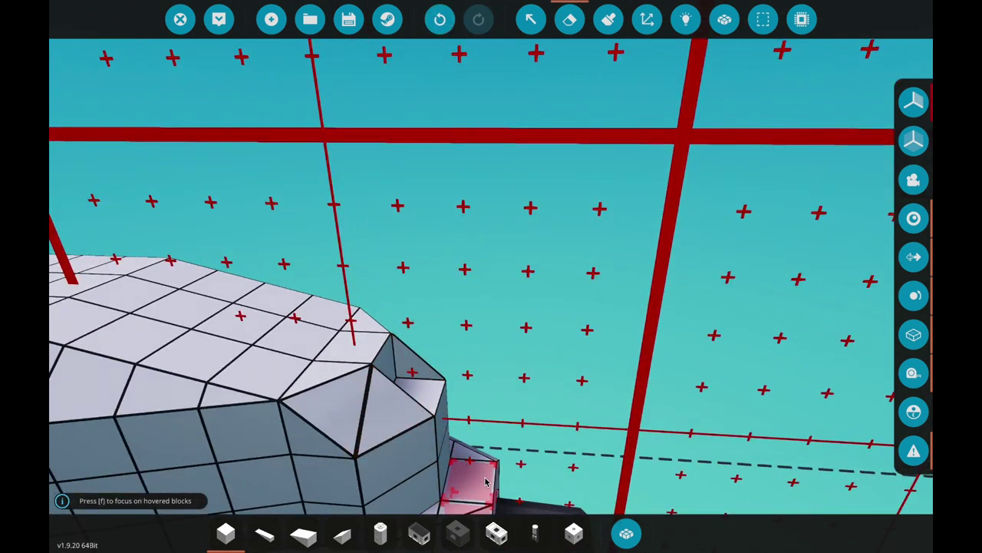
{"action": "left_click_drag", "start_coordinate": [485, 481], "coordinate": [363, 355]}
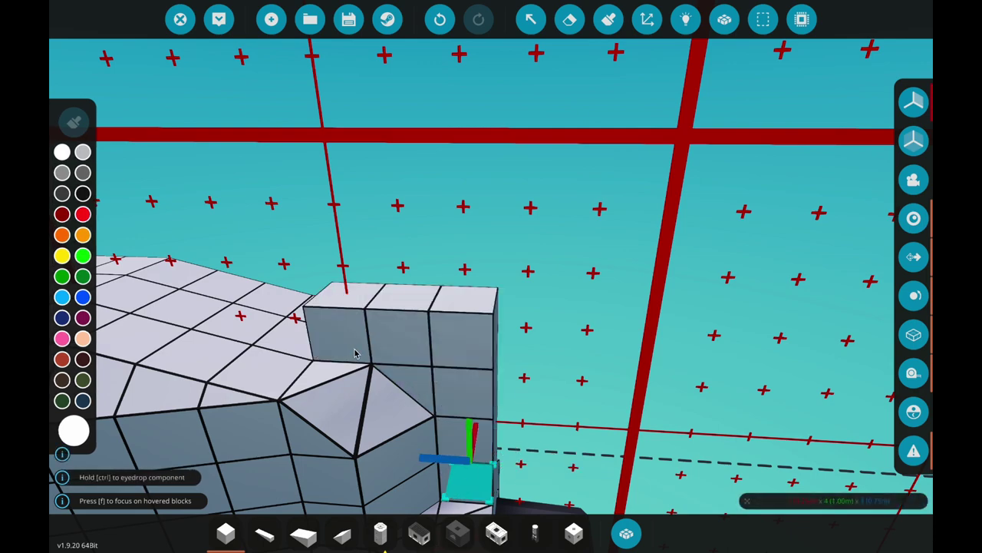
{"action": "key", "text": "e"}
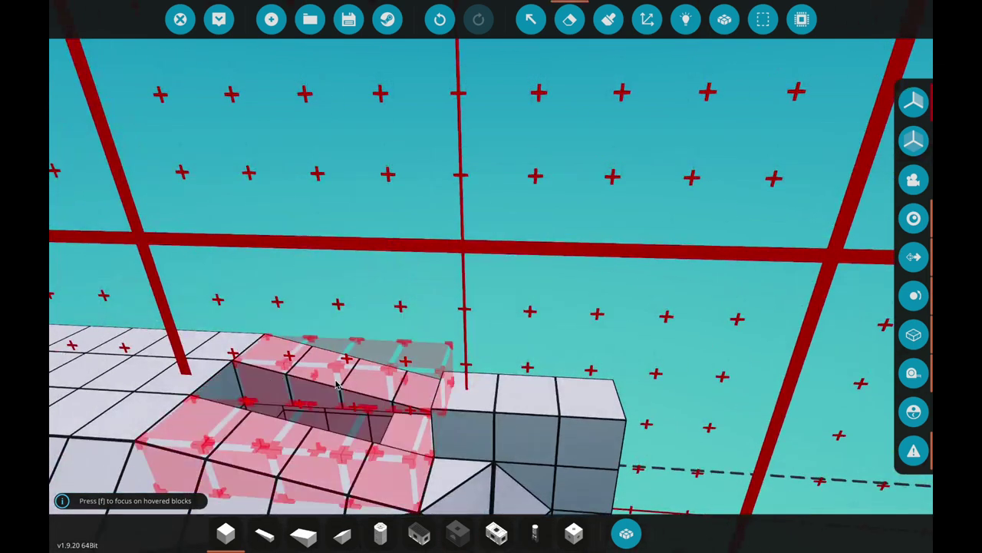
{"action": "left_click", "coordinate": [337, 386]}
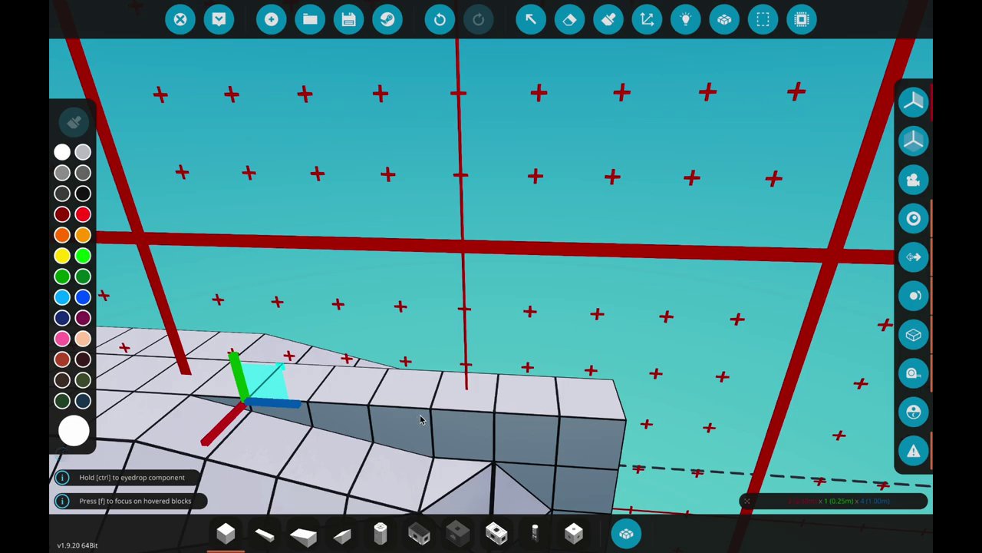
{"action": "scroll", "coordinate": [420, 419], "scroll_direction": "down", "scroll_amount": 5}
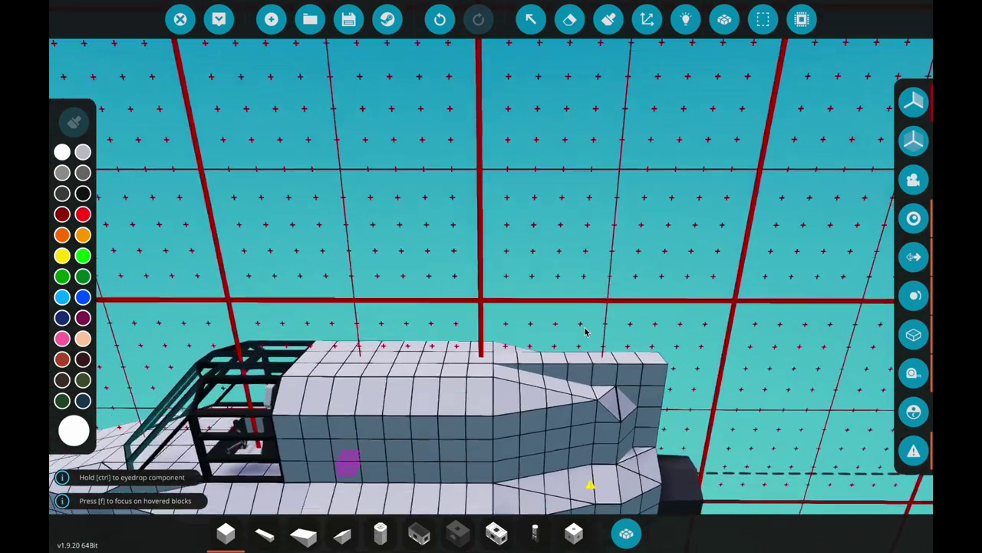
Build a tall vertical tail fin with a sloped, stepped leading edge, a block body and a wedge on its upper rear corner.
{"action": "key", "text": "f"}
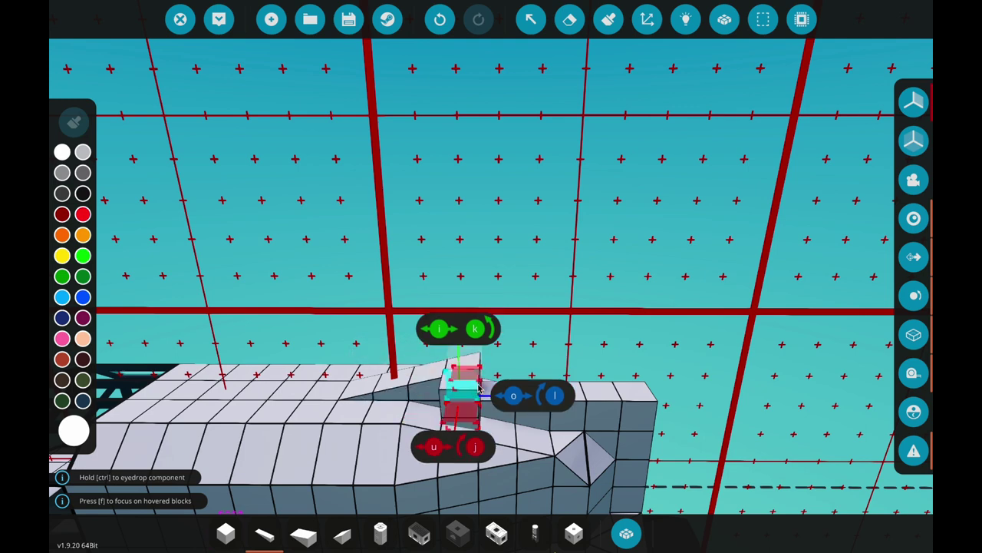
{"action": "left_click_drag", "start_coordinate": [494, 375], "coordinate": [637, 387]}
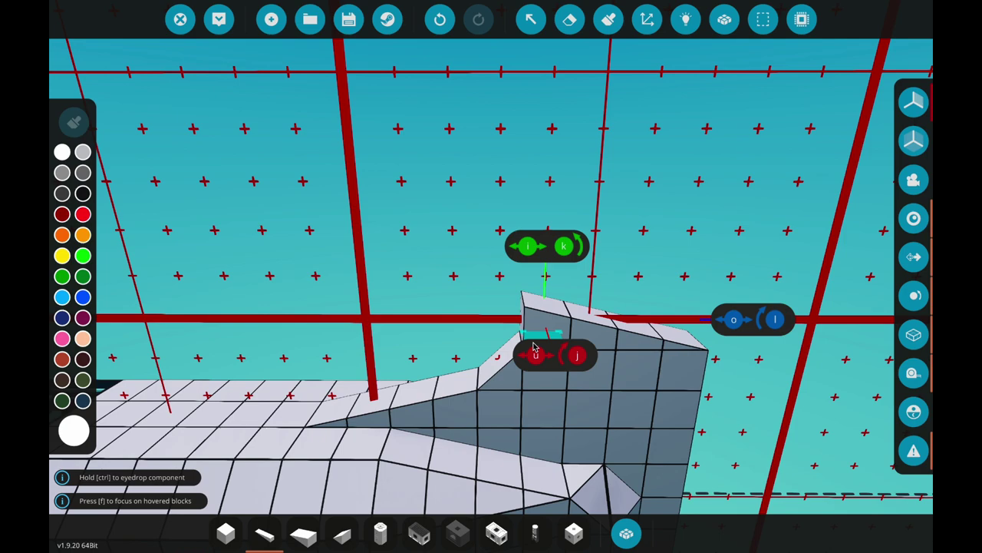
{"action": "key", "text": "k"}
{"action": "left_click", "coordinate": [535, 346]}
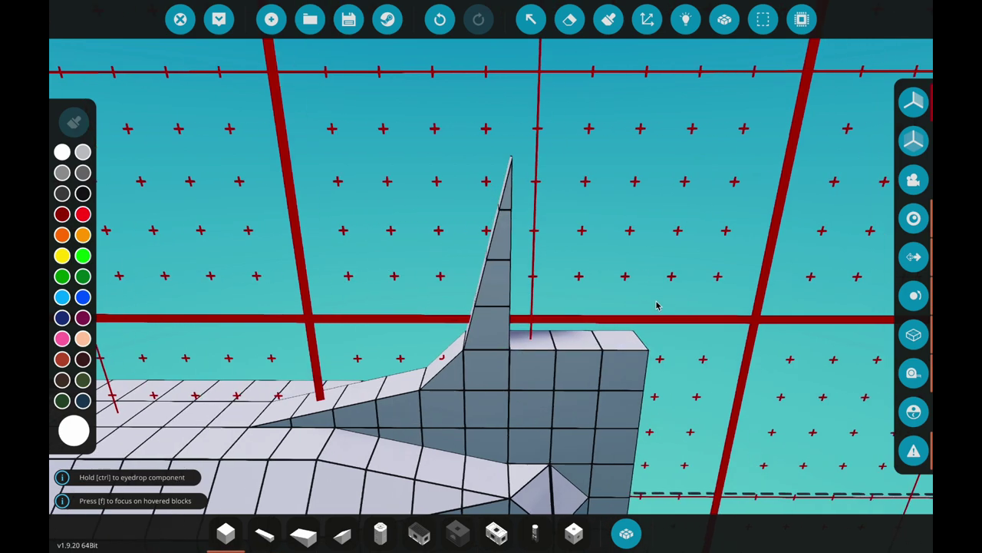
{"action": "key", "text": "f"}
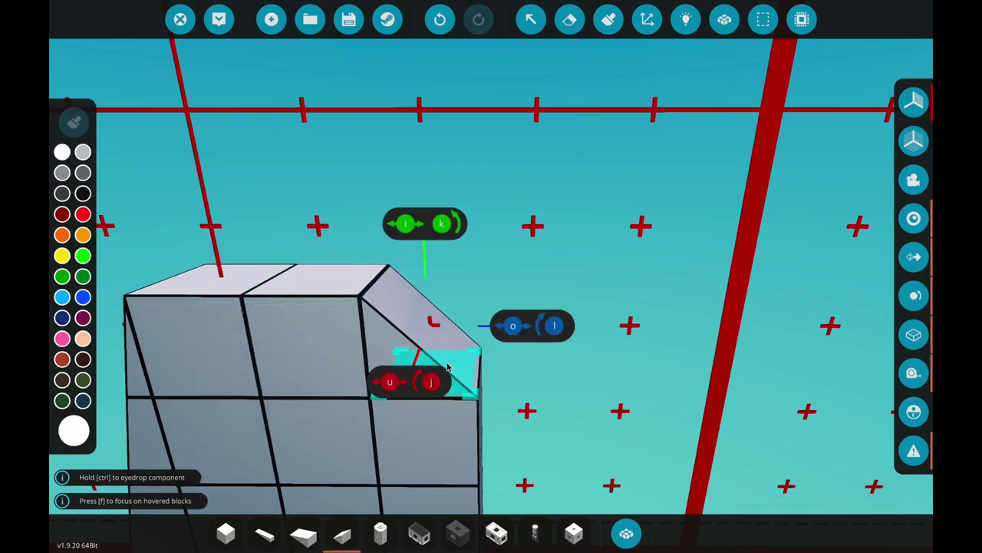
{"action": "scroll", "coordinate": [452, 368], "scroll_direction": "down", "scroll_amount": 10}
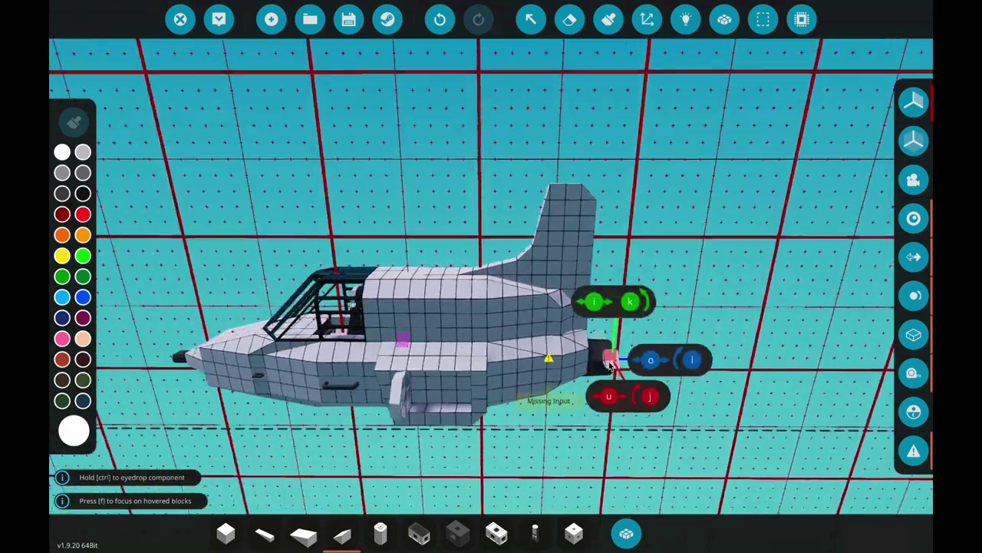
Replace the rear shoulder's side slopes with blocks and fit pyramid pieces at the front corner of the wing root.
{"action": "key", "text": "f"}
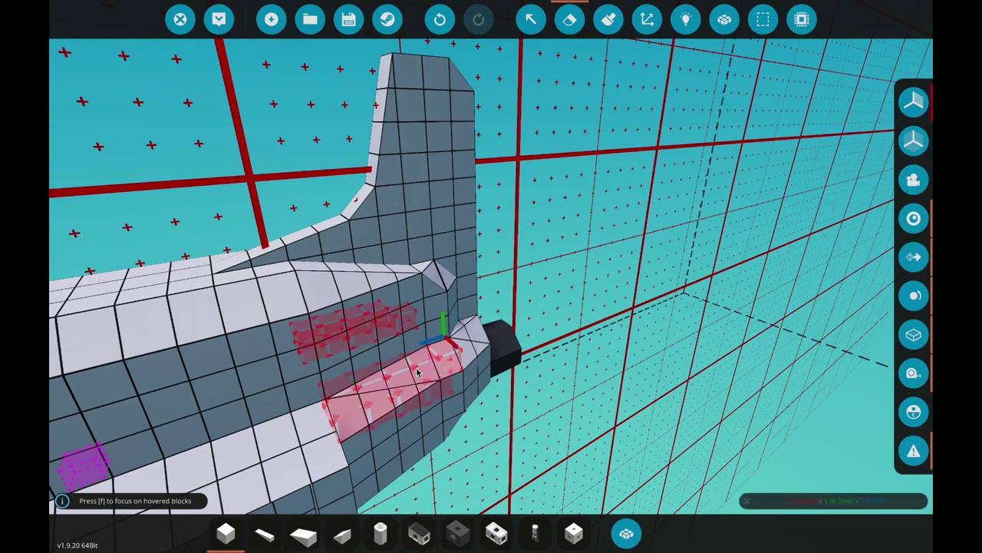
{"action": "left_click", "coordinate": [419, 372]}
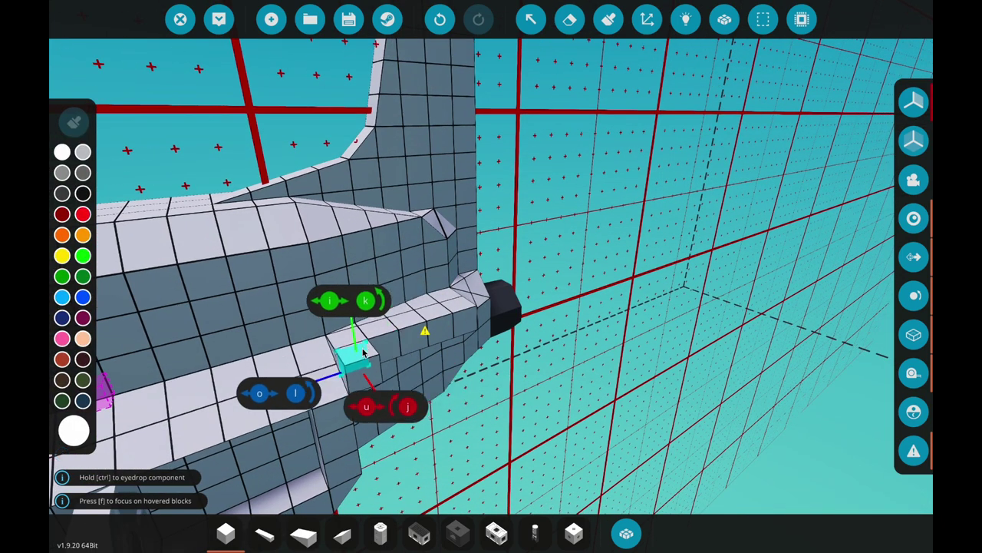
{"action": "key", "text": "Escape"}
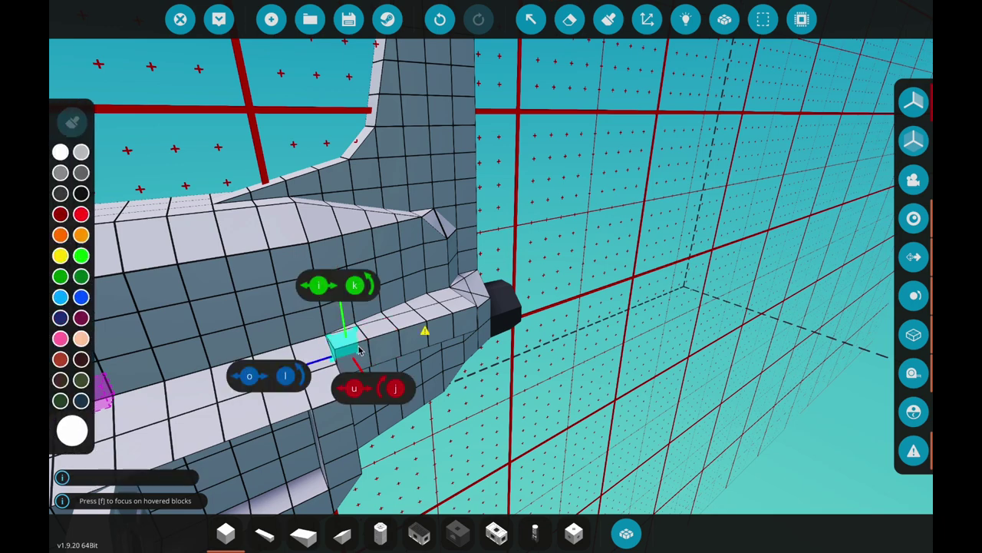
{"action": "type", "text": "q"}
{"action": "type", "text": "py"}
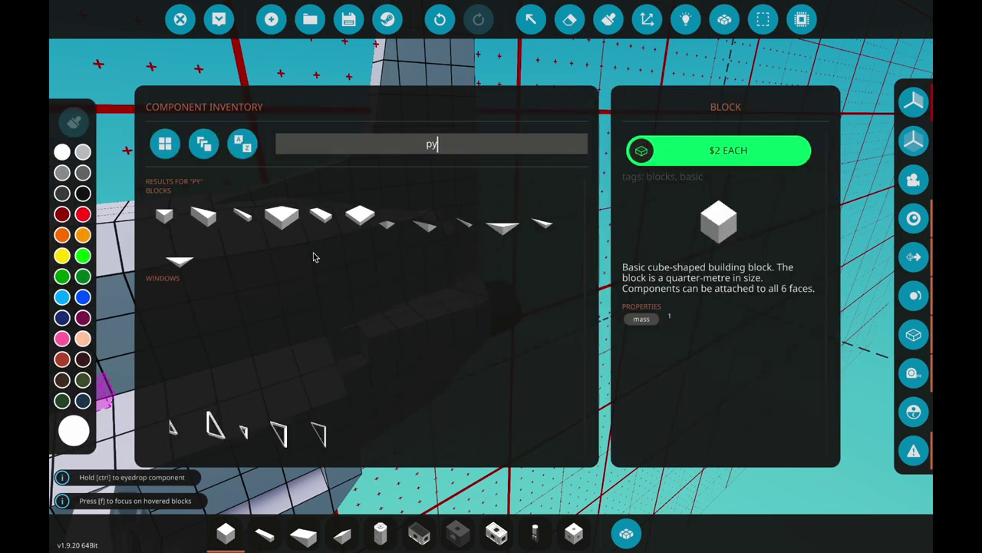
{"action": "key", "text": "Return"}
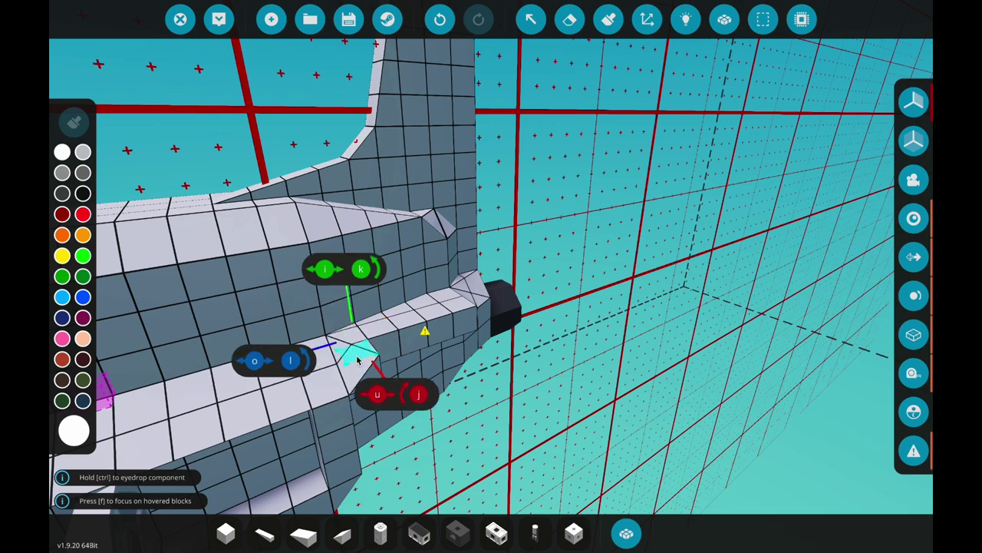
{"action": "left_click_drag", "start_coordinate": [458, 326], "coordinate": [387, 349]}
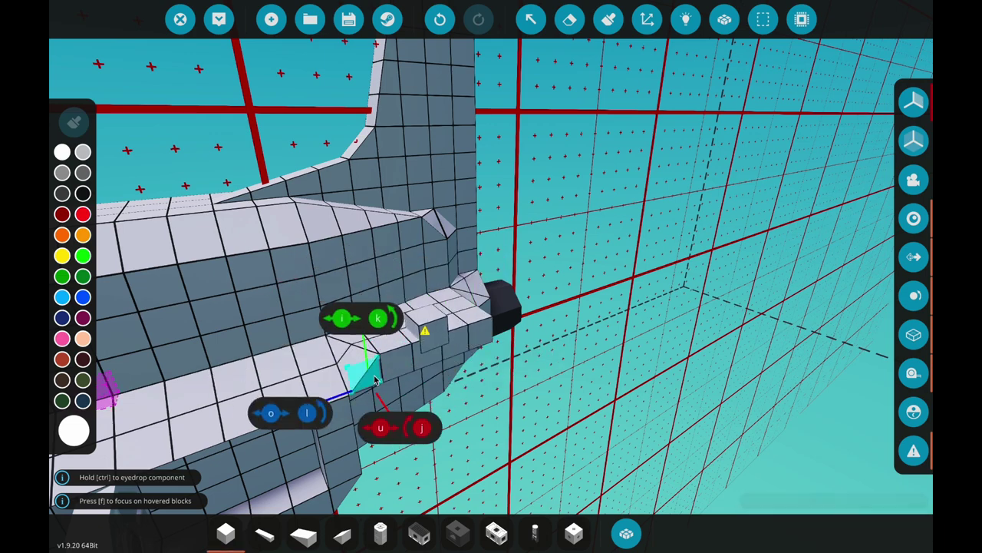
Extend a tapered, swept leading edge outward from the wing root with pyramid pieces, erasing the misplaced one.
{"action": "left_click", "coordinate": [478, 254], "text": "ctrl"}
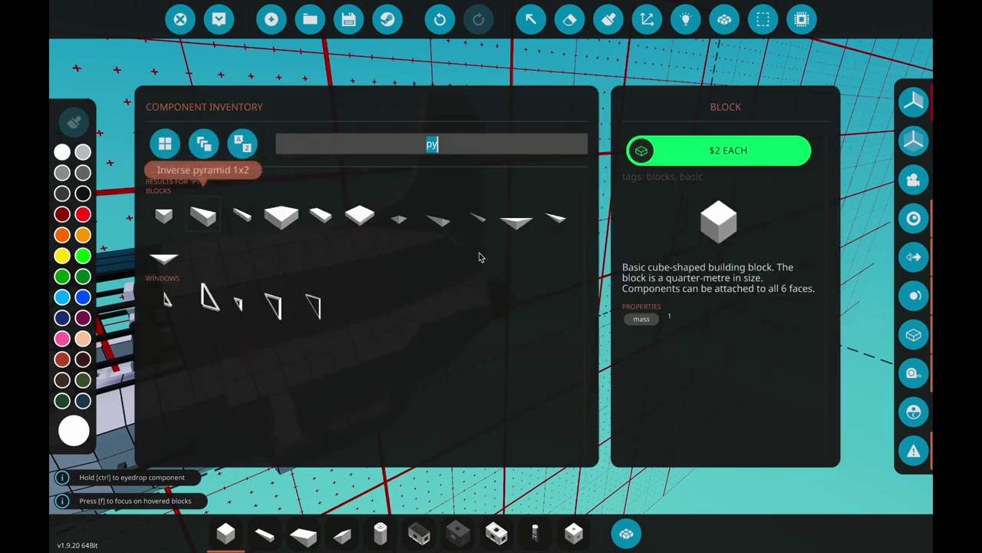
{"action": "key", "text": "k"}
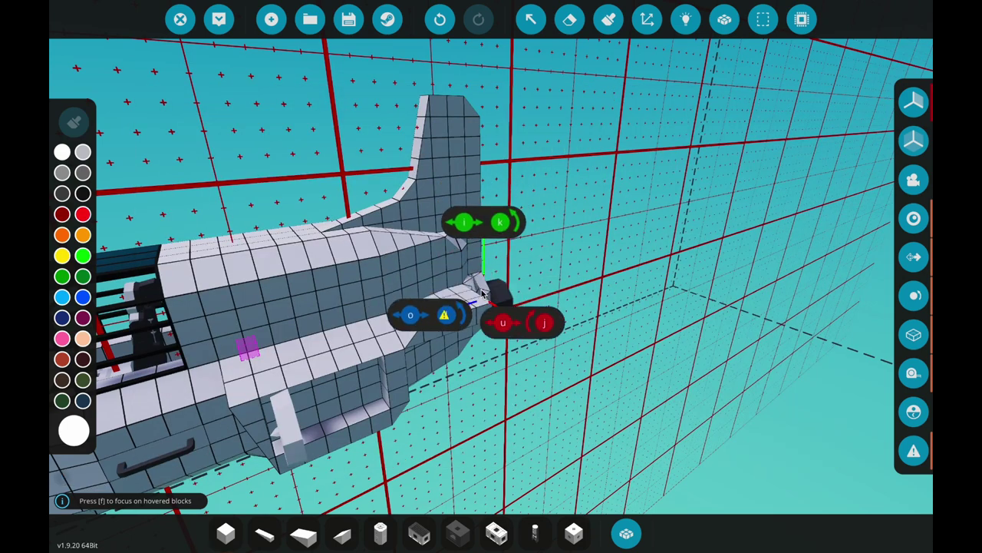
{"action": "left_click_drag", "start_coordinate": [482, 292], "coordinate": [414, 338]}
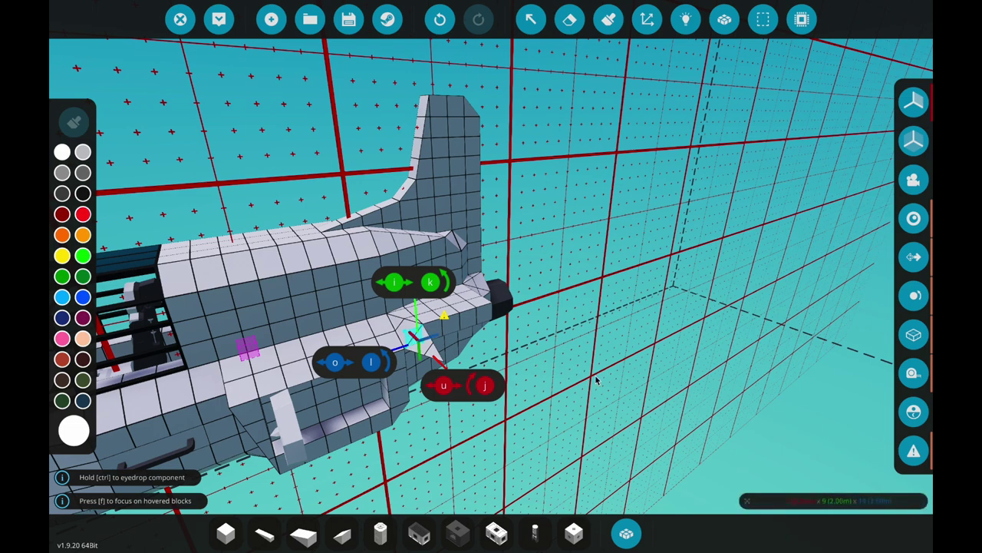
{"action": "left_click_drag", "start_coordinate": [597, 380], "coordinate": [407, 367]}
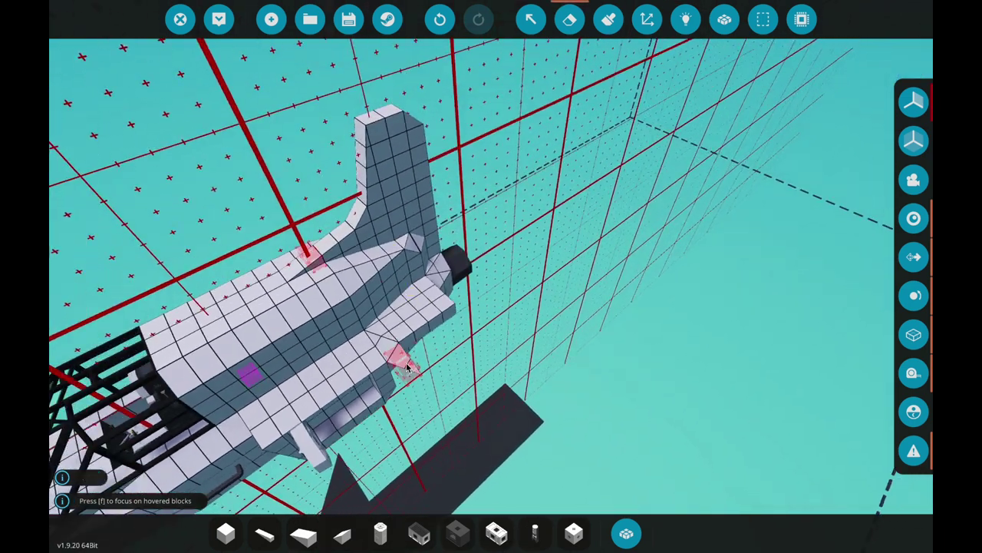
{"action": "left_click", "coordinate": [407, 366]}
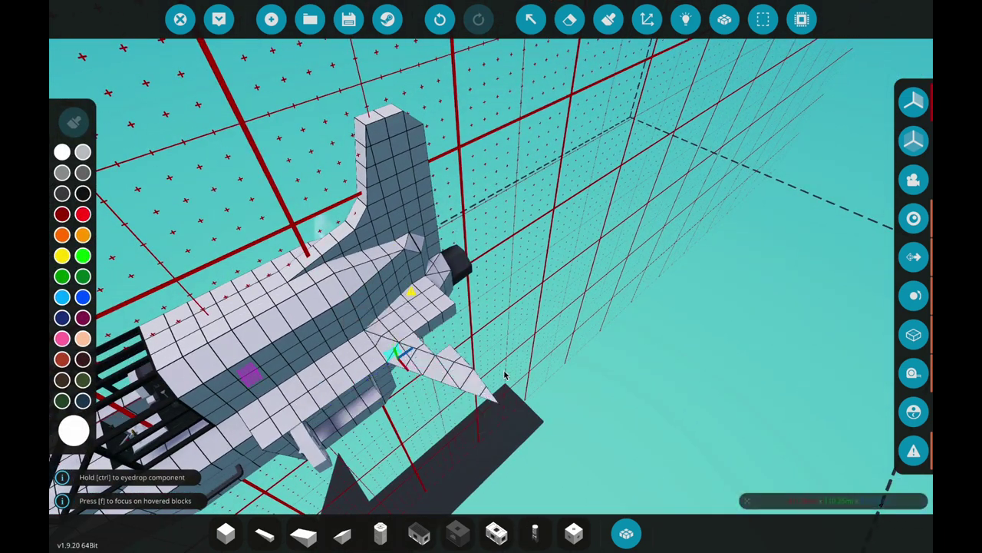
Fill the rear wing behind its swept leading edge with a flat layer of blocks.
{"action": "left_click_drag", "start_coordinate": [505, 374], "coordinate": [439, 330]}
{"action": "scroll", "coordinate": [439, 330], "scroll_direction": "up", "scroll_amount": 4}
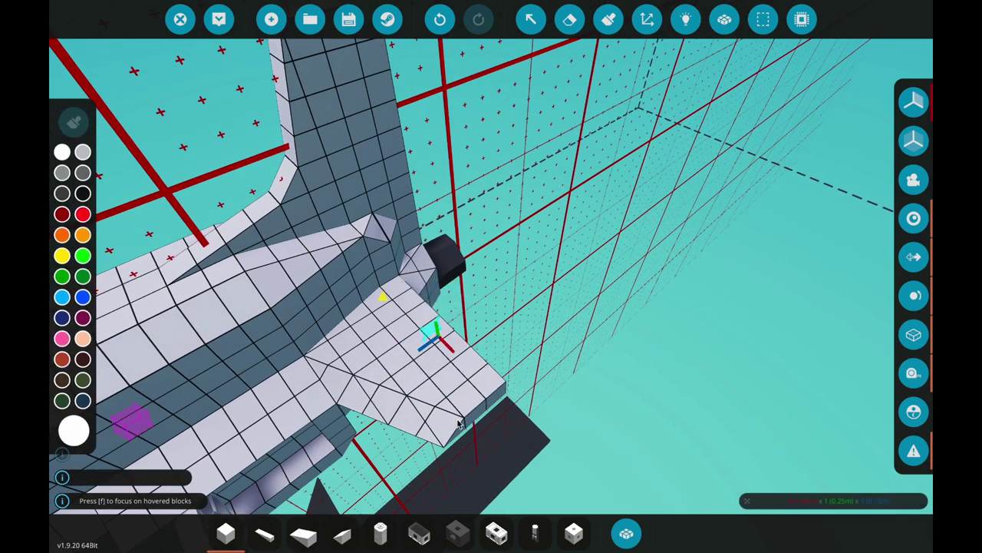
{"action": "scroll", "coordinate": [552, 384], "scroll_direction": "up", "scroll_amount": 4}
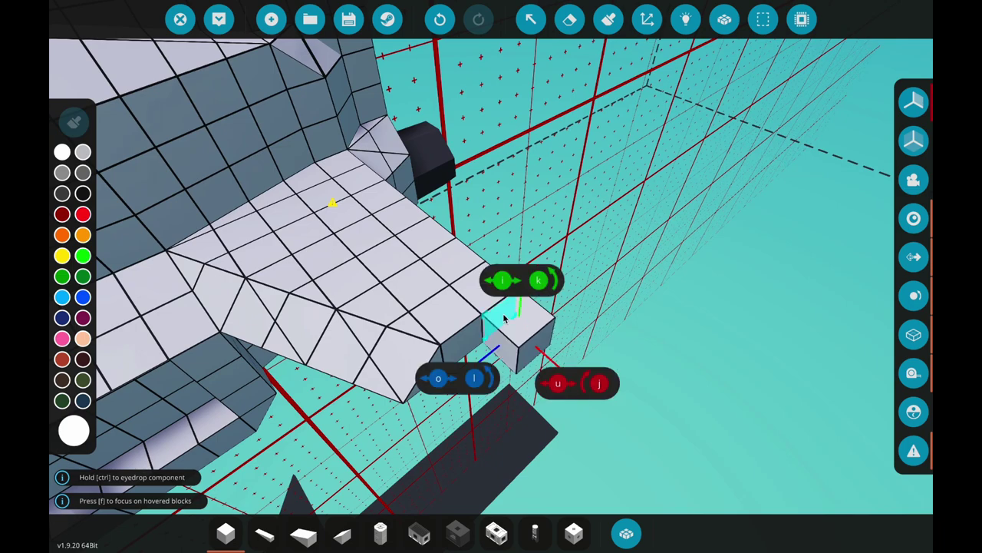
Taper the wing tip with wedges and close its sloped corner with a pyramid piece.
{"action": "type", "text": "4q"}
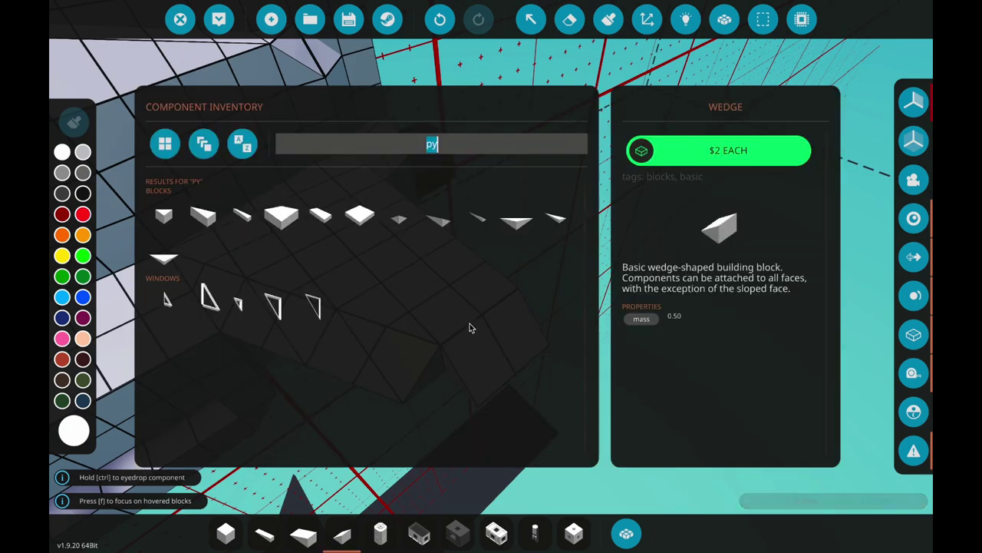
{"action": "type", "text": "py"}
{"action": "left_click", "coordinate": [399, 220]}
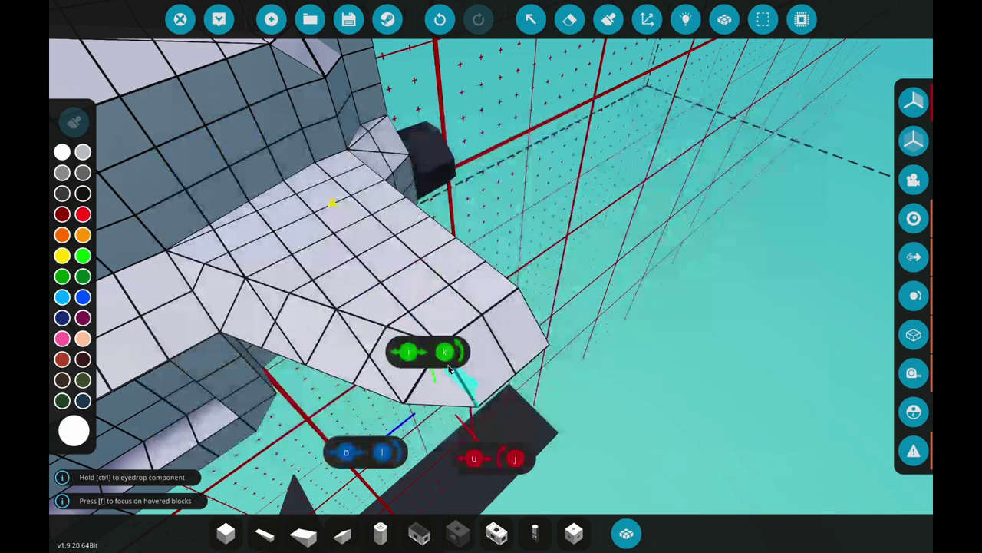
{"action": "left_click_drag", "start_coordinate": [546, 340], "coordinate": [374, 101]}
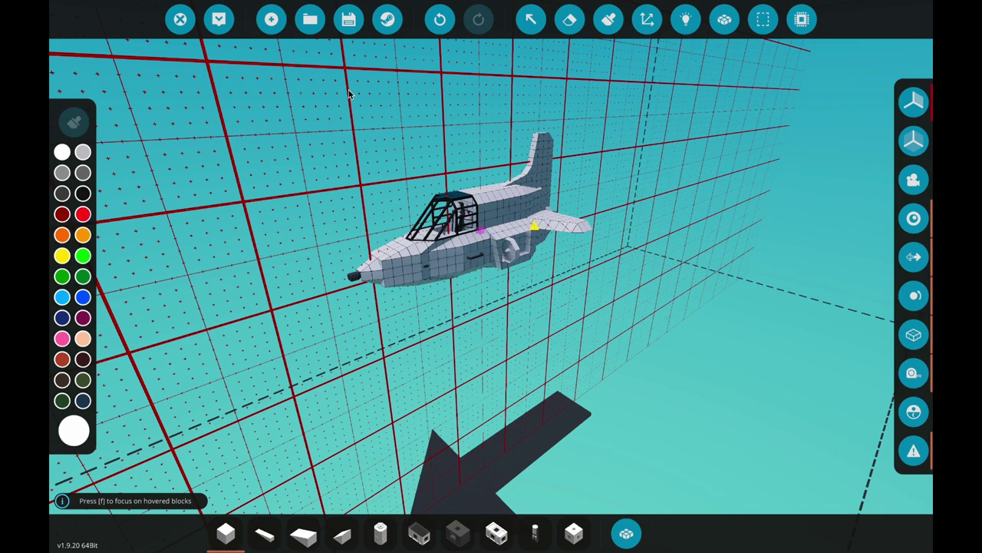
Capture a screenshot of the selected region around the finished aircraft and bring up the screen recording controls.
{"action": "key", "text": "super+shift+5"}
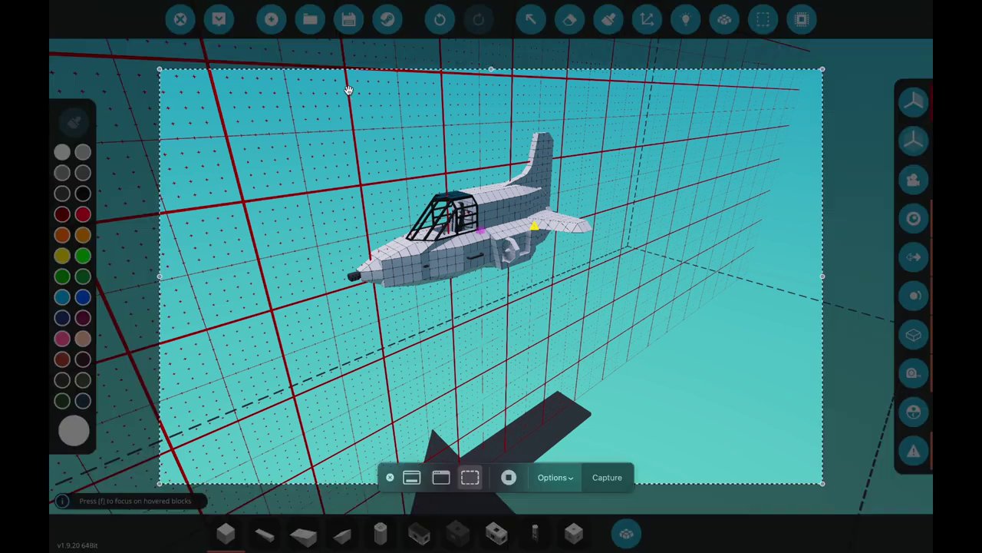
{"action": "left_click", "coordinate": [606, 477]}
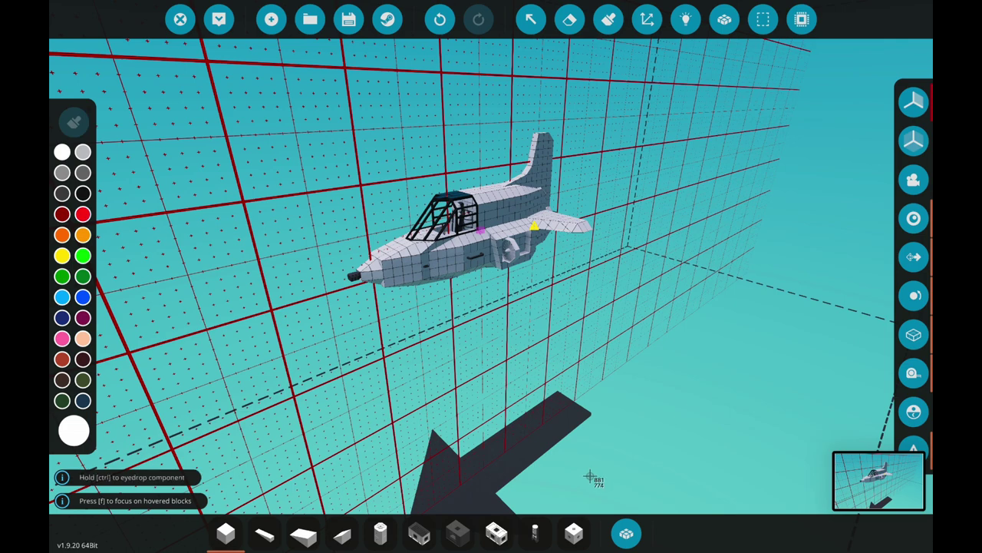
{"action": "key", "text": "super+shift+5"}
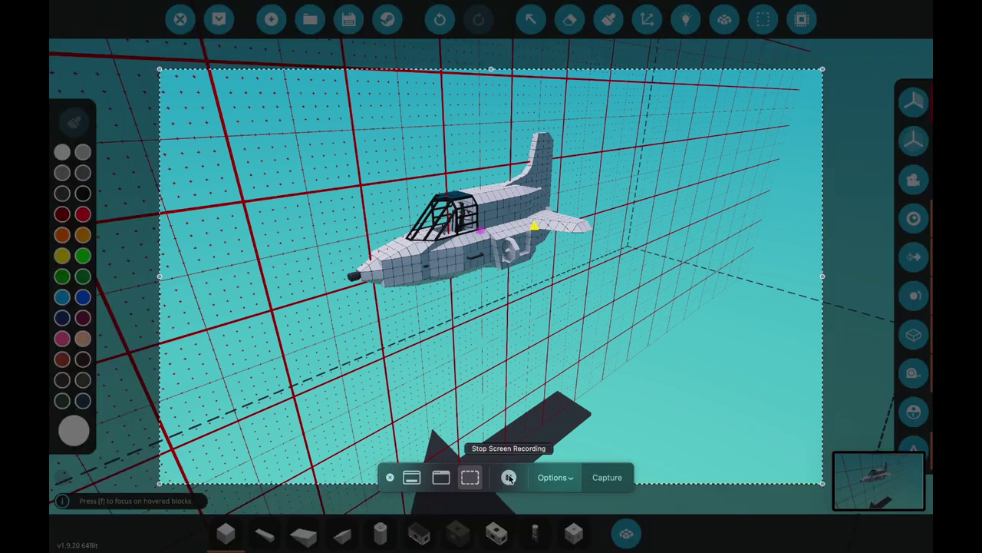